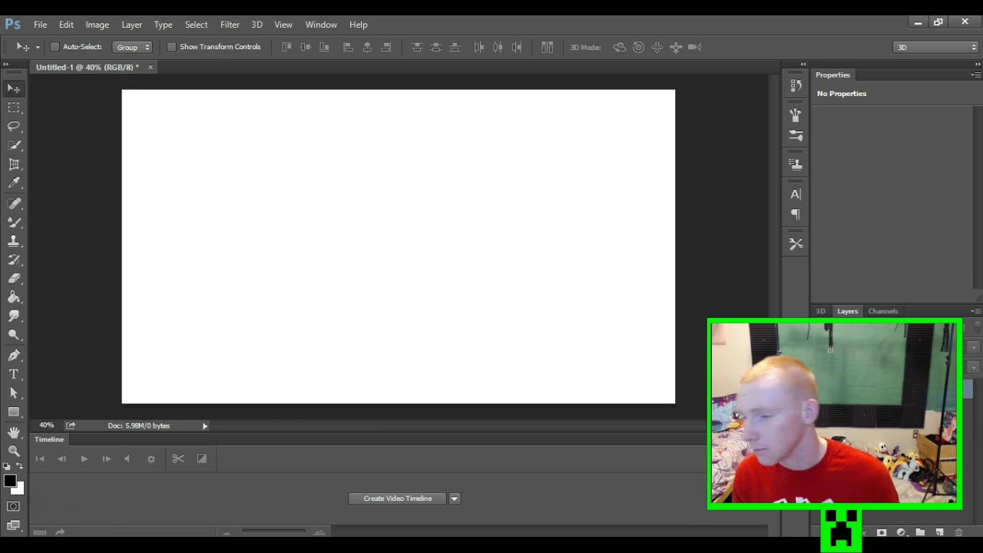
Place space-1.jpg stretched to fill the whole canvas at about 152% × 138%
left_click_drag(123, 185, 357, 192)
left_click_drag(351, 228, 351, 232)
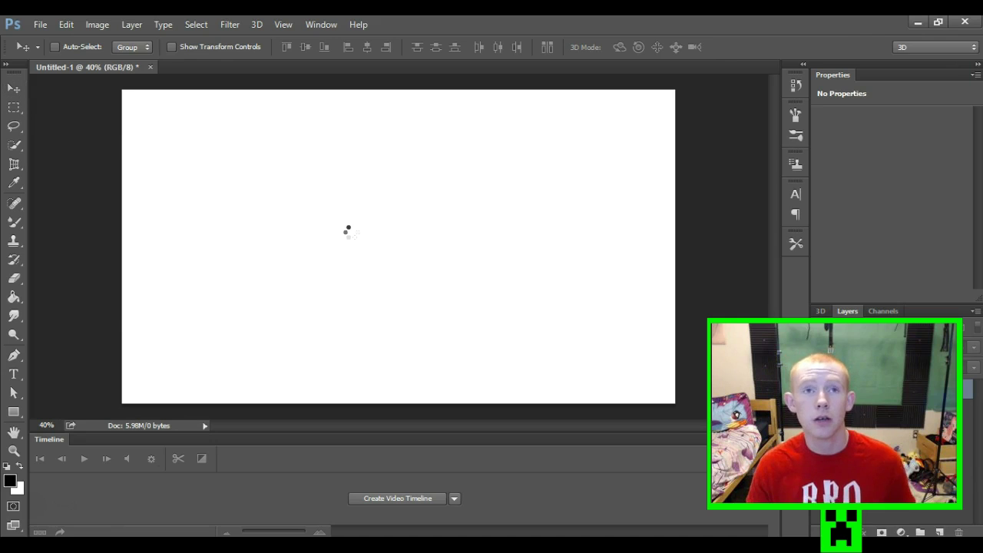
mouse_move(216, 361)
left_mouse_down()
mouse_move(176, 364)
mouse_move(119, 403)
left_mouse_up()
left_click_drag(581, 134, 675, 90)
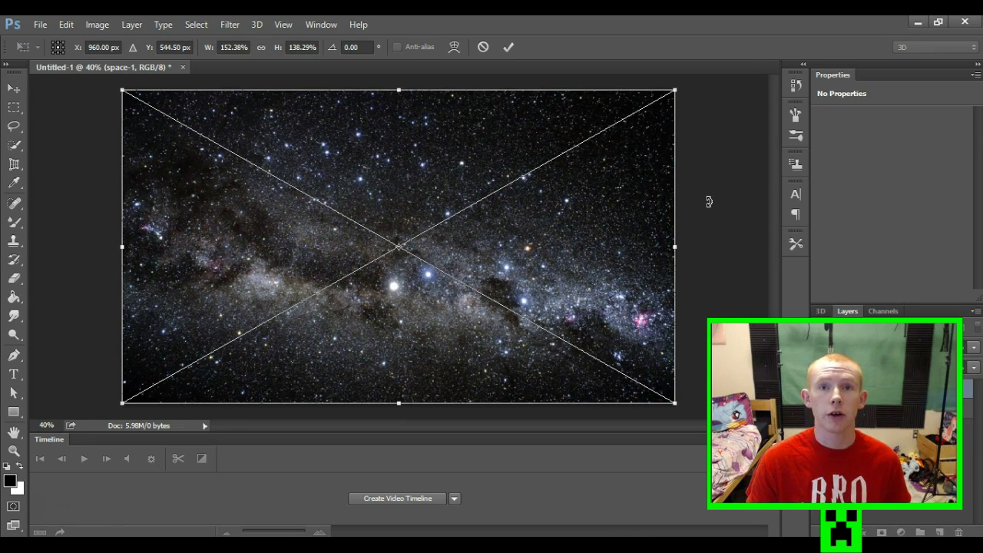
left_click(19, 91)
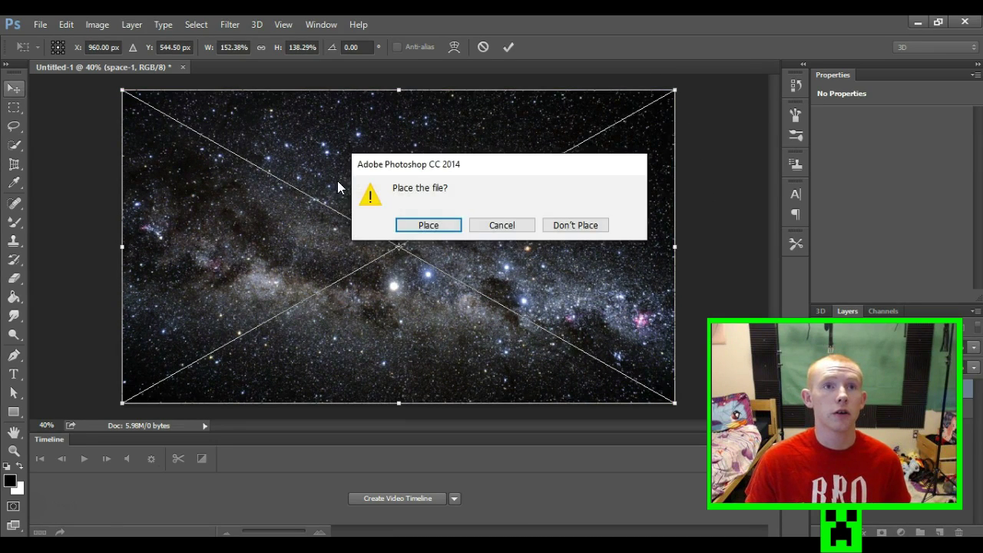
left_click(429, 227)
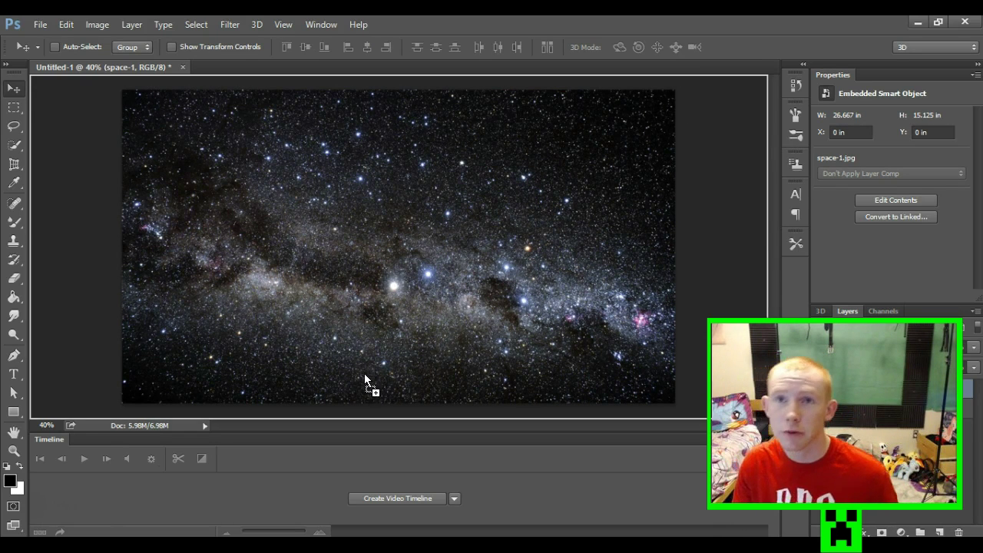
Place the Wheatley image slightly smaller, tilted and moved to the right of the starfield
left_click_drag(364, 373, 403, 226)
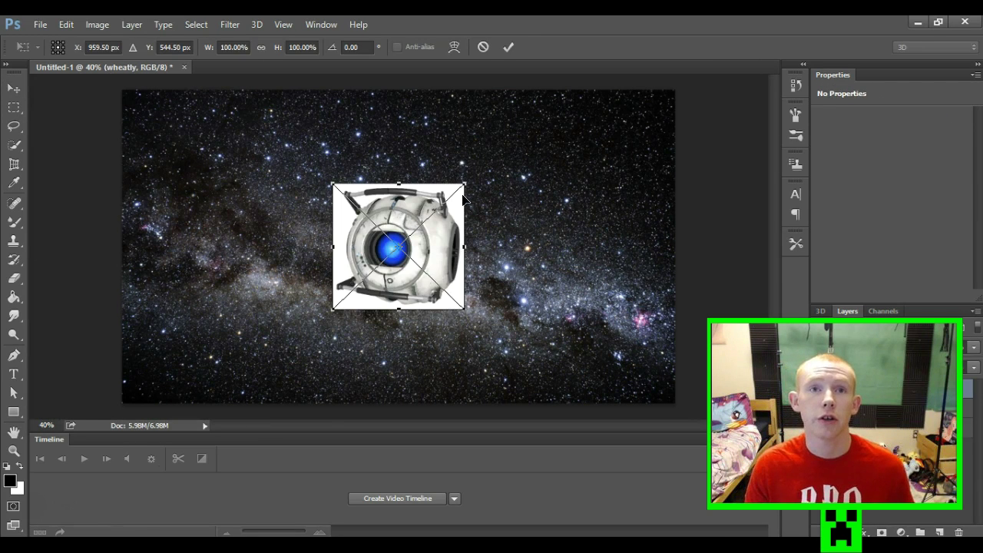
left_click_drag(464, 184, 516, 228)
left_click_drag(424, 222, 603, 281)
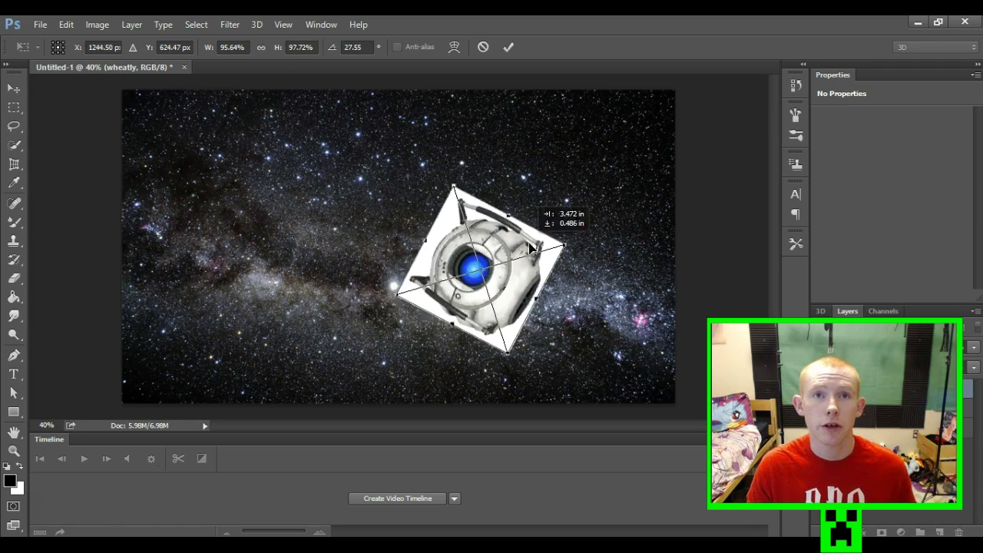
left_click(23, 91)
left_click(432, 228)
Rasterize Wheatley, select its inverted white surroundings, cut them to Layer 1 and delete it
right_click(914, 392)
left_click(686, 259)
key("w")
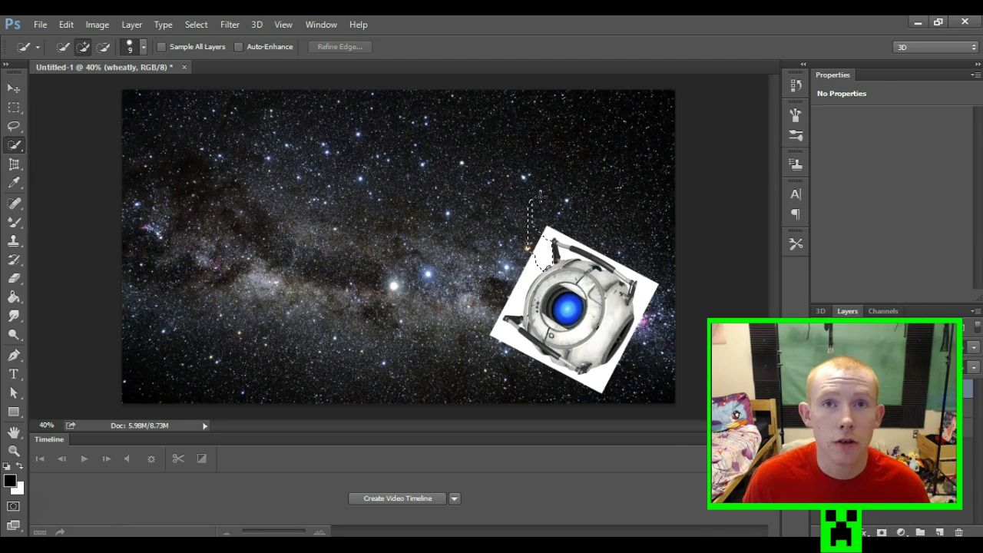
left_click_drag(535, 392, 564, 252)
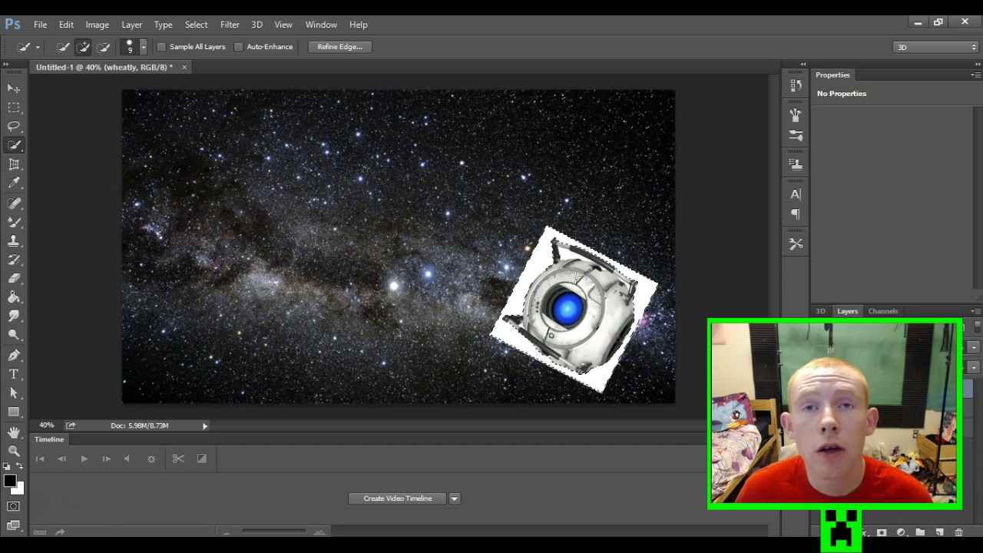
key("ctrl+shift+i")
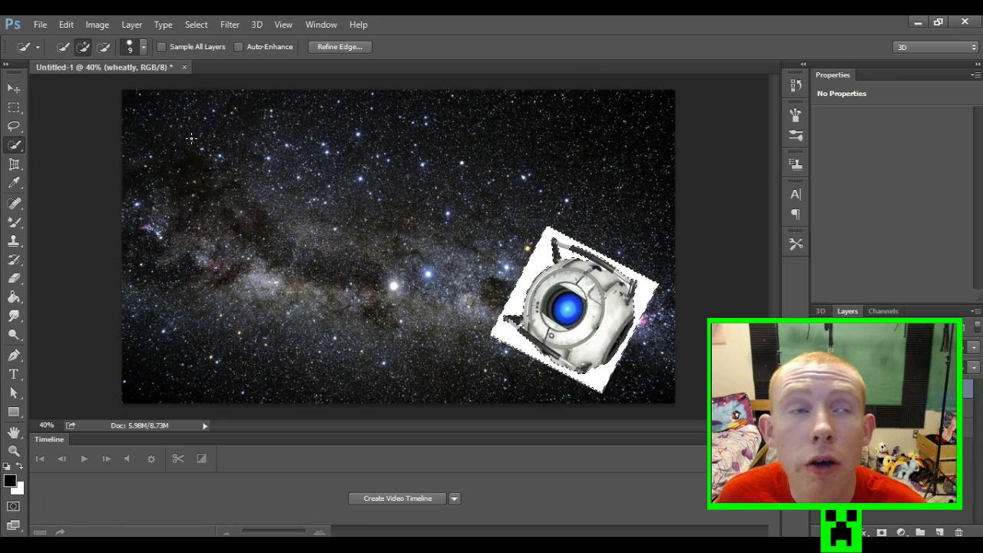
left_click(66, 24)
key("Escape")
right_click(546, 322)
left_click(585, 385)
right_click(586, 382)
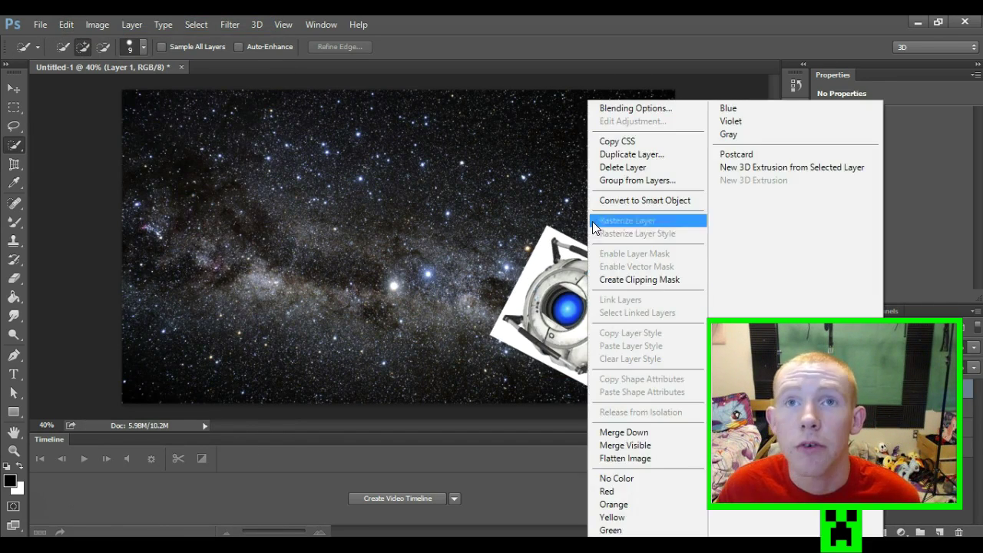
left_click(646, 166)
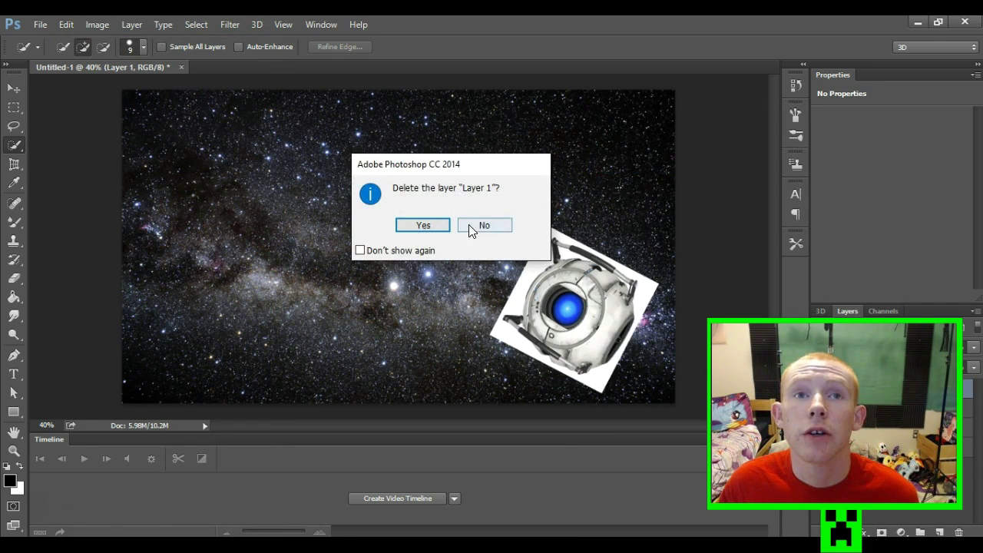
left_click(421, 224)
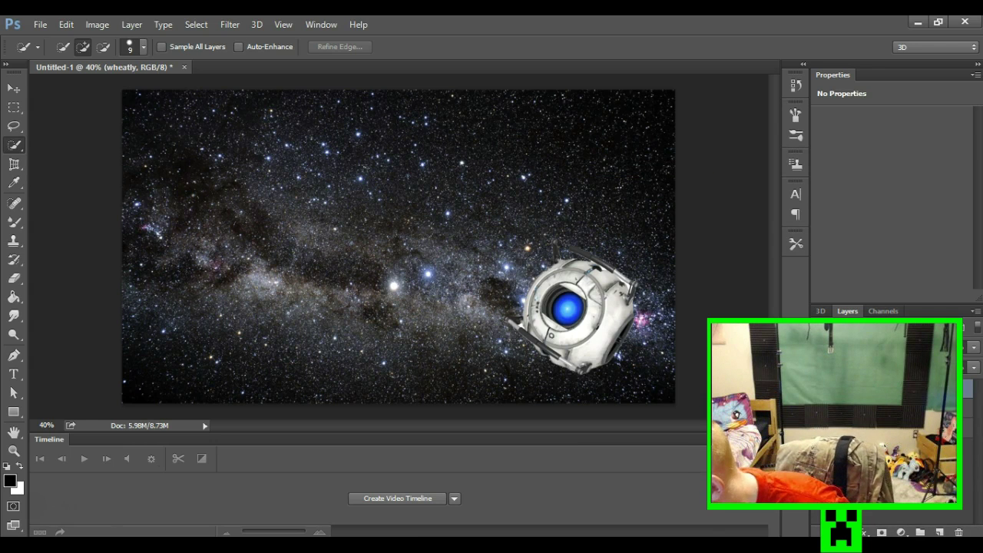
mouse_move(966, 20)
left_mouse_down()
mouse_move(595, 227)
mouse_move(298, 321)
left_mouse_up()
Place AoU_Hulk_01.png shrunk to about 31% × 29% on the left side
left_click_drag(309, 245, 308, 246)
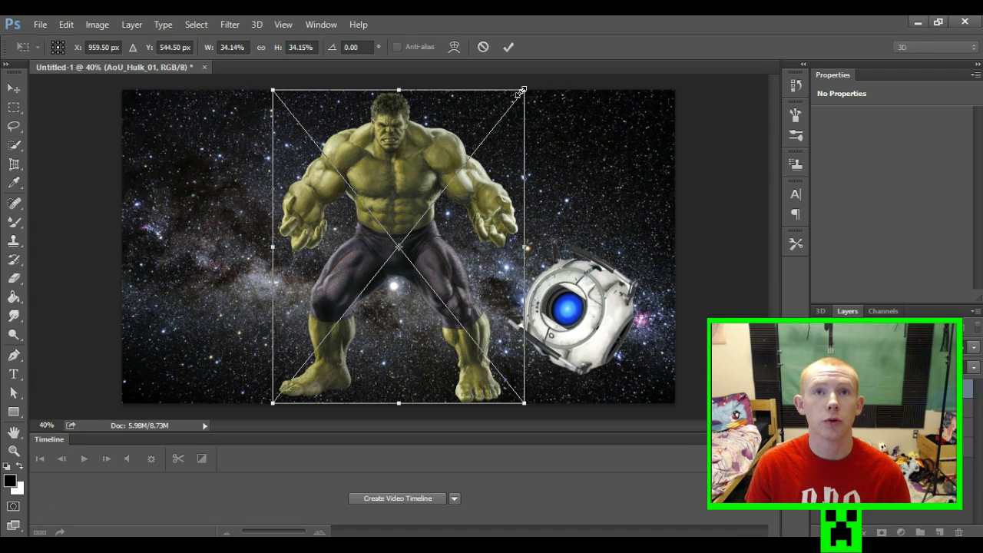
left_click_drag(521, 91, 502, 136)
mouse_move(430, 174)
left_mouse_down()
mouse_move(407, 168)
mouse_move(373, 183)
left_mouse_up()
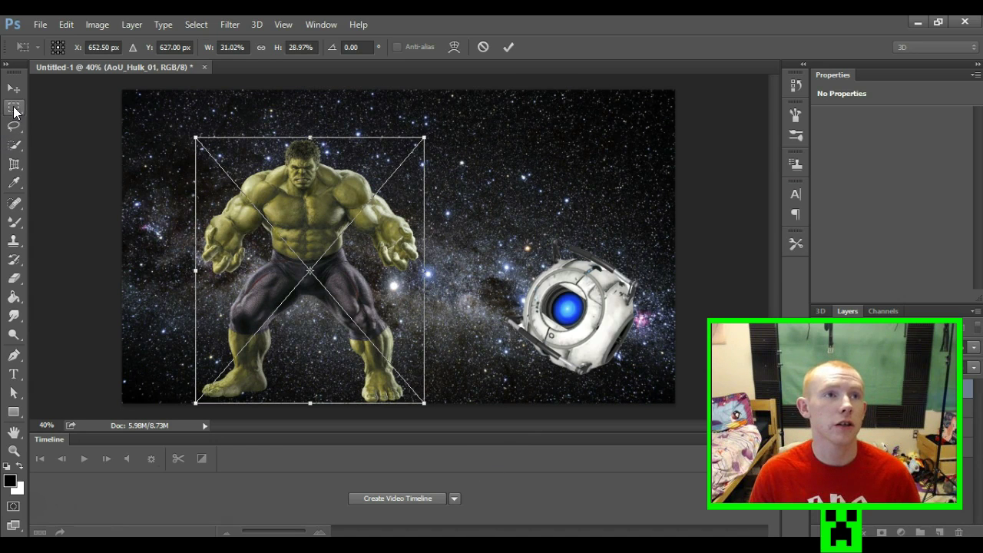
left_click(13, 91)
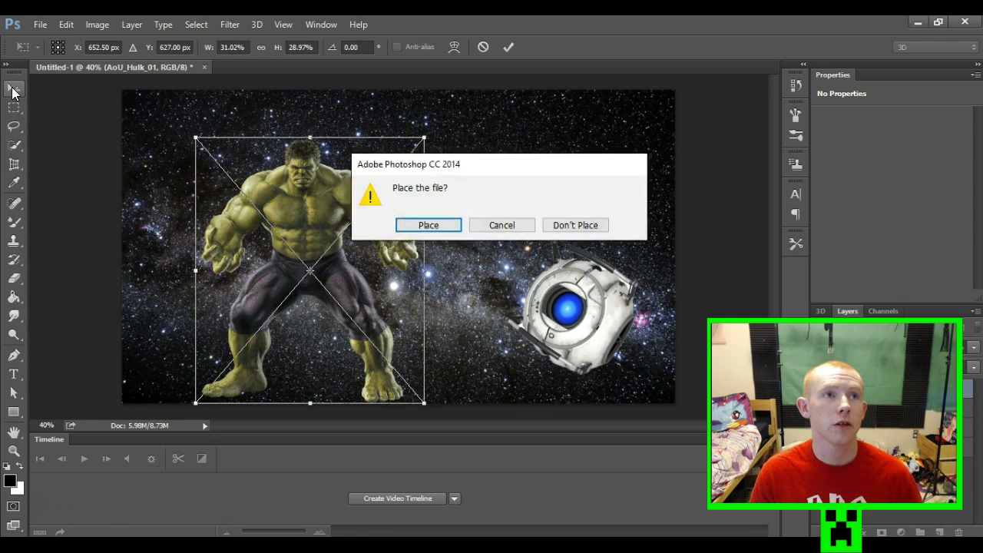
left_click(427, 225)
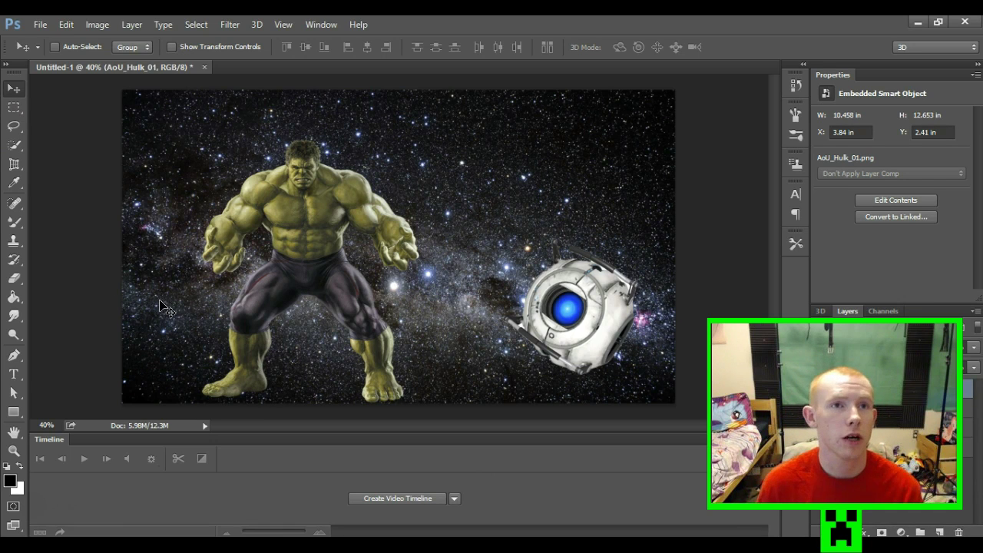
Quick-select the Hulk's legs, cut them to a new layer and delete that layer
left_click(14, 146)
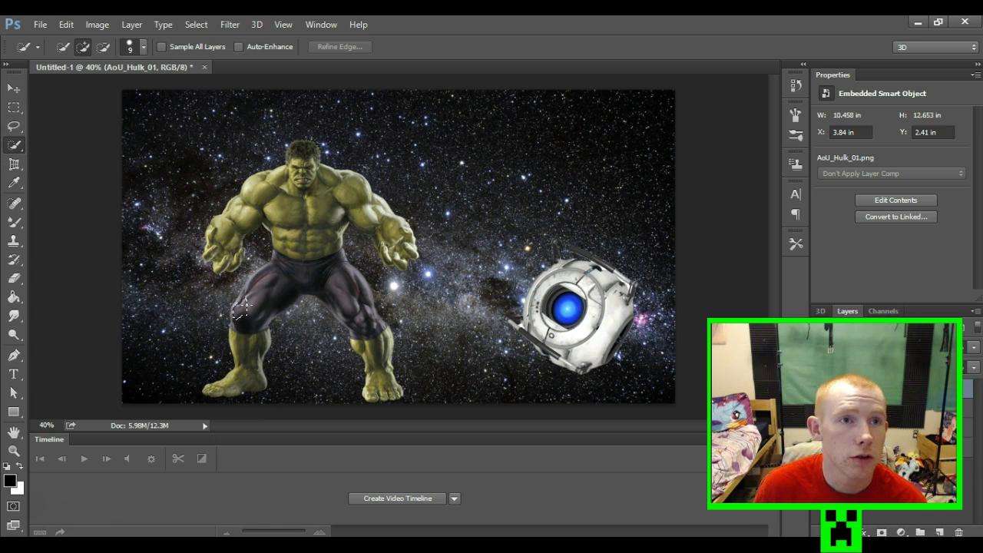
left_click_drag(329, 281, 392, 286)
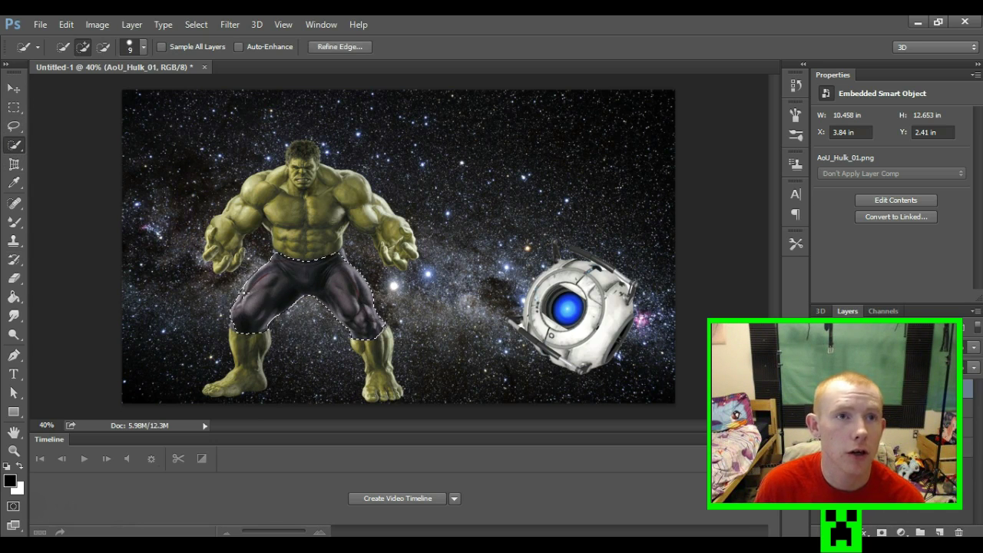
right_click(256, 300)
right_click(883, 392)
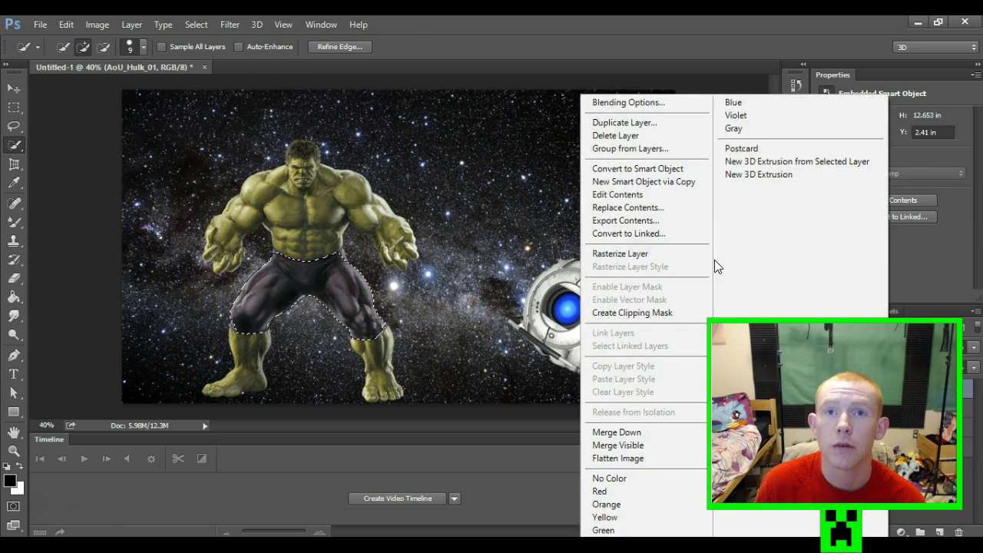
left_click(625, 253)
right_click(307, 307)
left_click(368, 121)
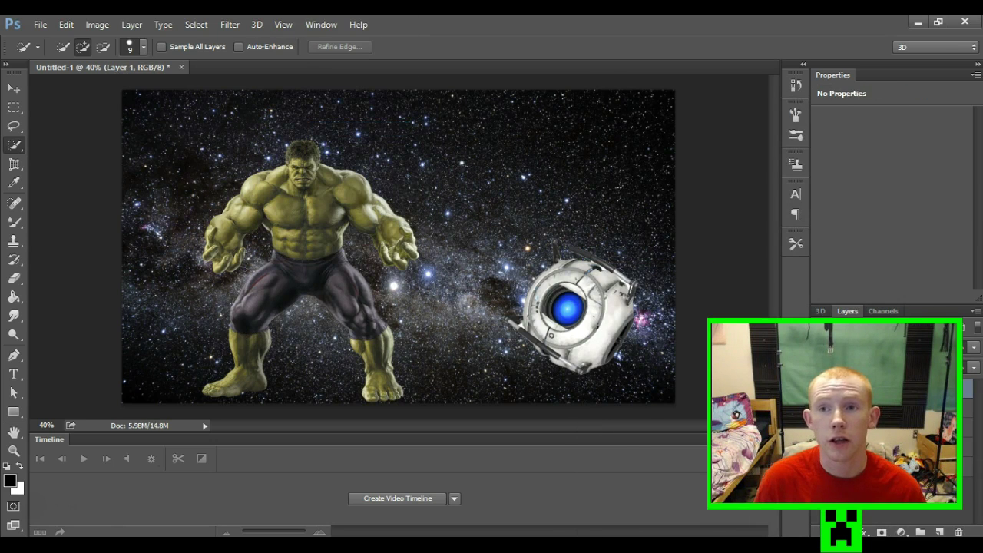
right_click(883, 388)
left_click(642, 160)
left_click(430, 228)
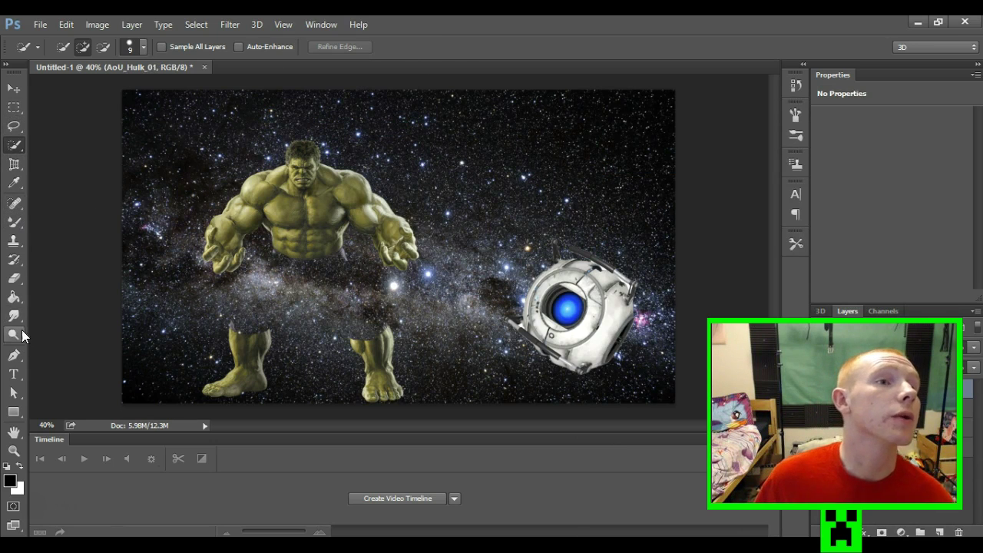
Erase the Hulk's legs down to the feet and cut the left foot onto its own layer
left_click(14, 278)
left_click_drag(237, 329, 340, 318)
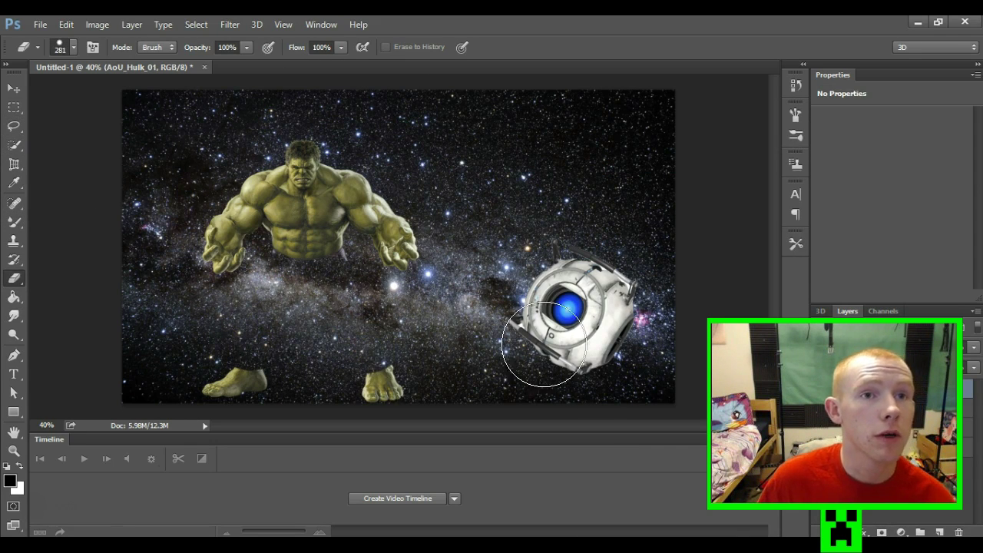
left_click(13, 126)
left_click_drag(217, 357, 223, 347)
right_click(244, 98)
left_click(285, 213)
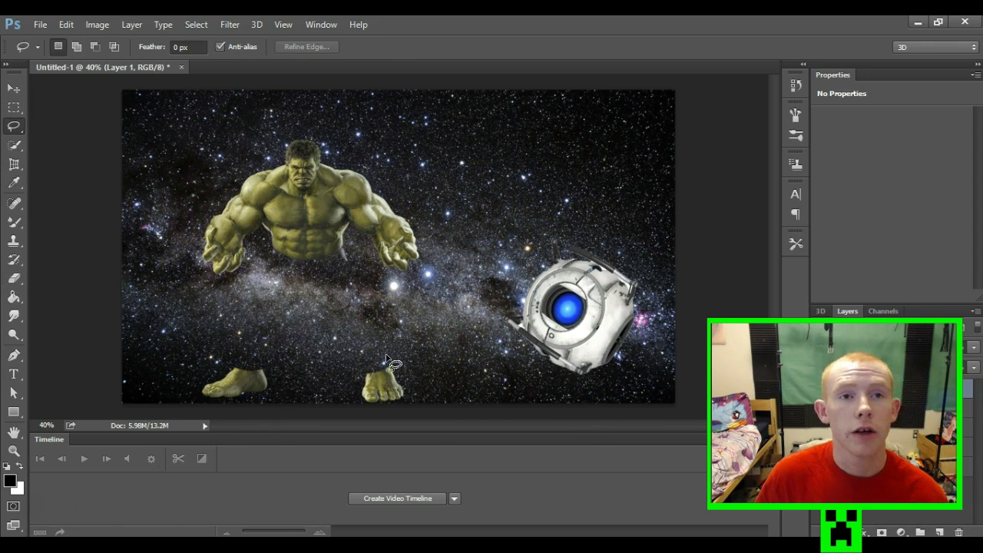
Lasso the Hulk's right foot on the AoU_Hulk_01 layer and cut it onto its own layer
left_click_drag(417, 358, 381, 400)
right_click(382, 400)
left_click(429, 234)
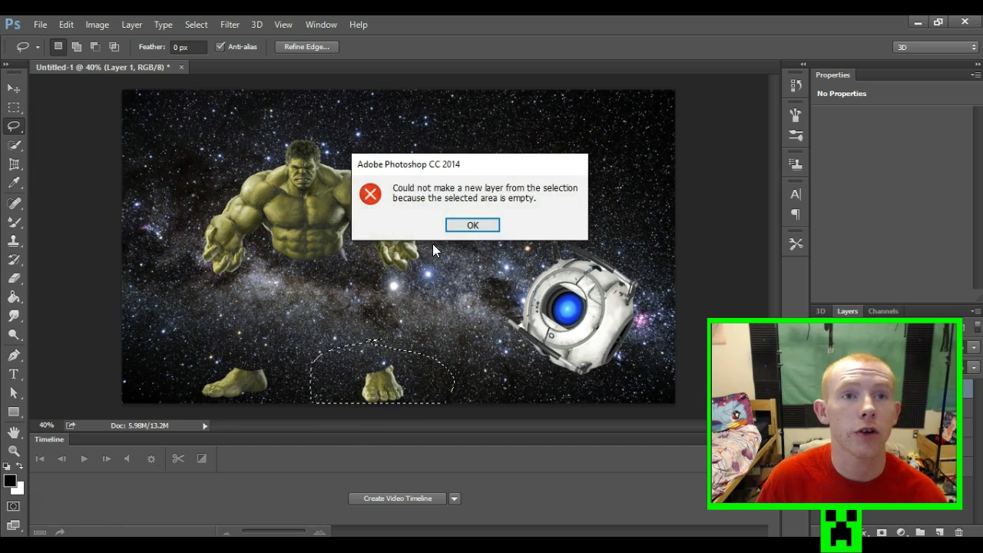
left_click(472, 230)
right_click(415, 388)
left_click(453, 231)
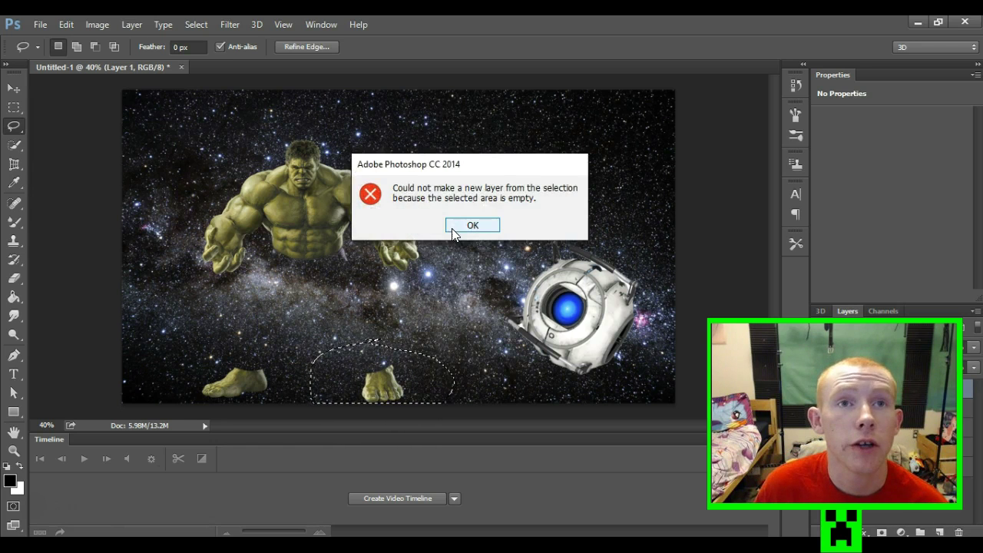
left_click(465, 227)
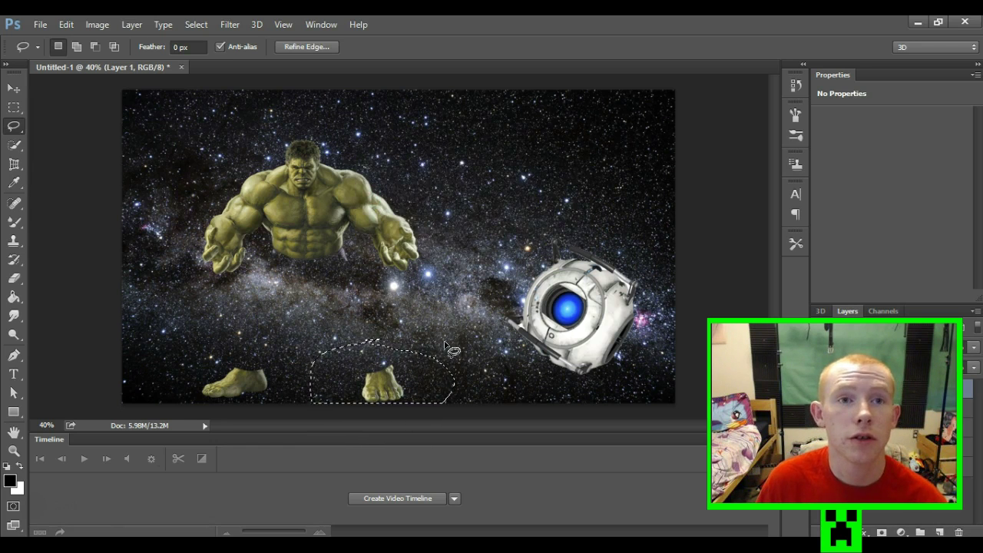
left_click(884, 407)
left_click_drag(367, 399, 361, 393)
right_click(392, 384)
left_click(427, 222)
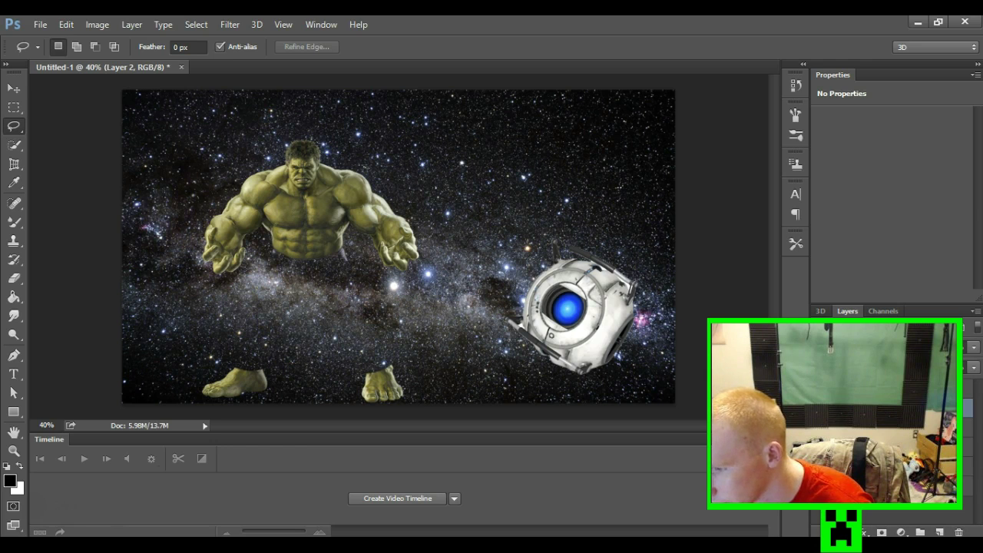
Place the yoga pants image enlarged over the Hulk's legs up to his waist
left_click_drag(0, 311, 39, 311)
left_click_drag(395, 240, 398, 246)
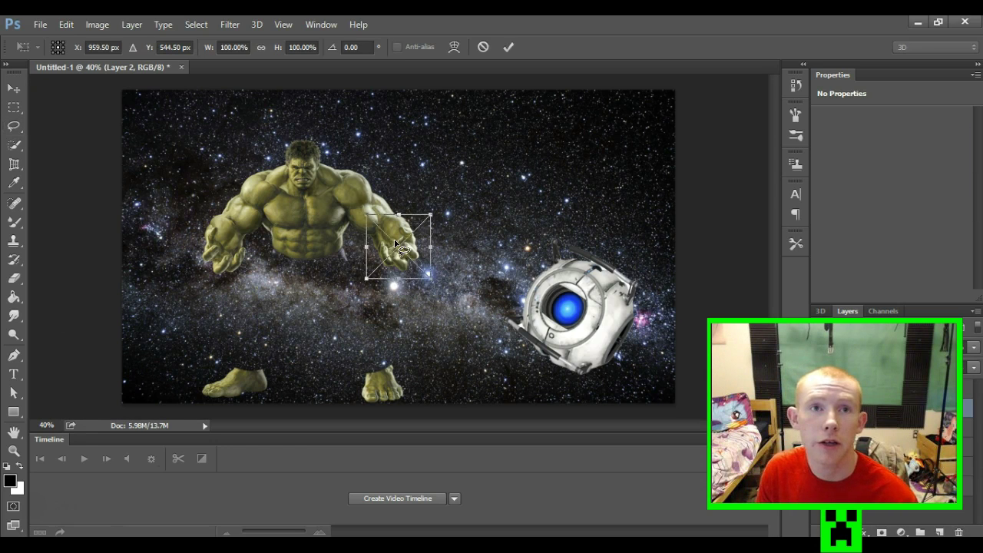
left_click_drag(428, 217, 562, 142)
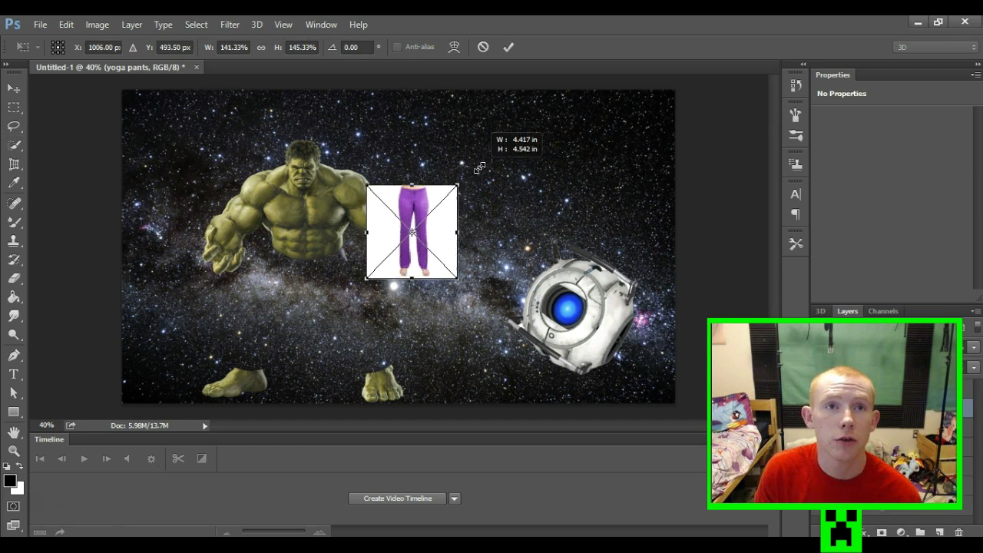
left_click_drag(422, 230, 259, 340)
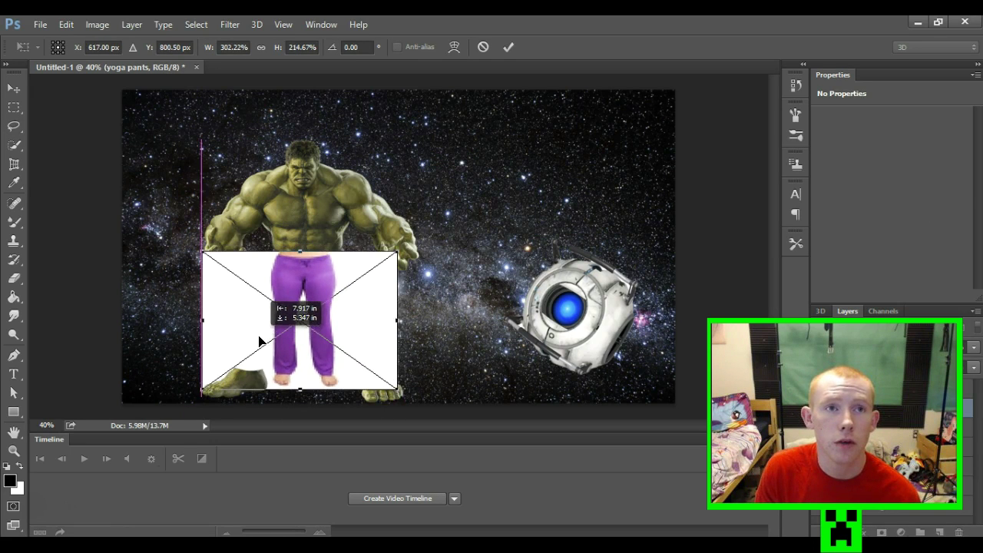
left_click_drag(305, 252, 305, 238)
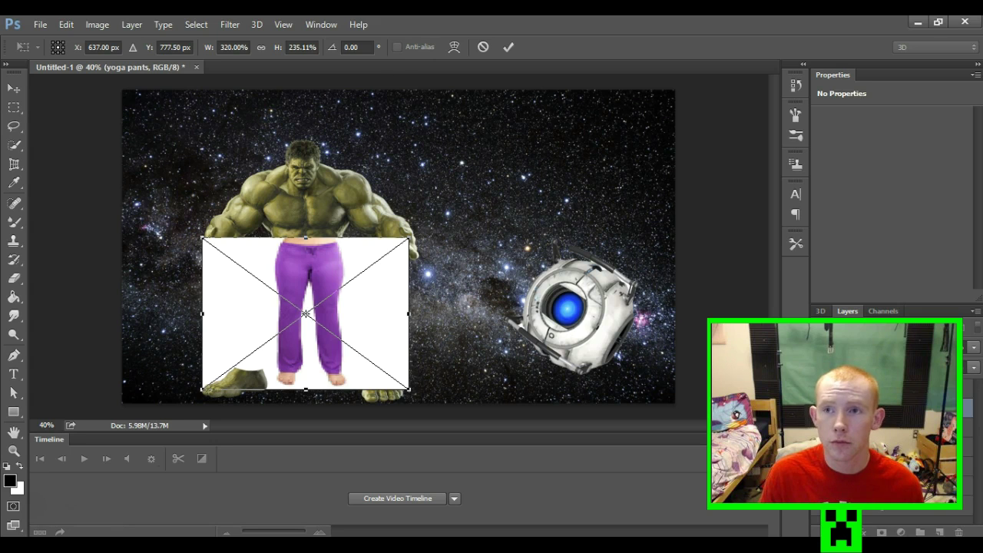
Commit the pants, send the layer behind the Hulk and align it with his waist
left_click(14, 92)
left_click(344, 223)
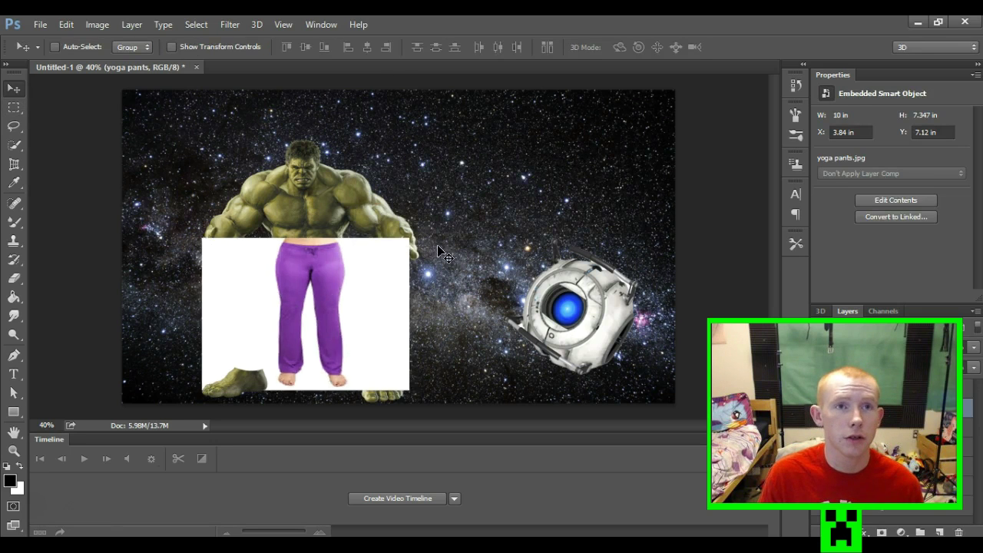
left_click_drag(357, 293, 351, 307)
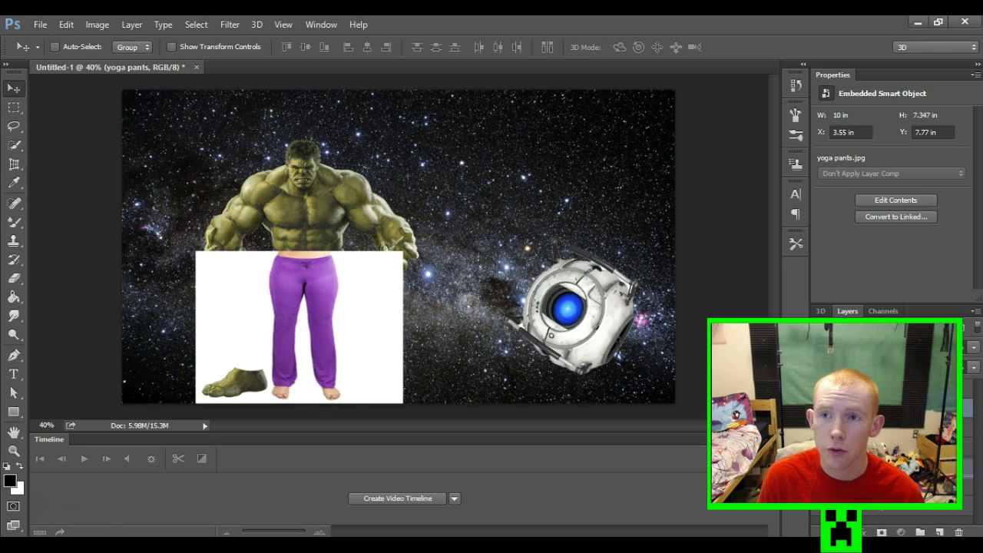
key("ctrl+bracketleft")
left_click_drag(328, 226, 331, 216)
left_click_drag(321, 294, 363, 343)
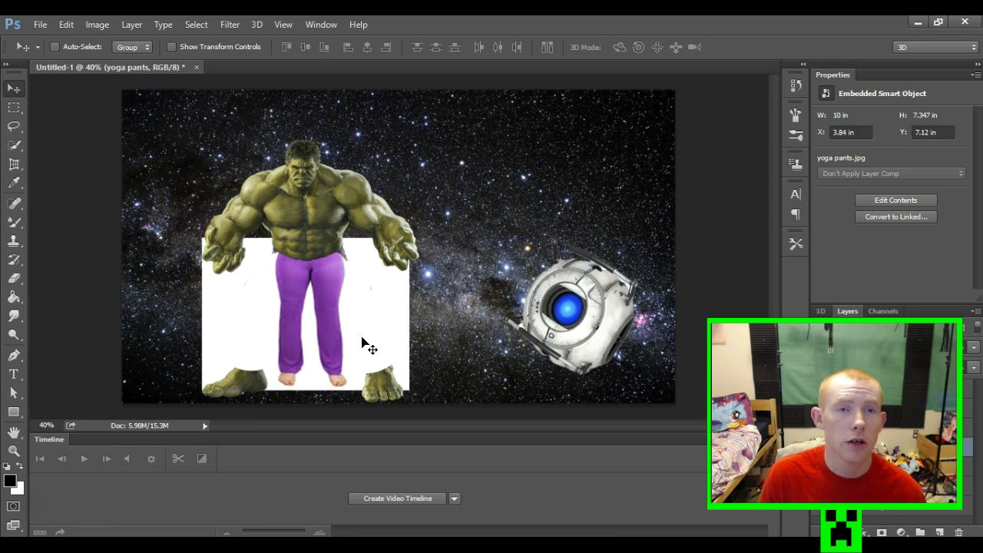
Rasterize the pants layer, cut its white background to a new layer and delete it
left_click(14, 145)
right_click(877, 430)
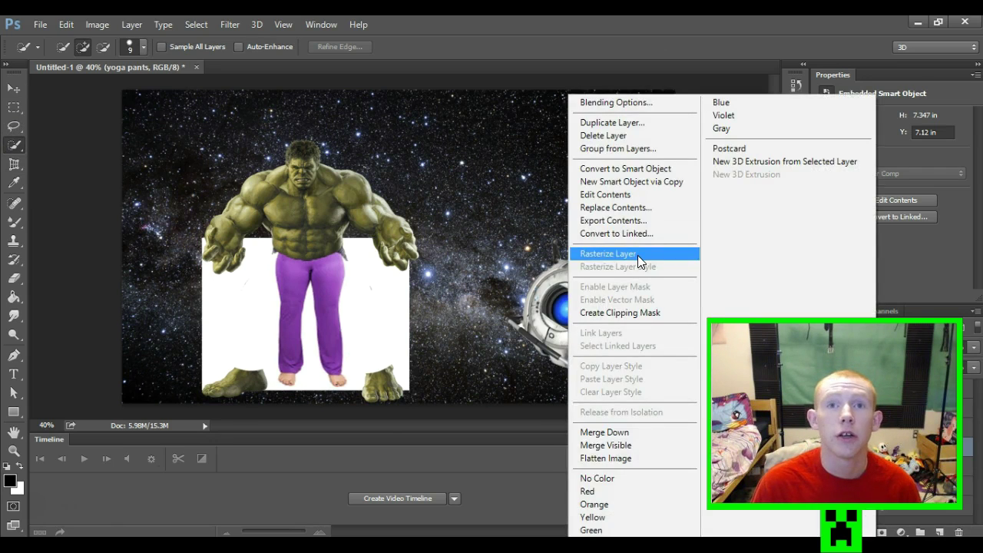
left_click(614, 254)
left_click_drag(375, 390, 417, 240)
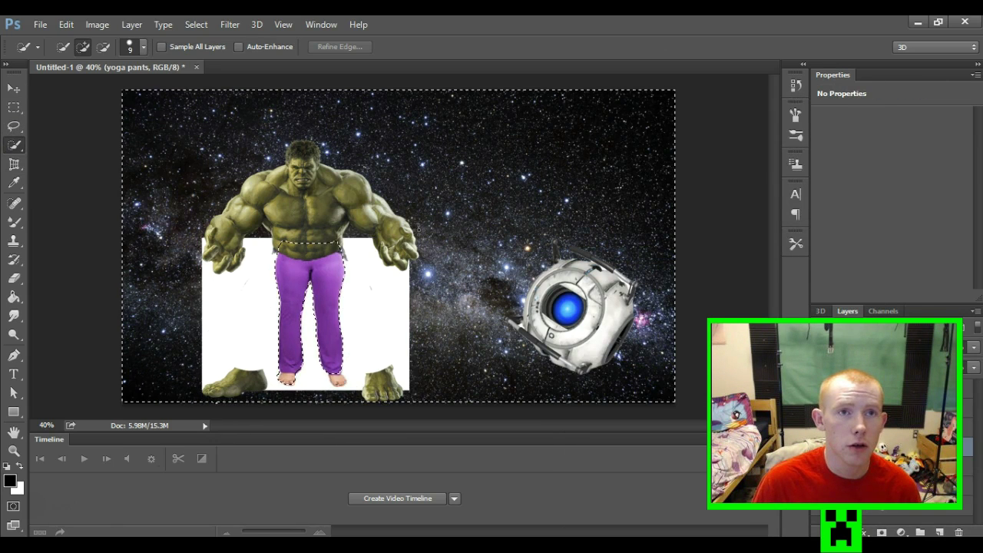
right_click(246, 318)
left_click(285, 163)
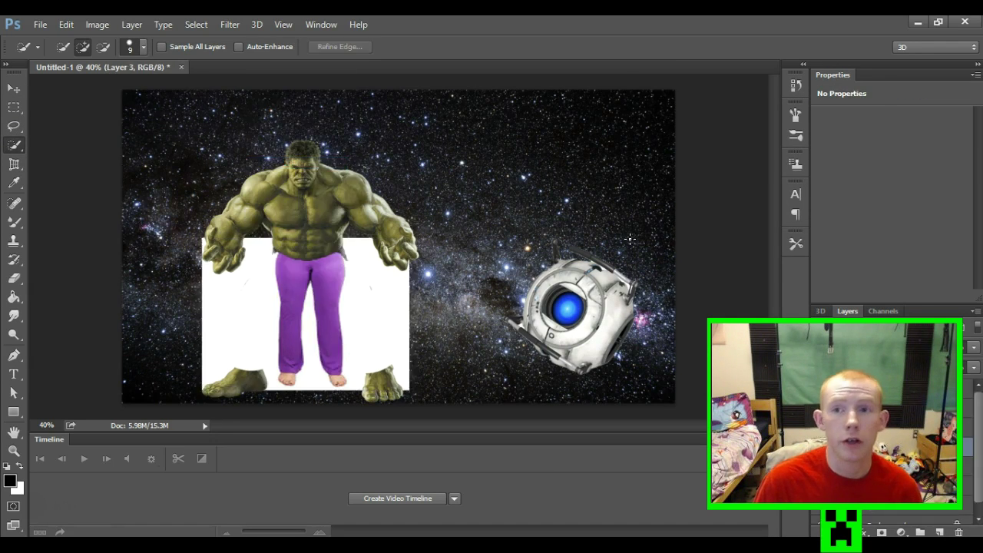
right_click(875, 392)
left_click(668, 167)
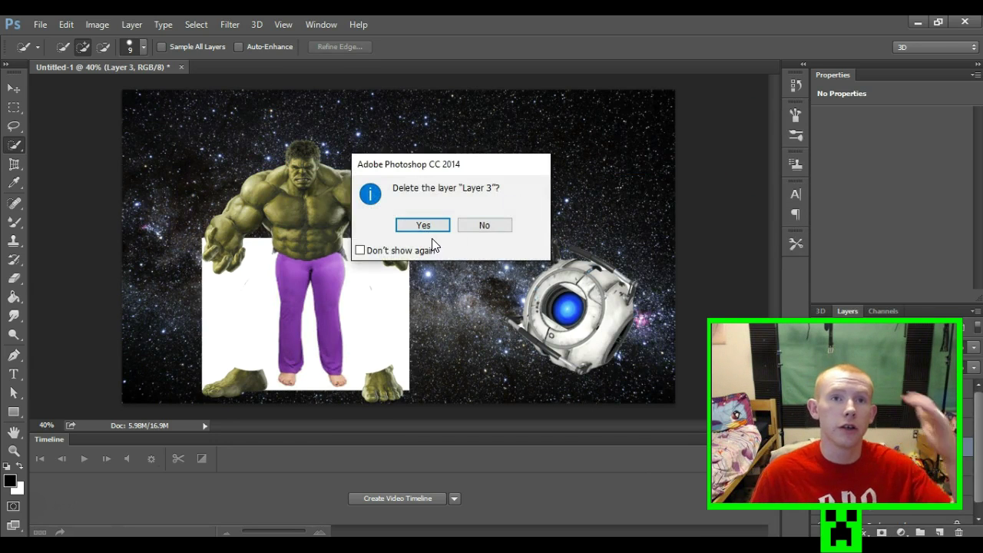
left_click(423, 224)
Shift the Hulk's left and right feet so they sit under the purple pant legs
left_click(14, 89)
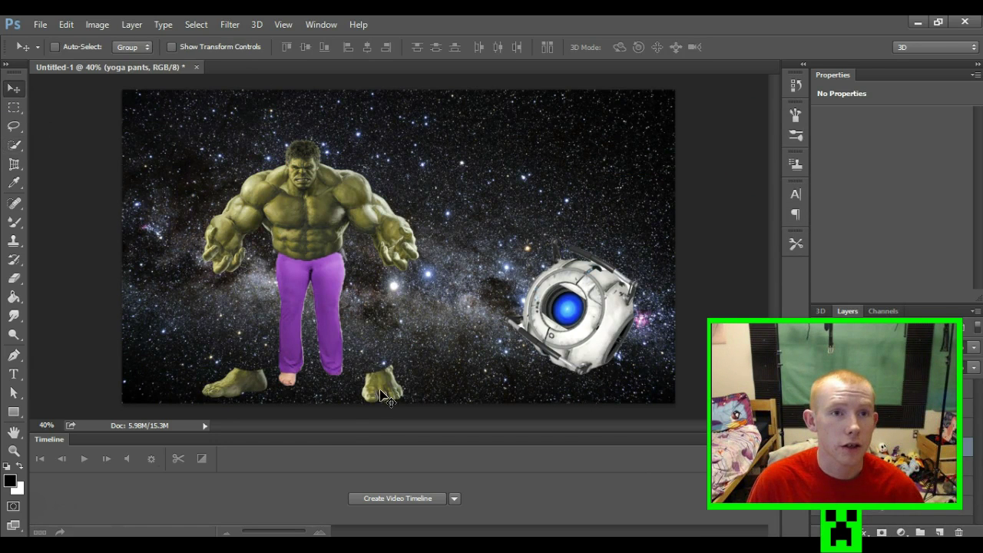
left_click_drag(384, 396, 384, 399)
left_click_drag(393, 351, 344, 354)
left_click_drag(244, 396, 246, 394)
left_click_drag(333, 379, 324, 383)
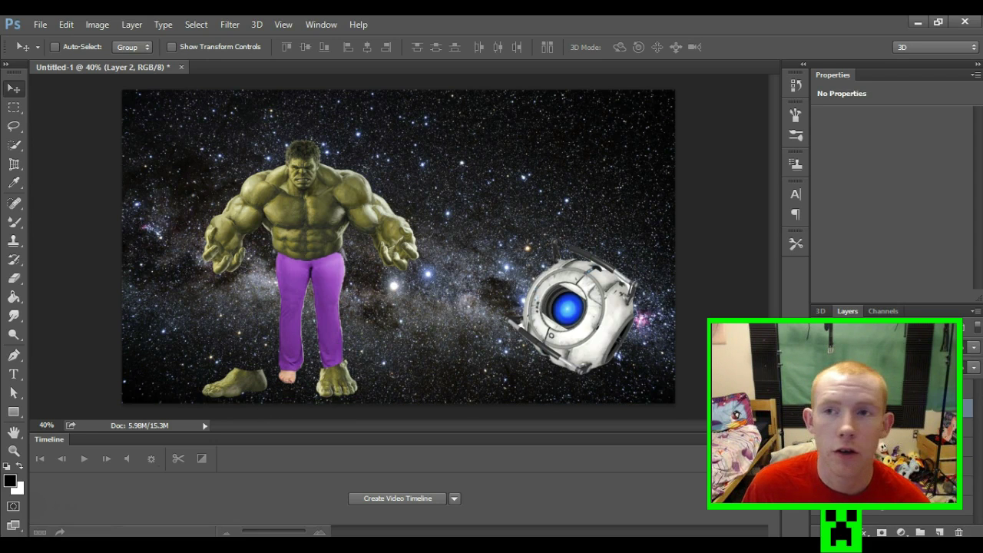
left_click_drag(229, 386, 270, 391)
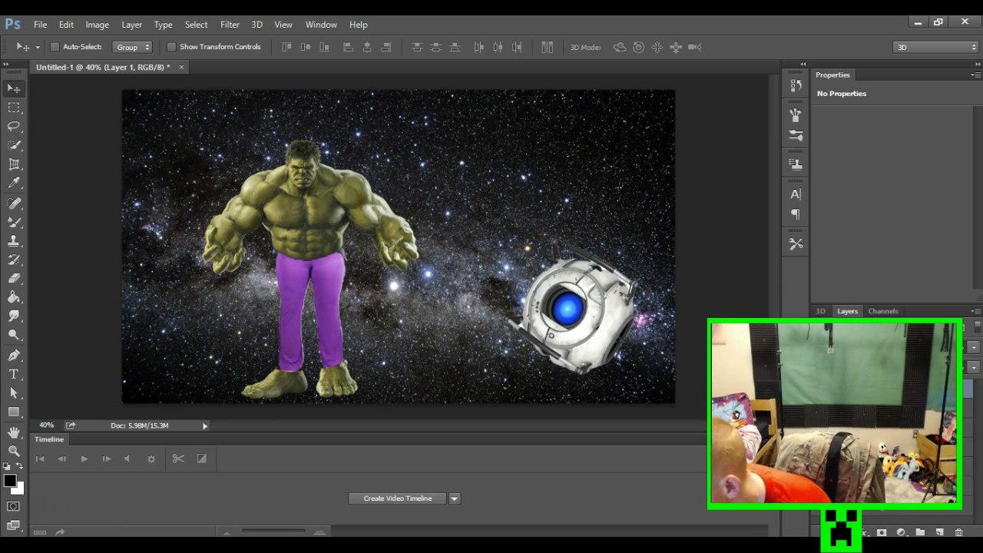
left_click_drag(883, 303, 456, 245)
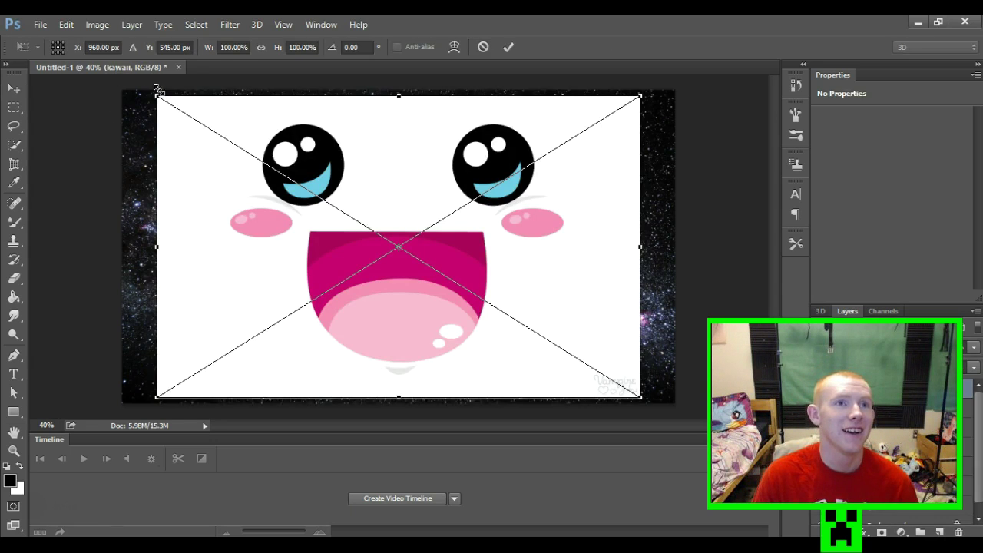
Shrink the kawaii face image drastically and set the view zoom to 100%
mouse_move(154, 94)
left_mouse_down()
mouse_move(486, 305)
mouse_move(595, 359)
left_mouse_up()
left_click(46, 425)
type("1002")
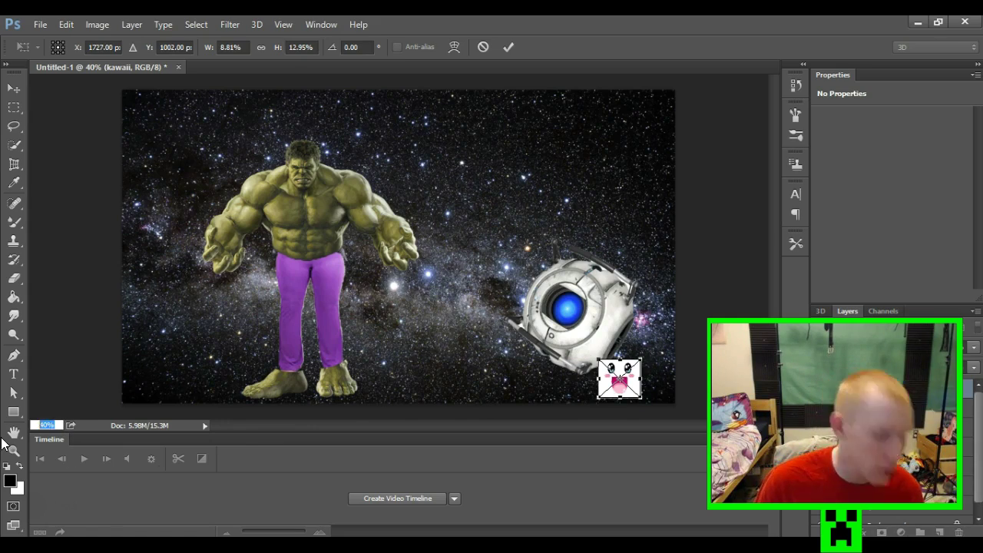
key("Return")
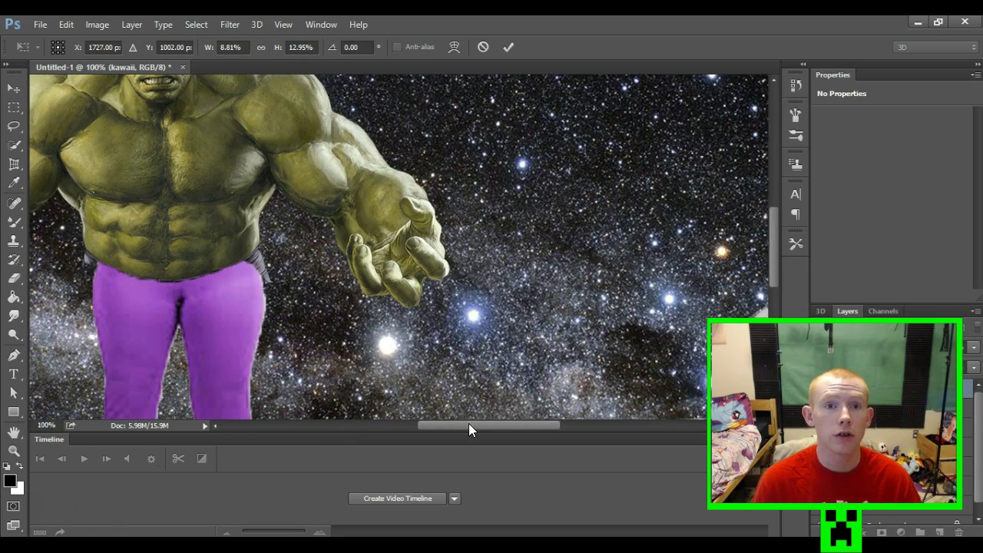
Position the kawaii face, at 8.81% × 12.95%, over the Hulk's head
left_click_drag(469, 425, 561, 434)
scroll(560, 434, "down", 5)
left_click_drag(485, 320, 228, 189)
mouse_move(545, 427)
left_mouse_down()
mouse_move(517, 433)
mouse_move(428, 387)
left_mouse_up()
left_click_drag(492, 429, 551, 430)
left_click_drag(597, 292, 261, 252)
scroll(261, 251, "up", 5)
left_click_drag(253, 361, 115, 119)
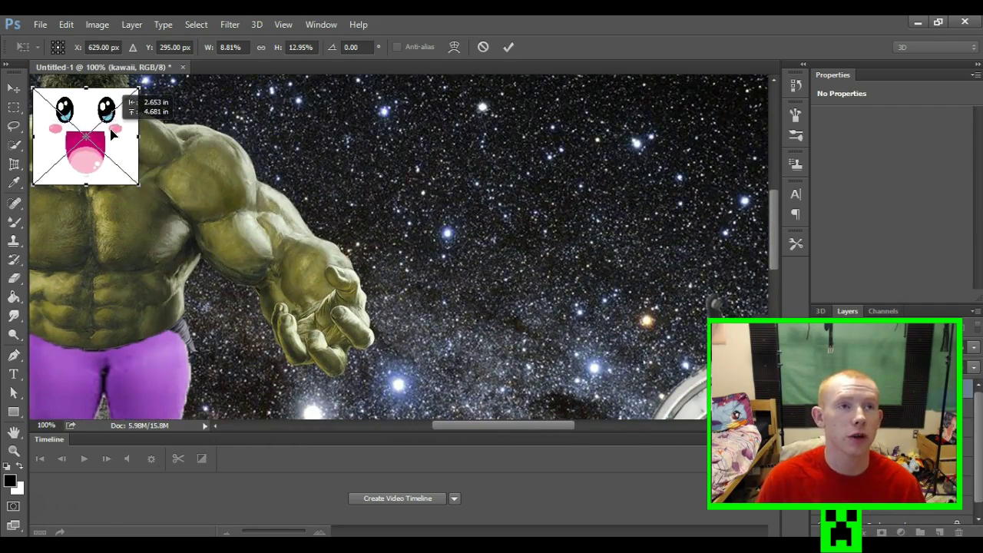
left_click_drag(502, 426, 444, 427)
scroll(384, 269, "up", 2)
Commit the kawaii image and select its white rectangle, excluding the eyes and mouth
left_click(14, 144)
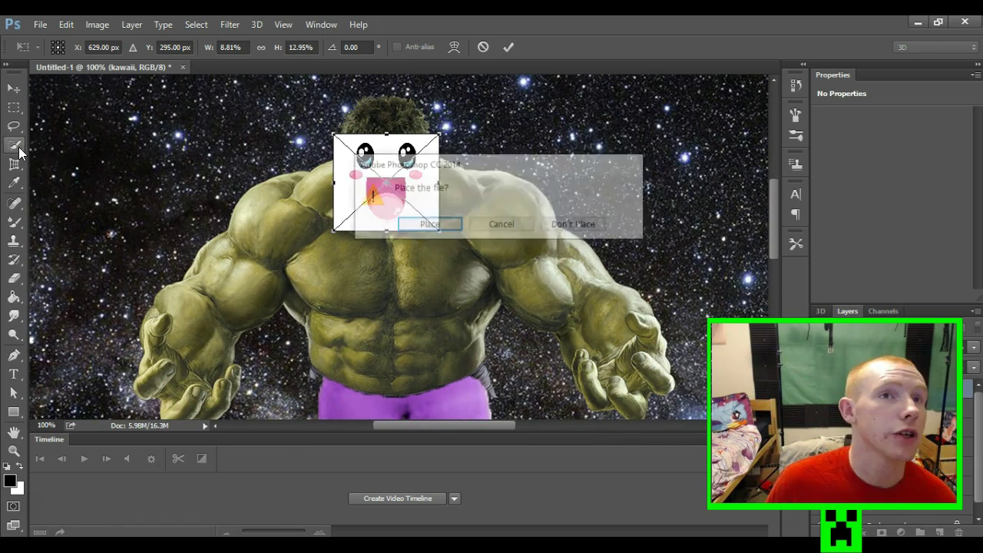
left_click(429, 225)
left_click_drag(357, 215, 328, 174)
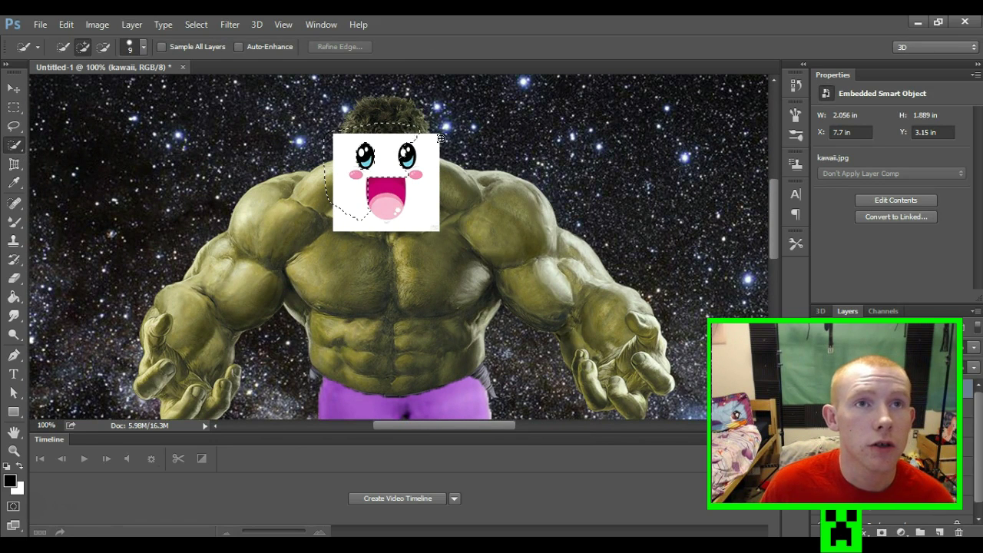
left_click_drag(441, 138, 430, 223)
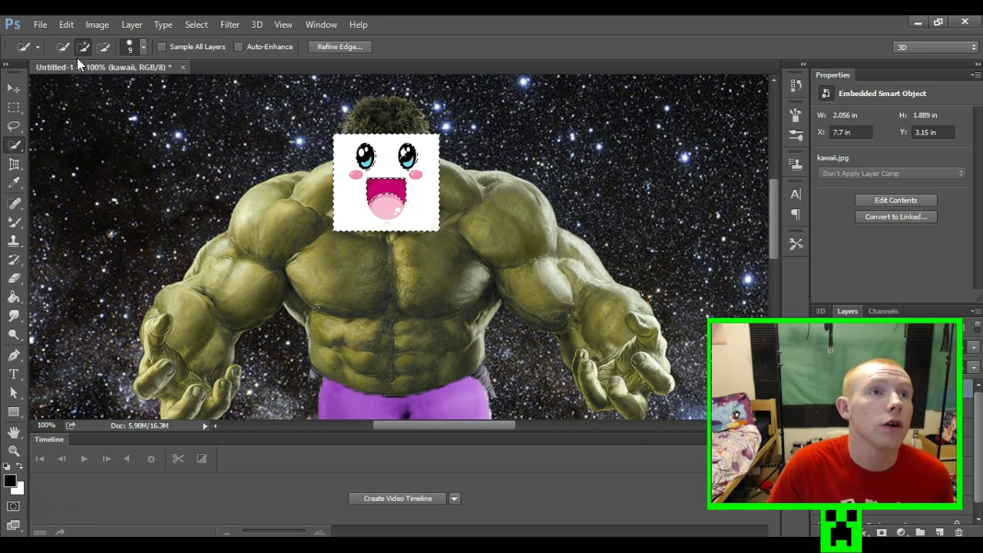
left_click(103, 46)
left_click_drag(372, 196, 396, 211)
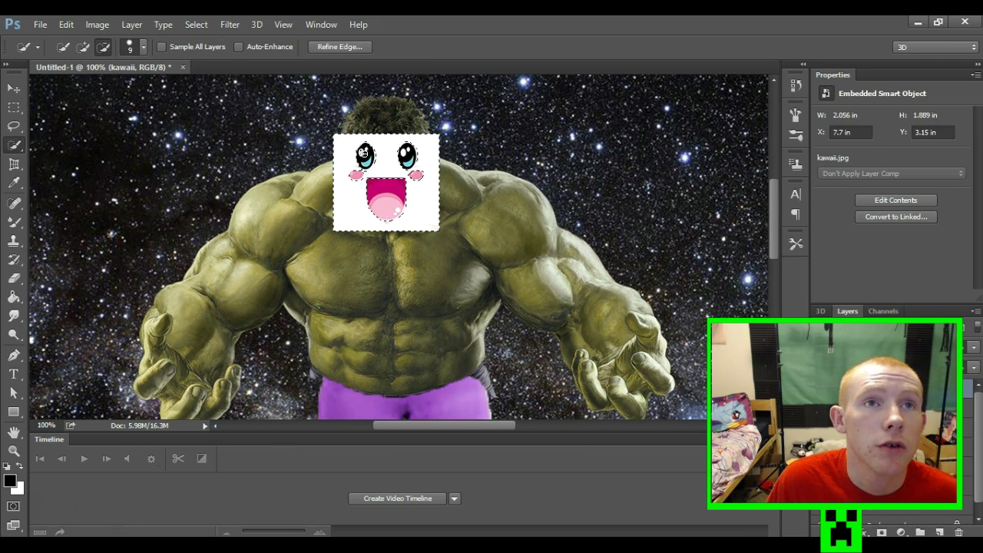
Rasterize the kawaii layer, cut the selected white to a new layer and delete it
right_click(397, 188)
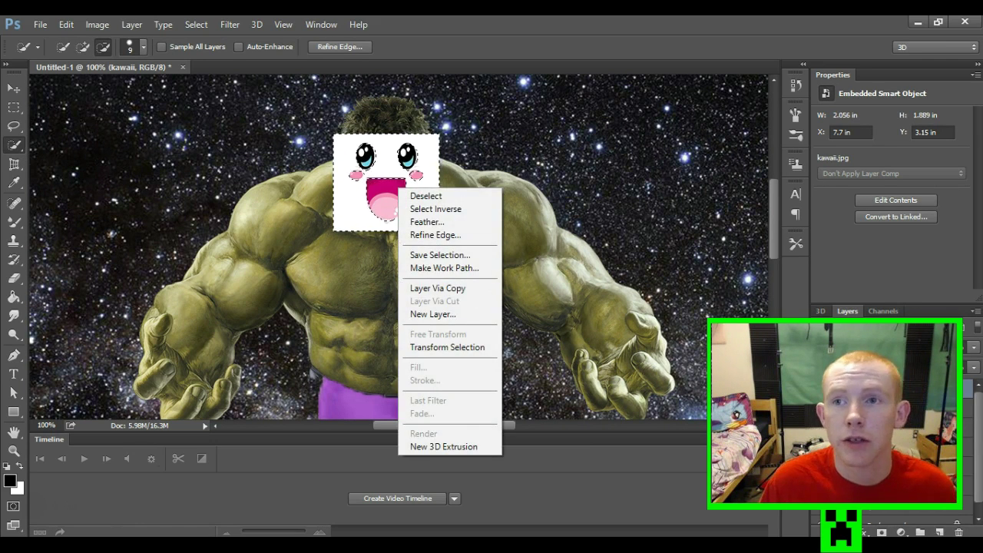
right_click(883, 376)
left_click(637, 254)
right_click(340, 143)
left_click(419, 283)
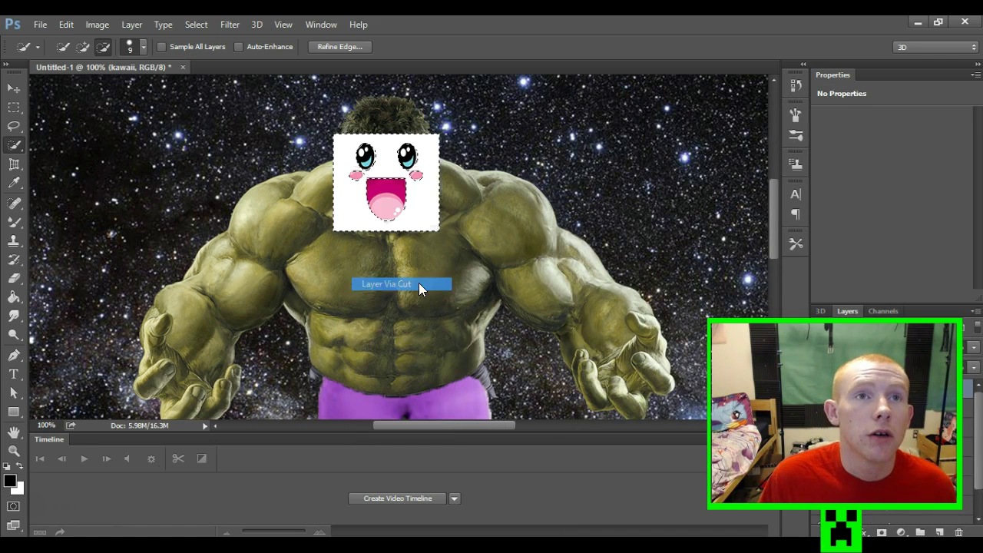
right_click(883, 377)
left_click(637, 165)
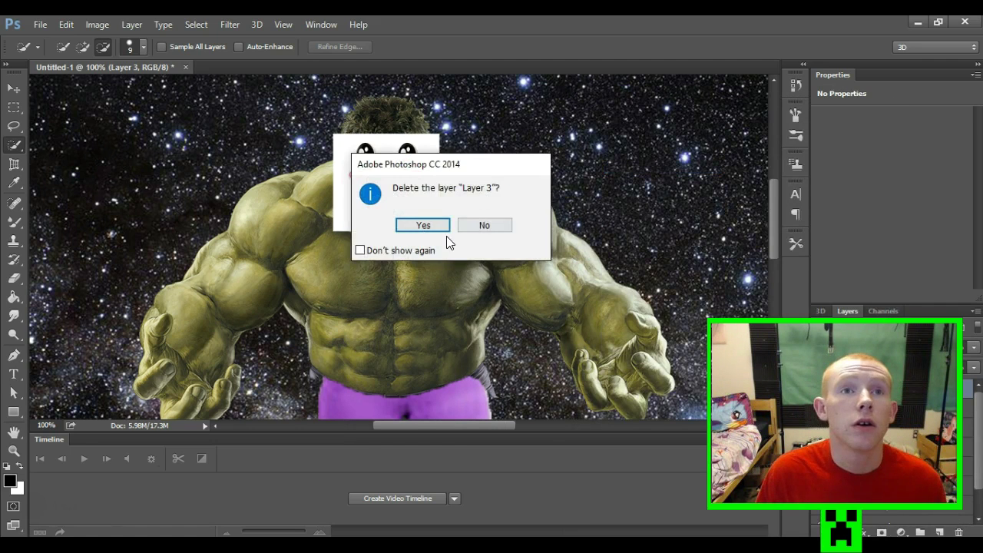
left_click(439, 230)
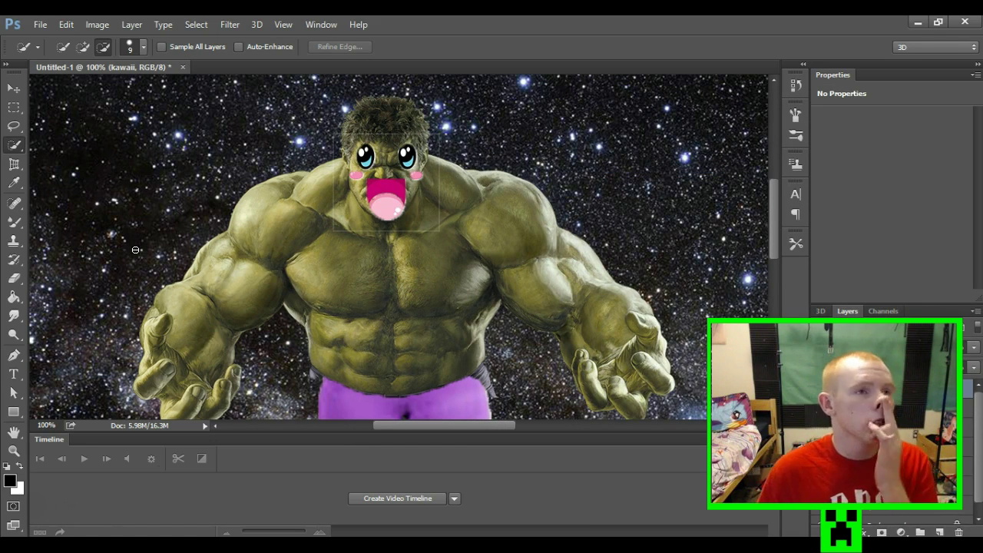
Choose the Eraser with a smaller brush size
left_click(13, 278)
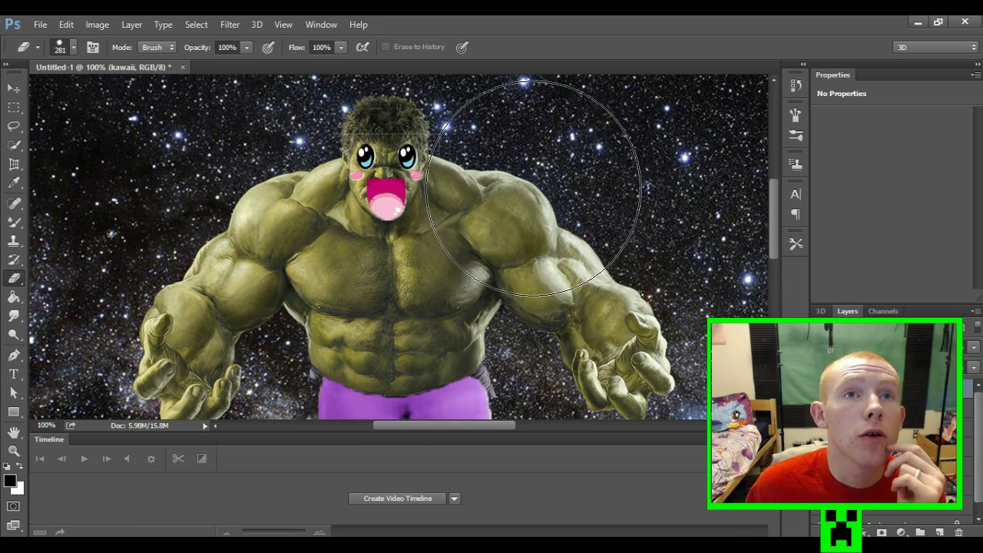
scroll(307, 254, "down", 2)
right_click(286, 238)
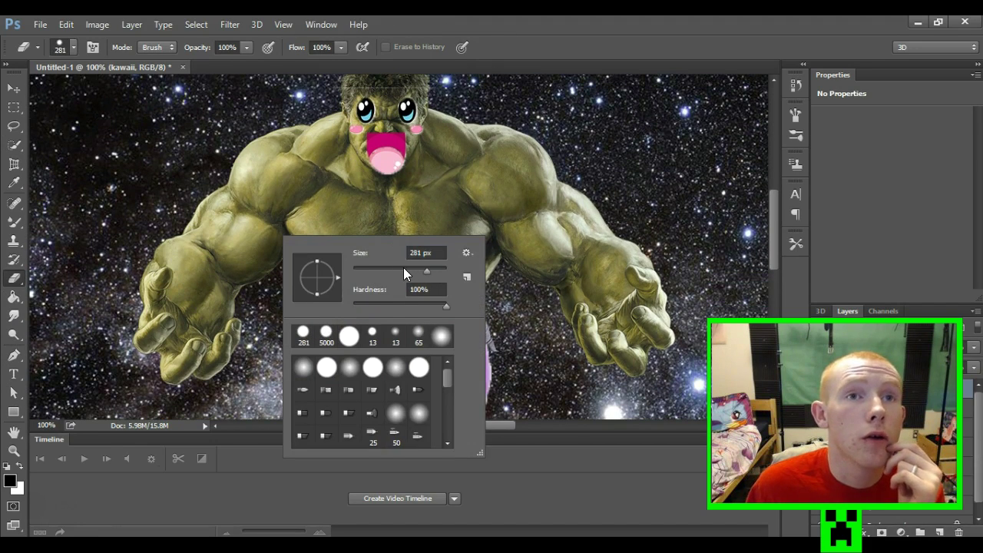
key("Return")
scroll(430, 179, "up", 2)
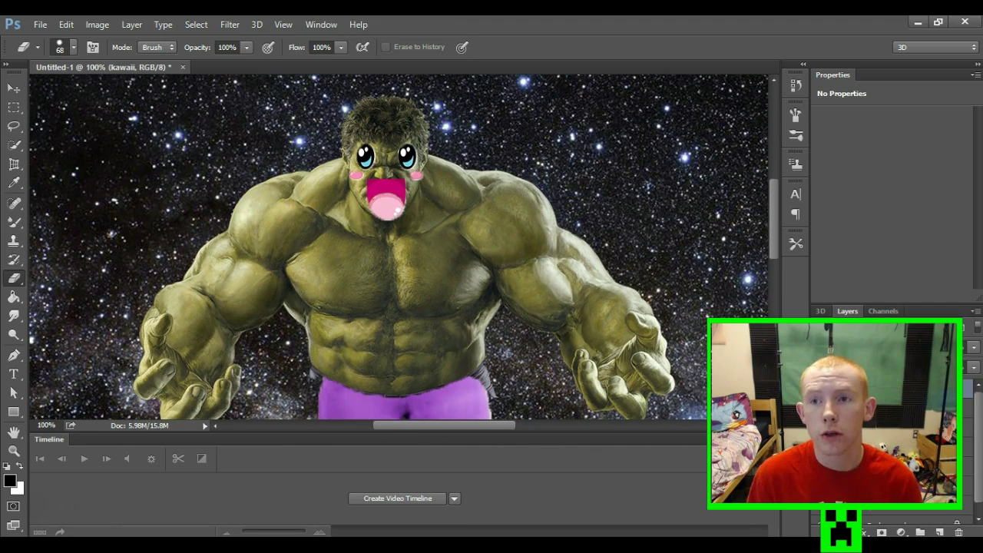
Smudge away the Hulk's original facial features on the Hulk layer
left_click(13, 315)
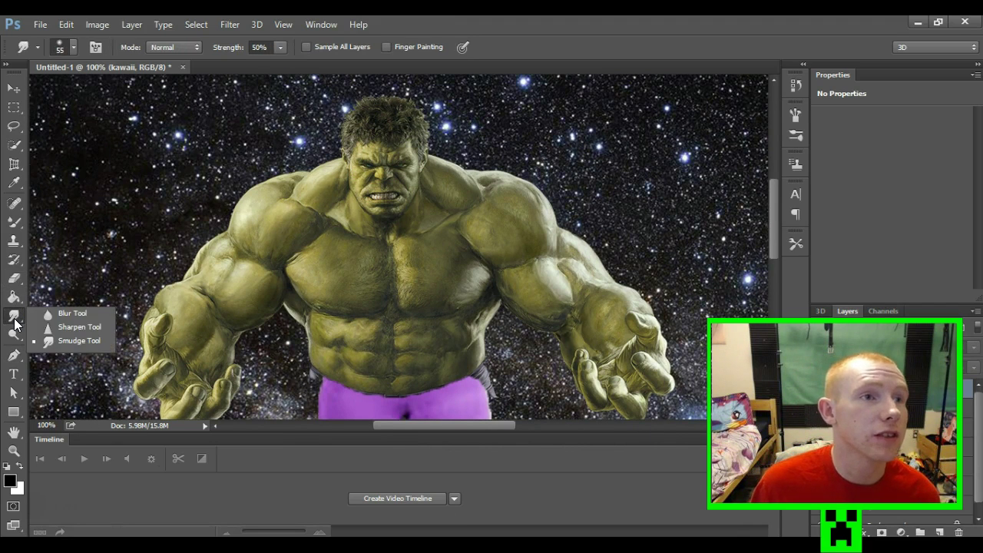
left_click(61, 347)
left_click(492, 239)
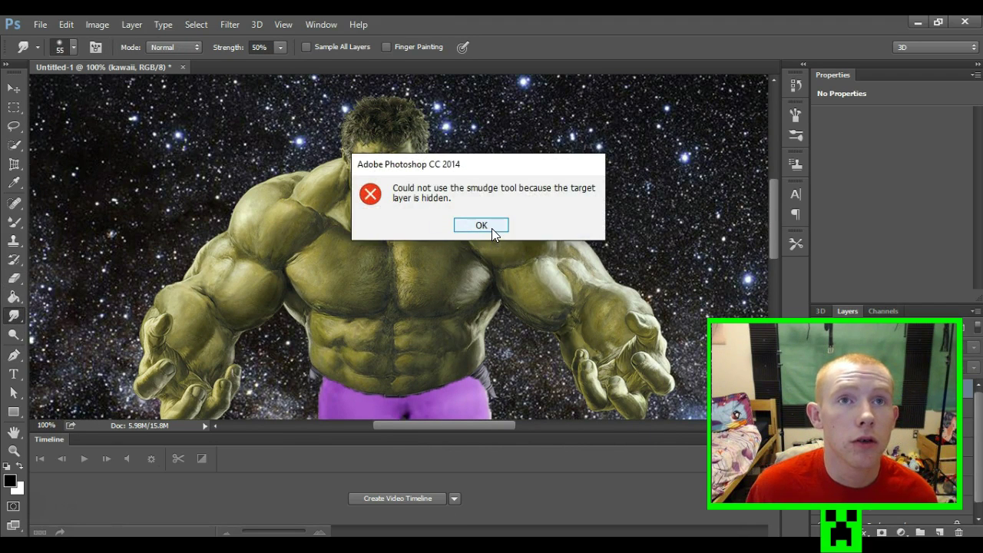
left_click(481, 225)
left_click(845, 369)
mouse_move(383, 192)
left_mouse_down()
mouse_move(384, 149)
mouse_move(376, 158)
mouse_move(387, 184)
left_mouse_up()
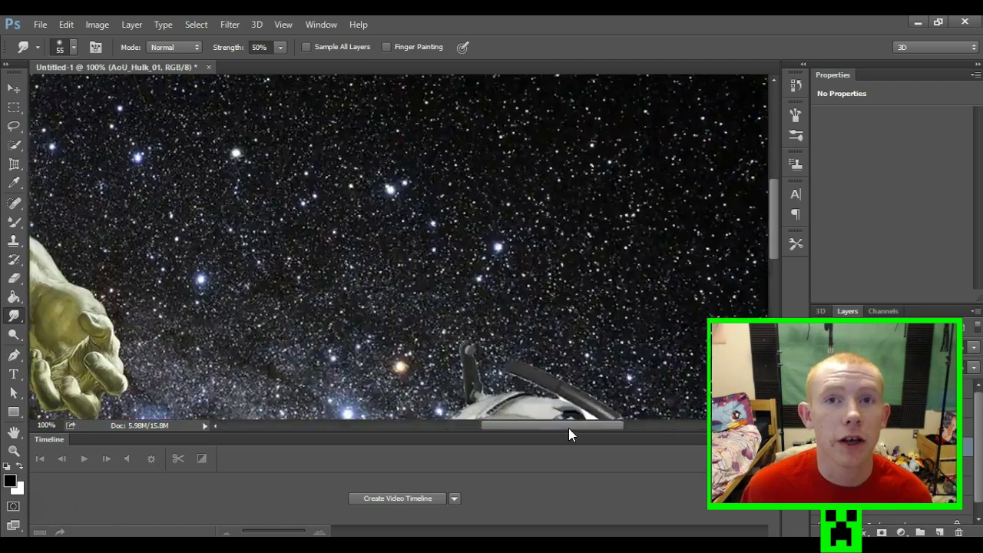
Set the view zoom to 40% to see the whole composite
left_click_drag(403, 430, 427, 427)
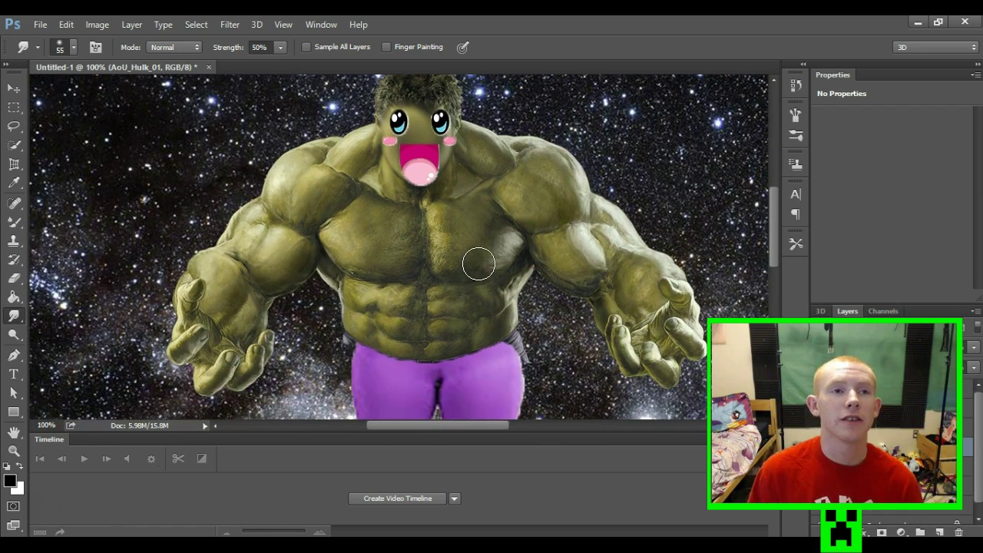
scroll(478, 264, "down", 1)
left_click(48, 425)
type("40")
key("Return")
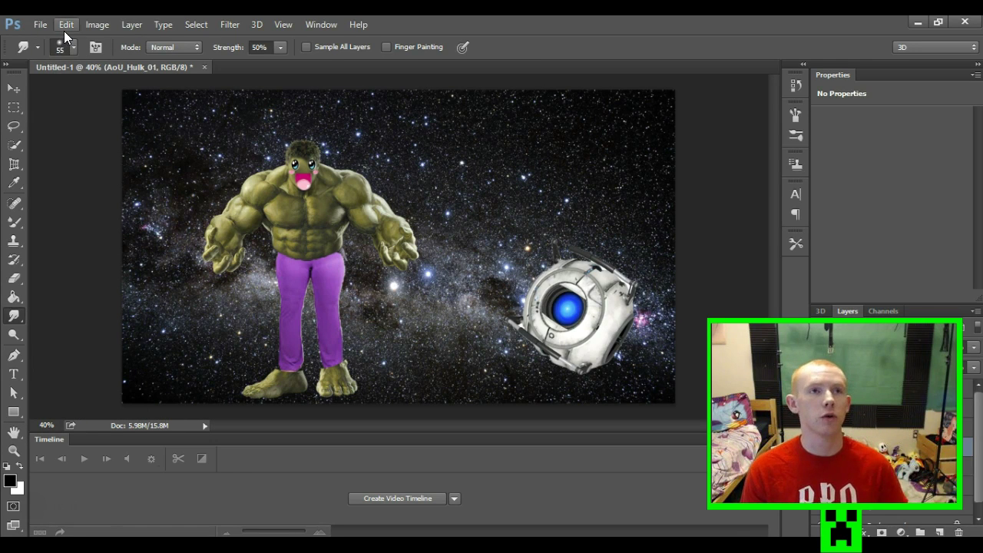
Create a new blank white document, Untitled-2, with the default New settings
left_click(43, 24)
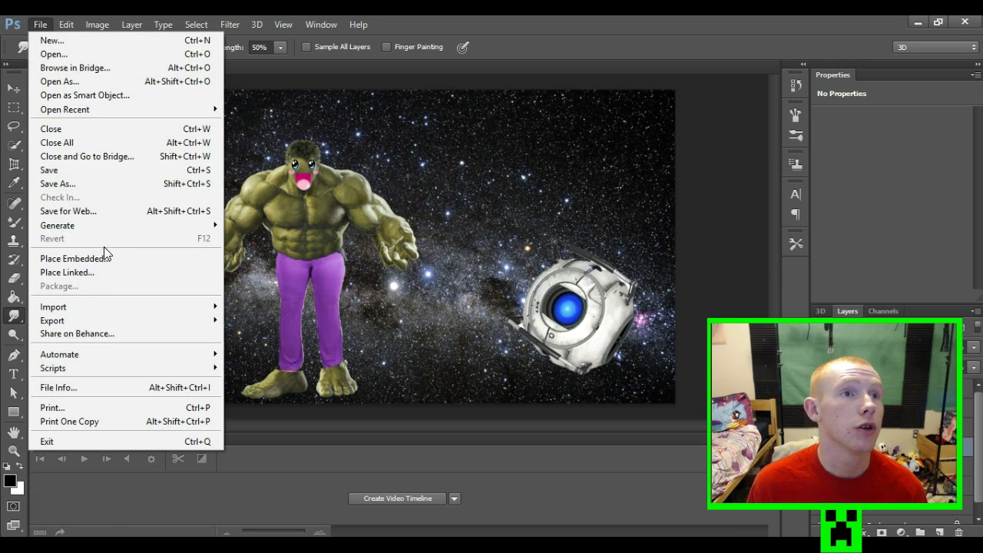
left_click(88, 184)
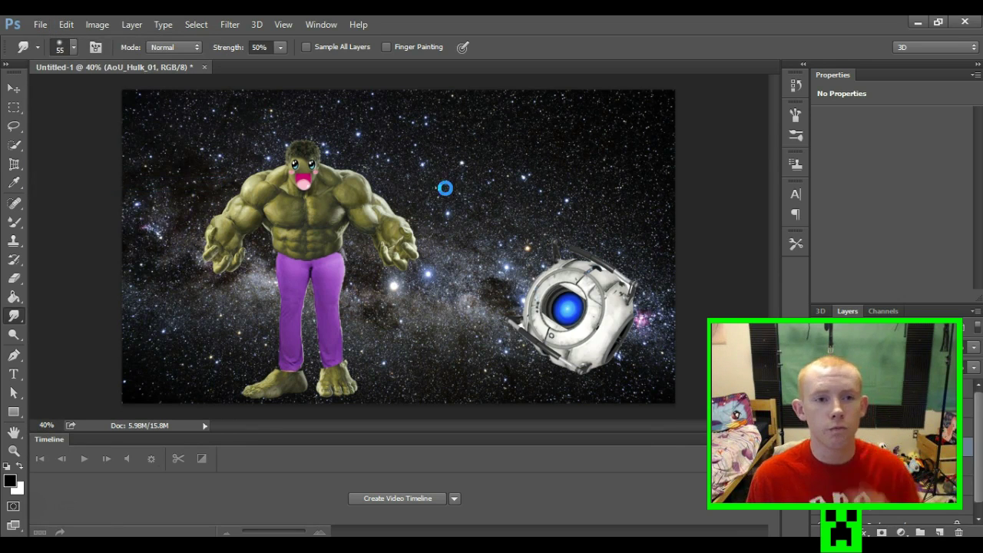
key("ctrl+n")
left_click(655, 164)
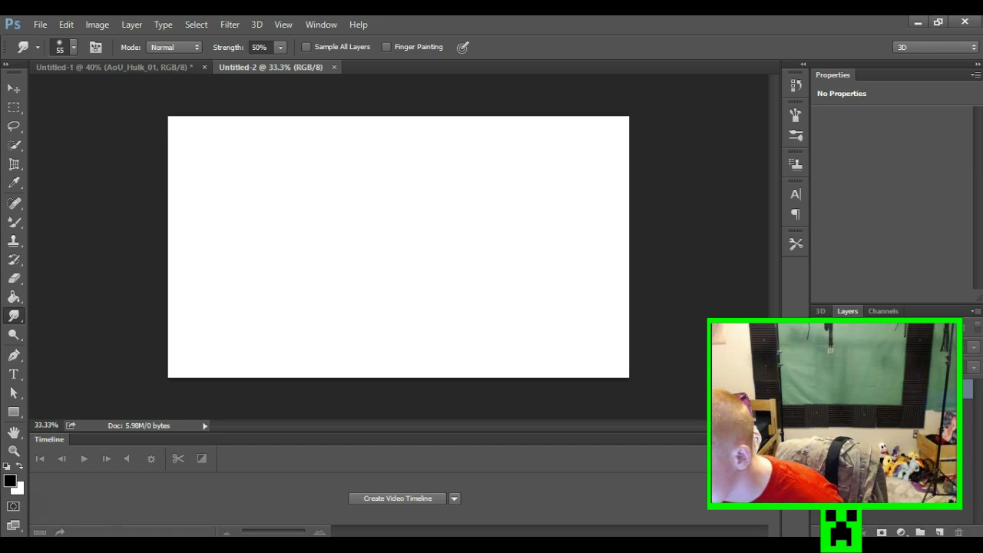
Place the MICHALSKY_StyleNite_SS13_Stage runway photo into Untitled-2, stretched to the canvas edges
left_click_drag(15, 158, 321, 213)
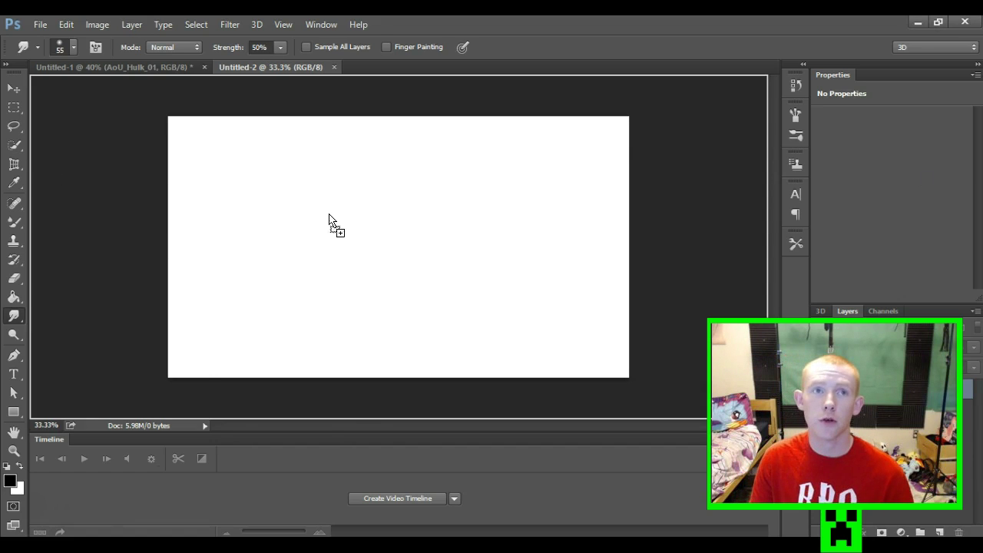
left_click_drag(379, 231, 380, 233)
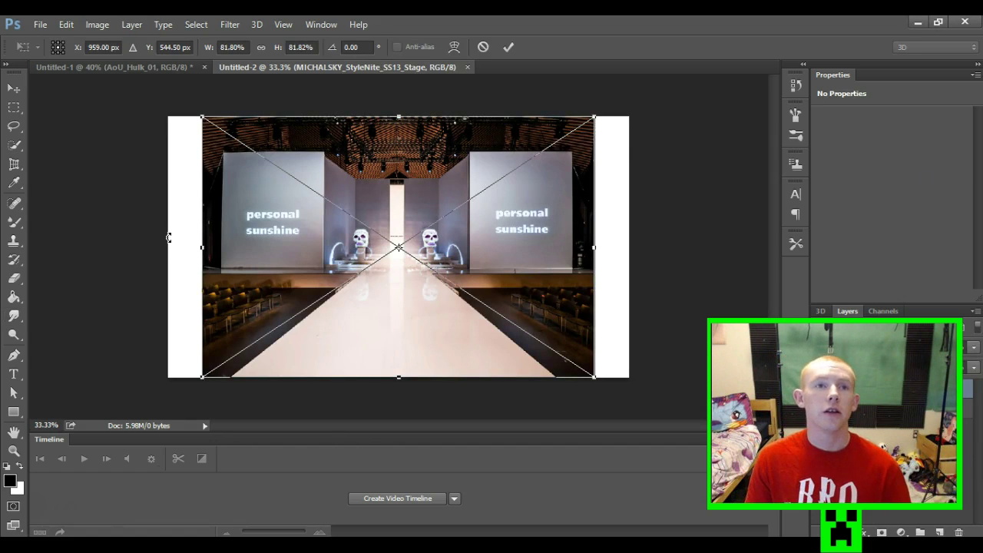
left_click_drag(202, 248, 169, 249)
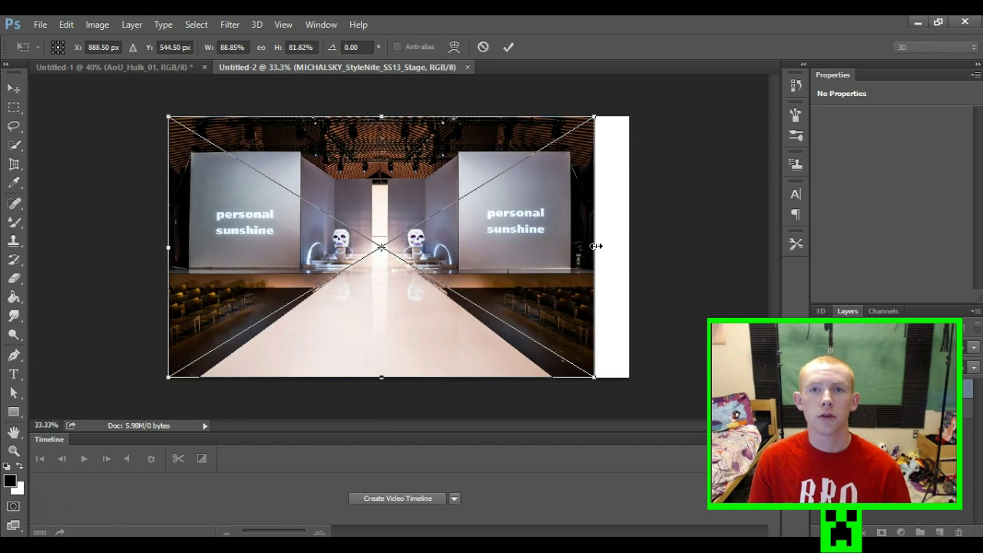
left_click_drag(596, 246, 629, 247)
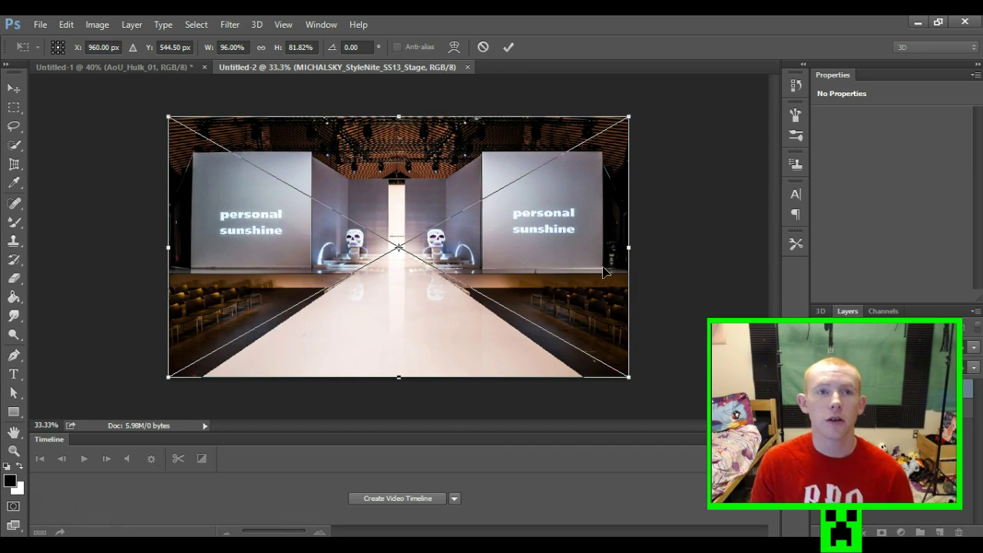
key("v")
left_click(417, 223)
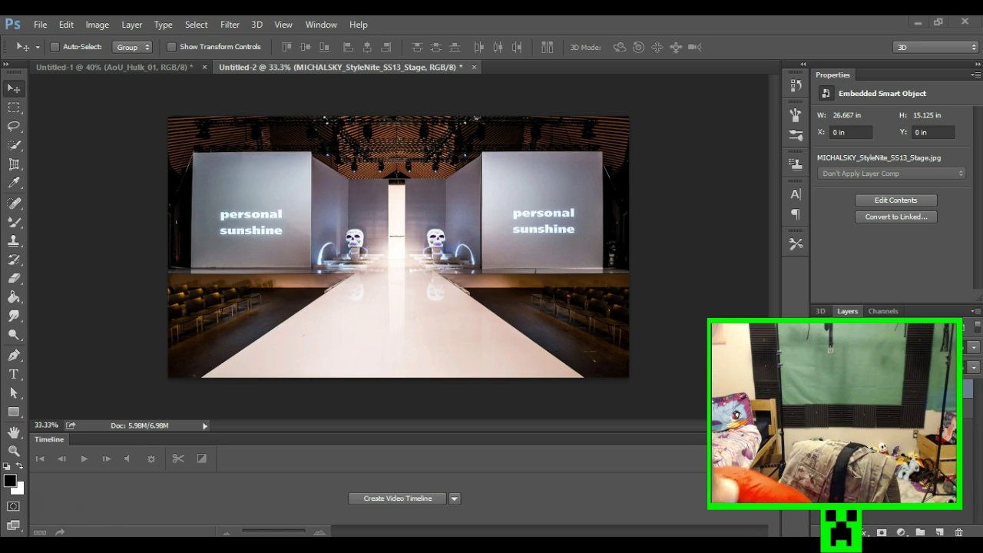
Place the three-women dress picture over the runway, enlarged to 17.111 × 13.319 in
left_click(388, 272)
left_click_drag(374, 276, 236, 372)
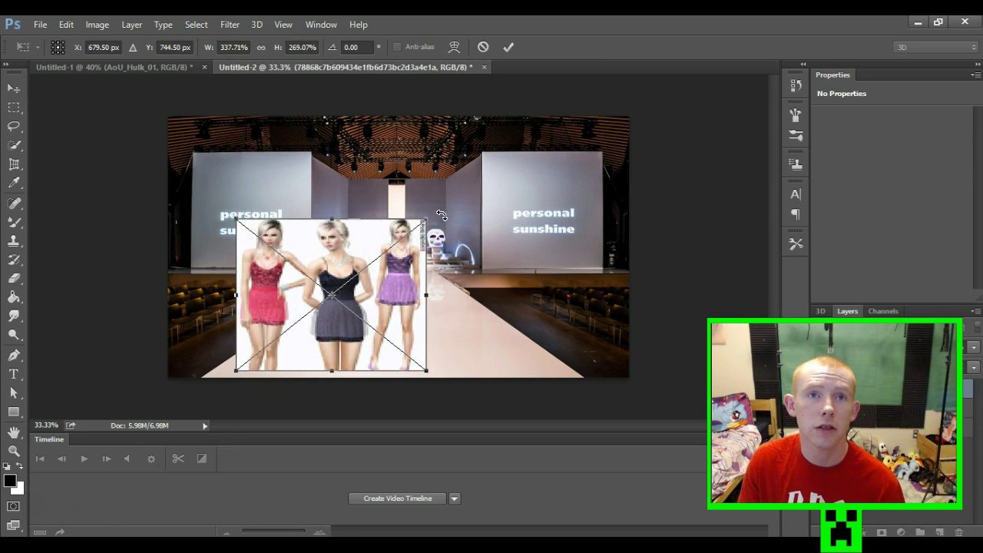
left_click_drag(427, 222, 531, 145)
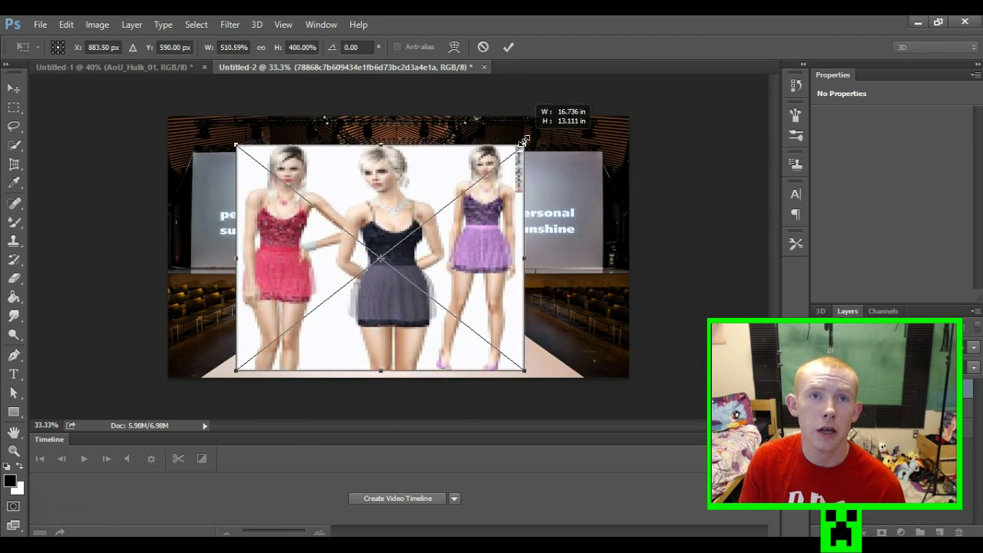
left_click(15, 86)
left_click(426, 224)
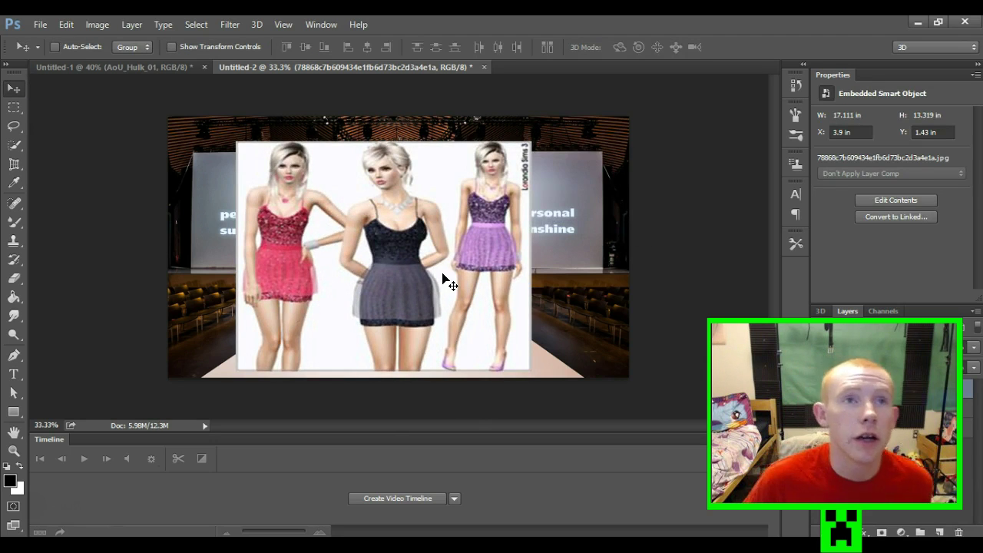
left_click(15, 146)
key("ctrl+a")
Rasterize the three-women picture layer and clear the trial selection
left_click(460, 170)
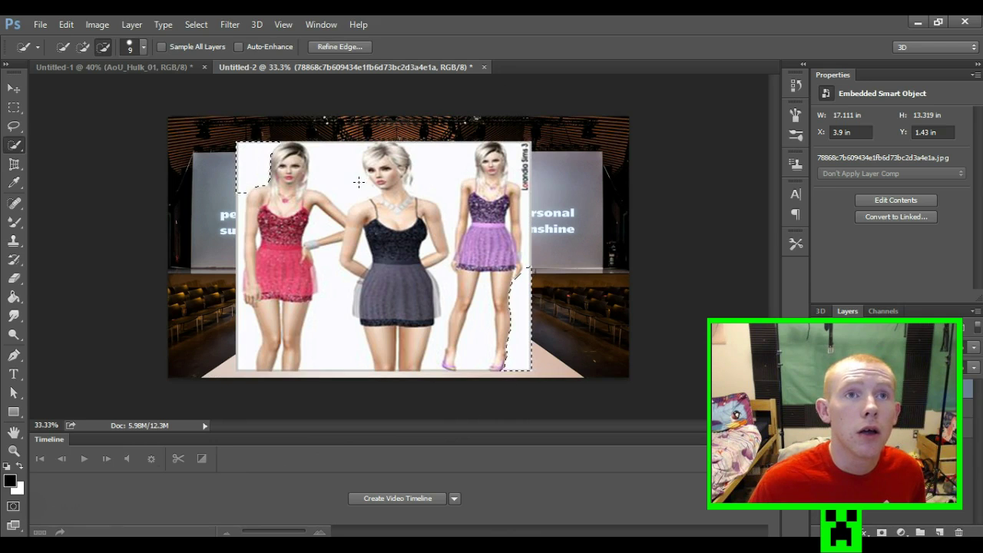
right_click(81, 122)
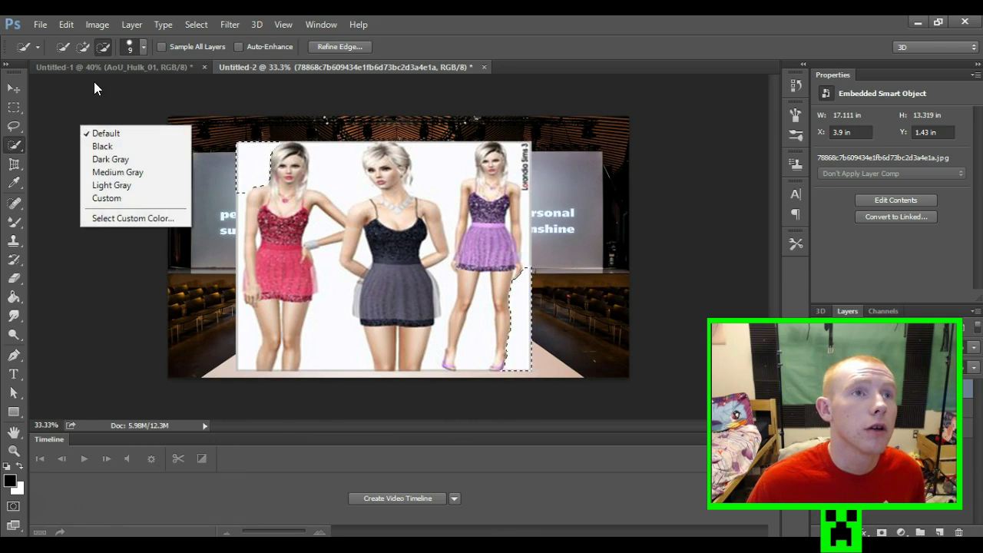
left_click(66, 24)
left_click(108, 29)
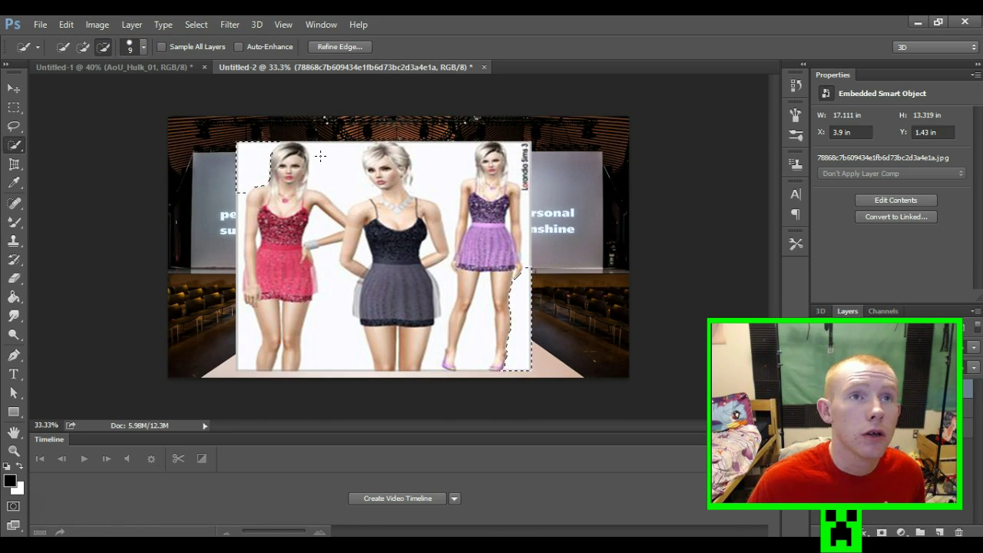
right_click(194, 327)
left_click(40, 26)
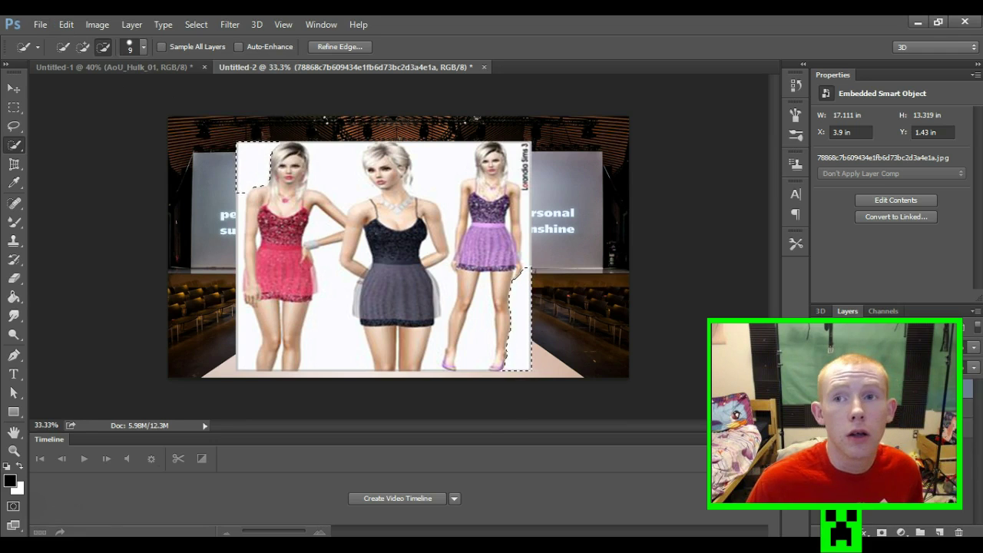
right_click(862, 384)
left_click(621, 250)
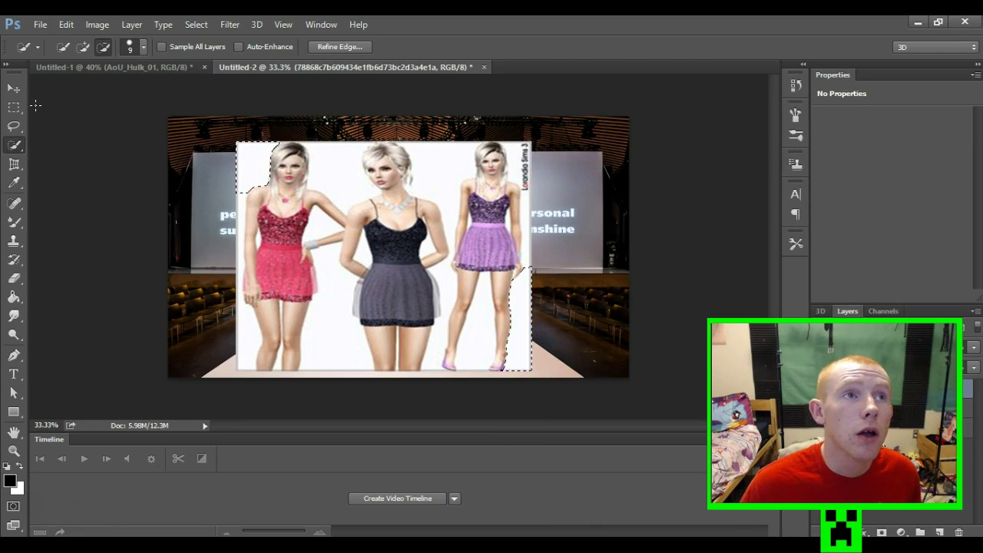
left_click(14, 88)
left_click(14, 107)
key("ctrl+d")
left_click(14, 144)
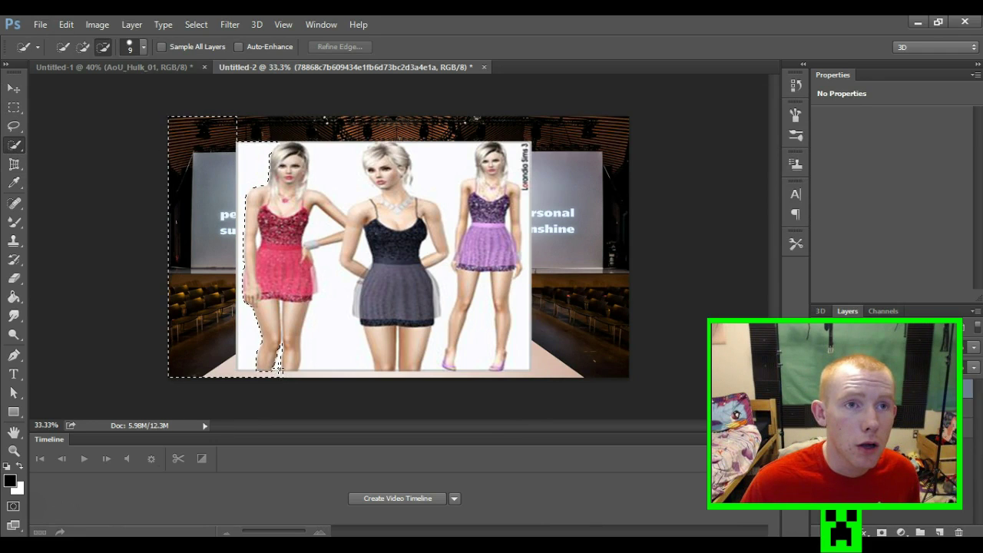
Quick-select the white background around the women, leaving out the middle woman's neck and hair, at 60% zoom
left_click_drag(323, 349, 330, 351)
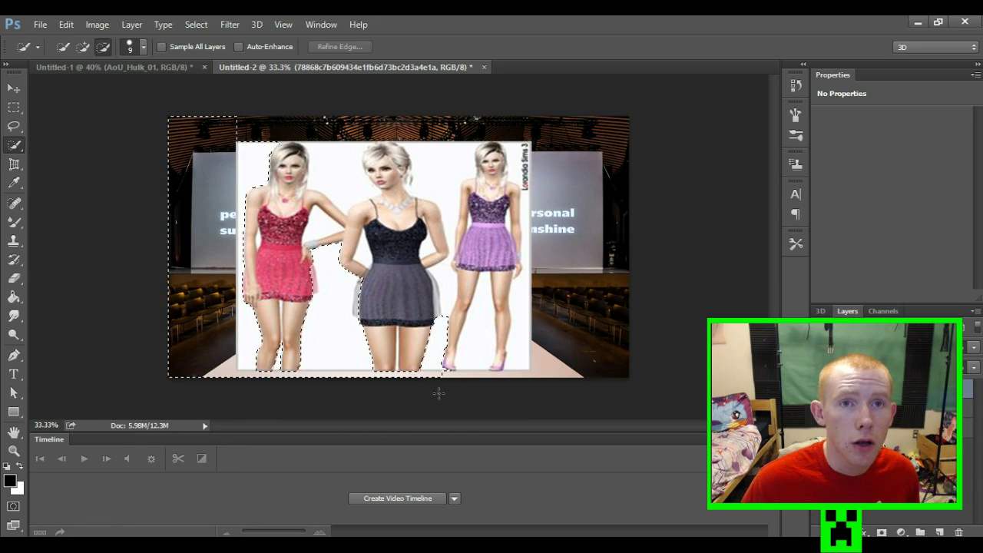
mouse_move(465, 361)
left_mouse_down()
mouse_move(520, 315)
mouse_move(524, 181)
mouse_move(438, 171)
left_mouse_up()
left_click_drag(421, 230, 361, 235)
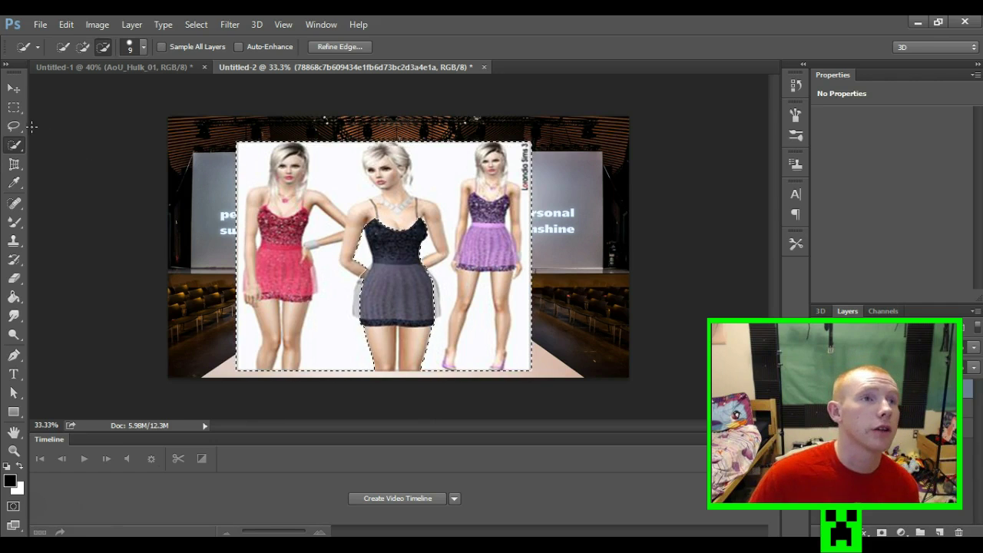
left_click_drag(333, 255, 390, 202)
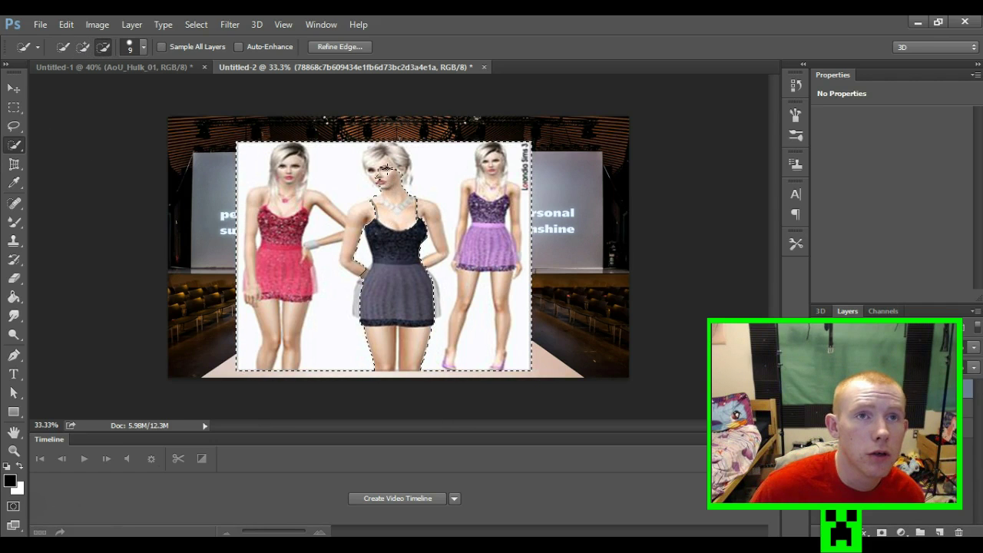
left_click_drag(371, 159, 376, 178)
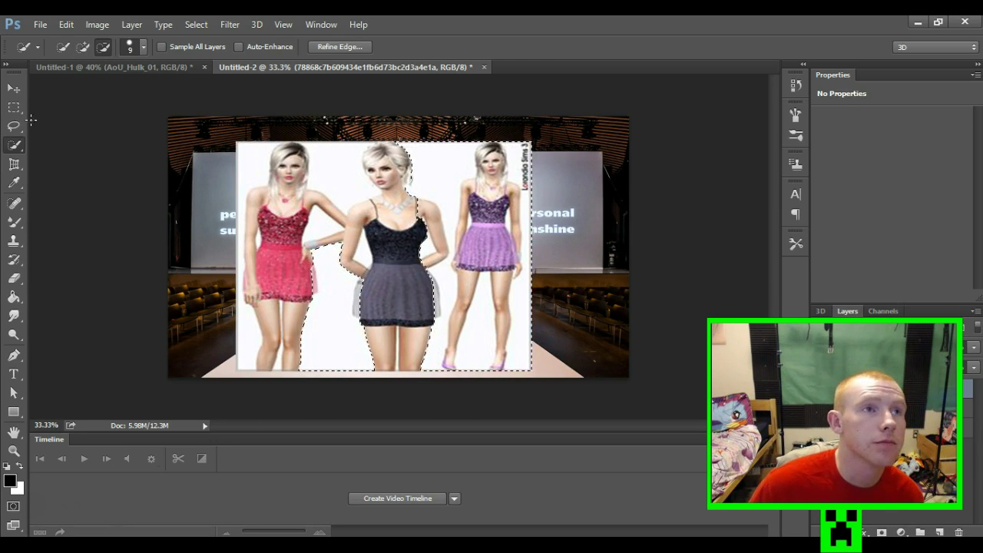
type("100")
key("Return")
type("60")
key("Return")
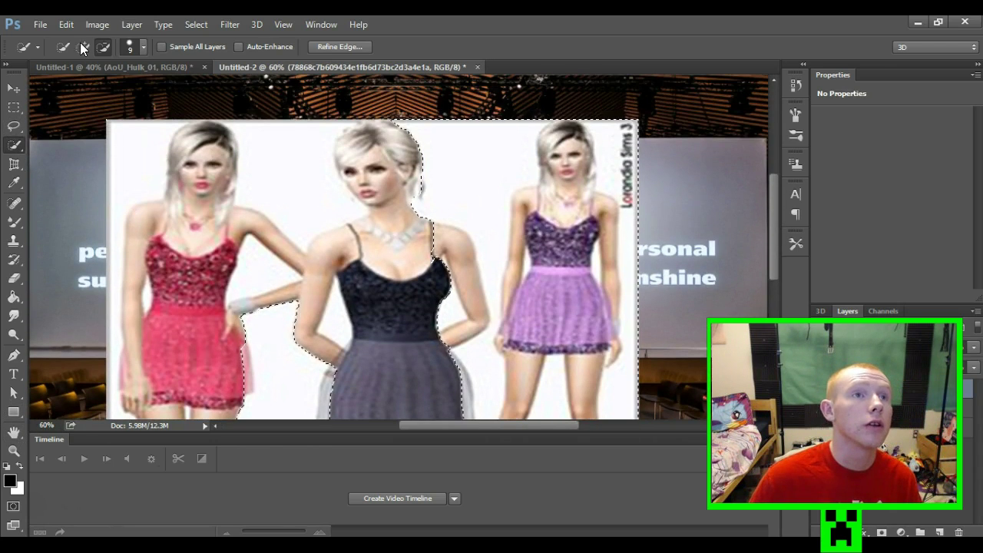
Tidy the selection edge along the left woman's side
left_click_drag(107, 373, 112, 373)
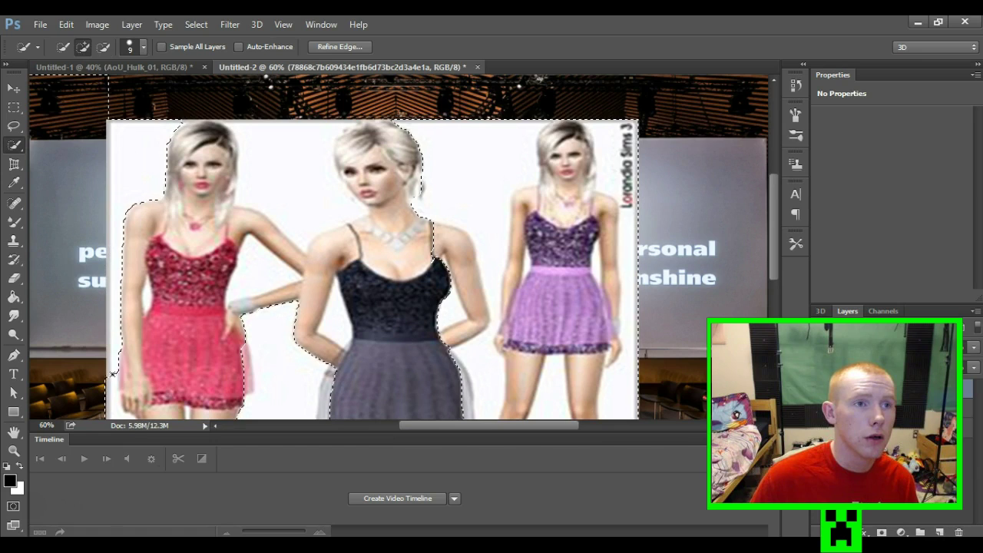
scroll(114, 399, "down", 4)
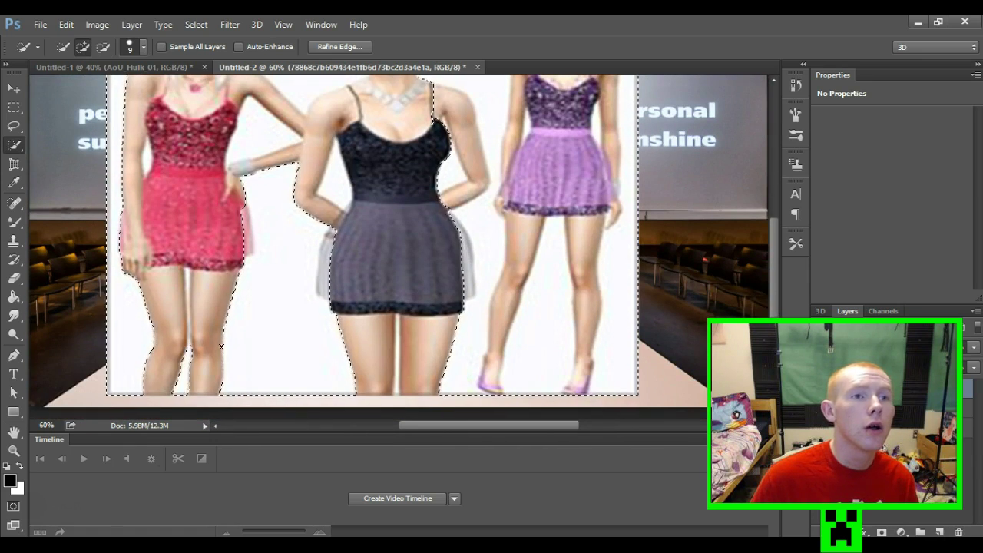
scroll(315, 264, "up", 5)
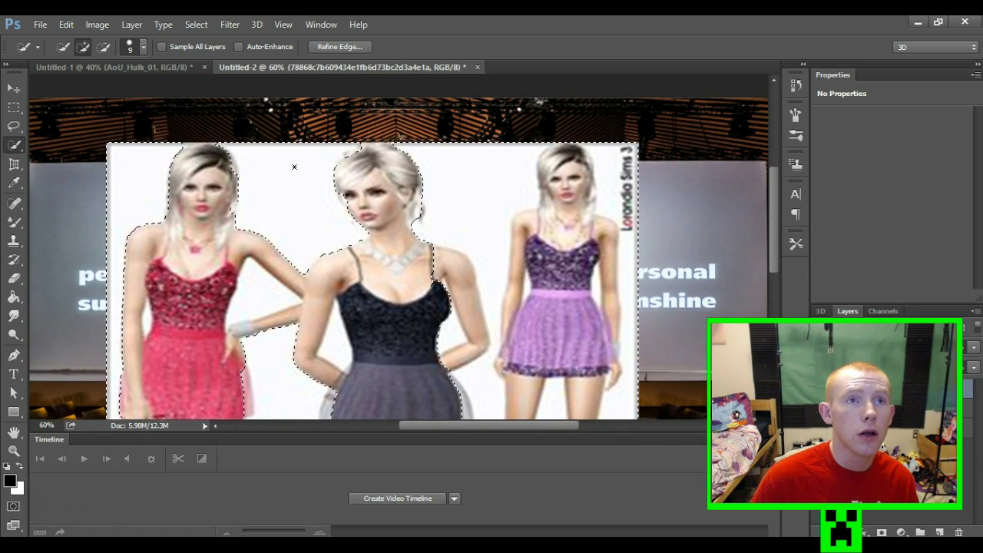
left_click(106, 46)
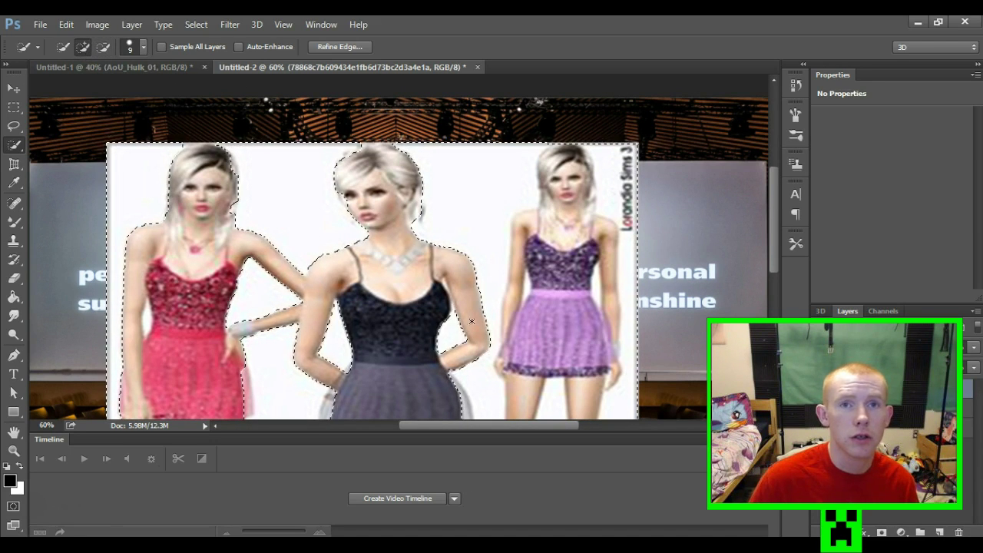
scroll(584, 239, "down", 3)
scroll(584, 240, "down", 3)
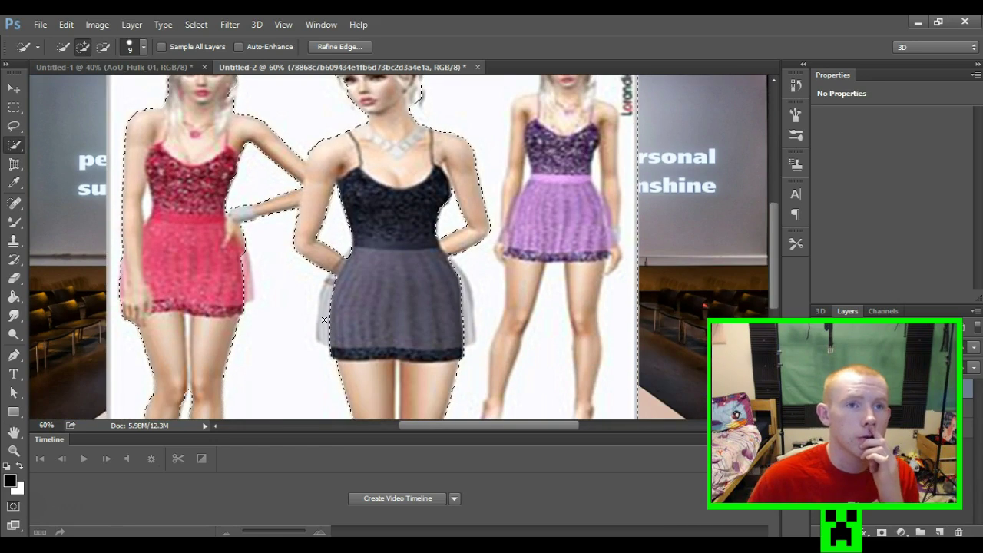
Remove the skirt edges and purple-dress woman from the selection, then Layer Via Copy the background
left_click_drag(295, 275, 324, 331)
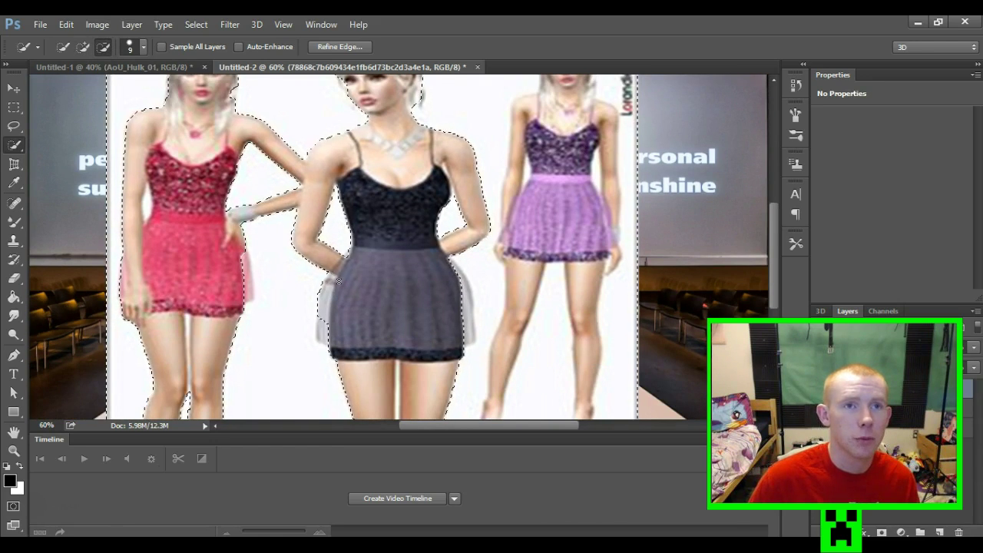
left_click_drag(471, 288, 473, 330)
left_click_drag(545, 218, 553, 165)
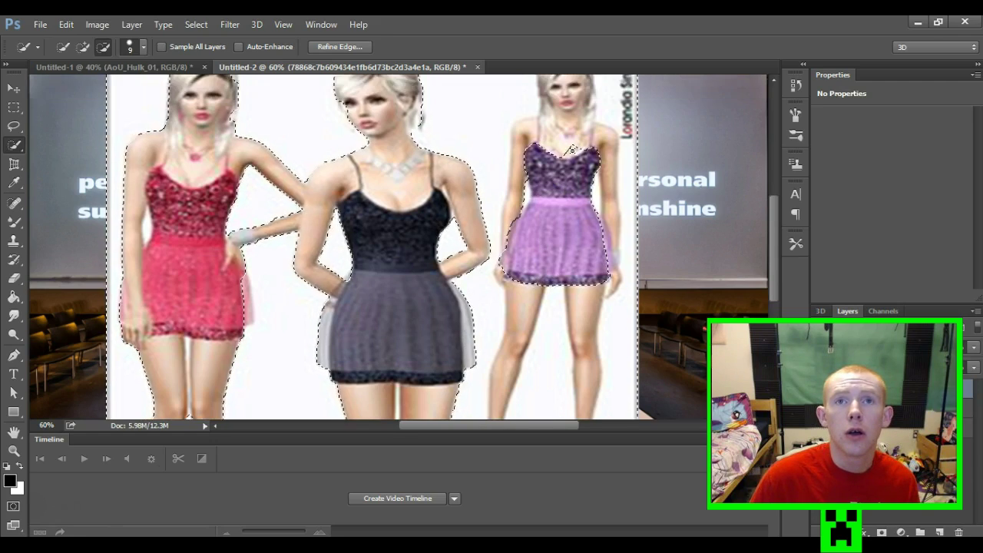
scroll(553, 165, "up", 3)
left_click_drag(553, 223, 568, 123)
left_click_drag(611, 192, 606, 343)
scroll(606, 343, "down", 2)
scroll(537, 231, "up", 3)
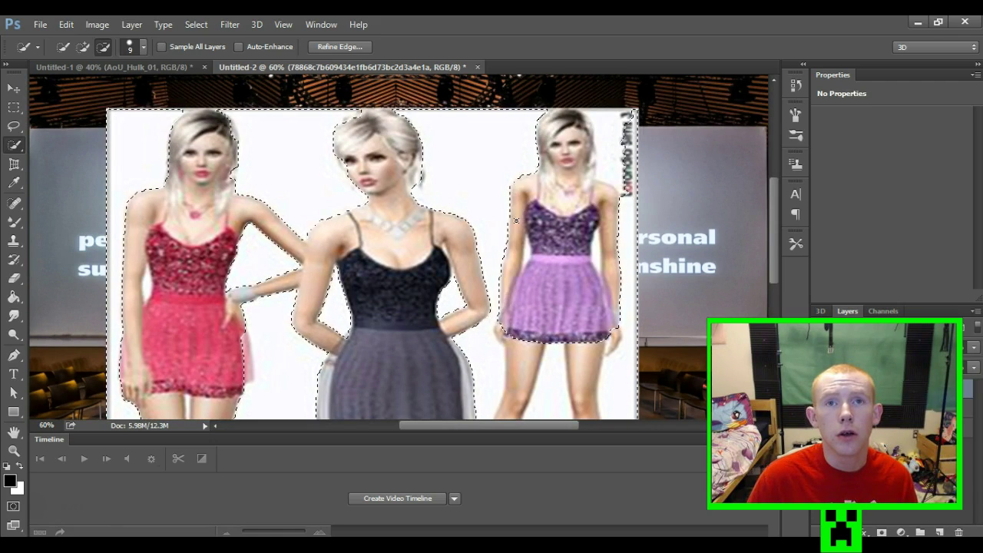
right_click(545, 231)
left_click(581, 332)
right_click(576, 331)
Delete the copied layer, cut the white background with Layer Via Cut, and delete that Layer 1
left_click(647, 167)
key("Return")
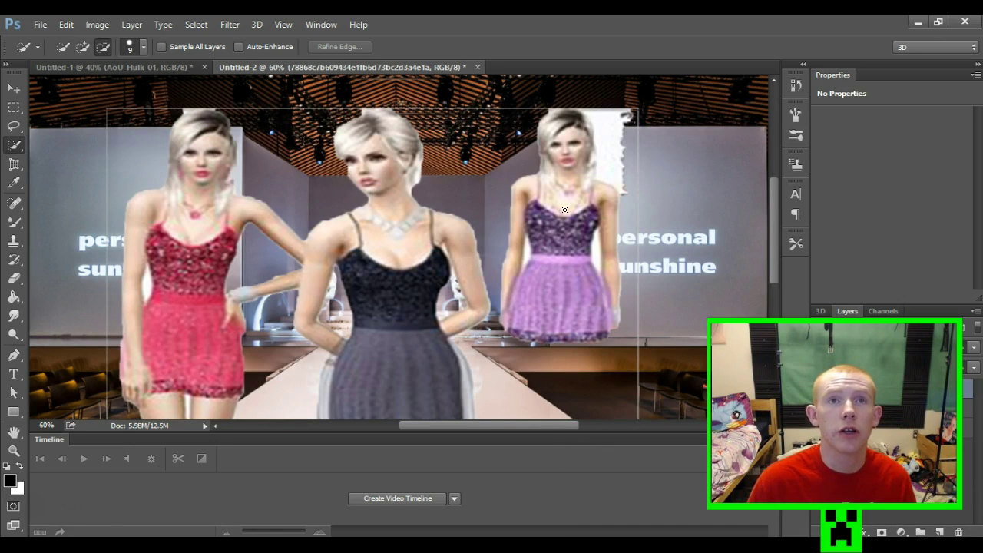
right_click(617, 154)
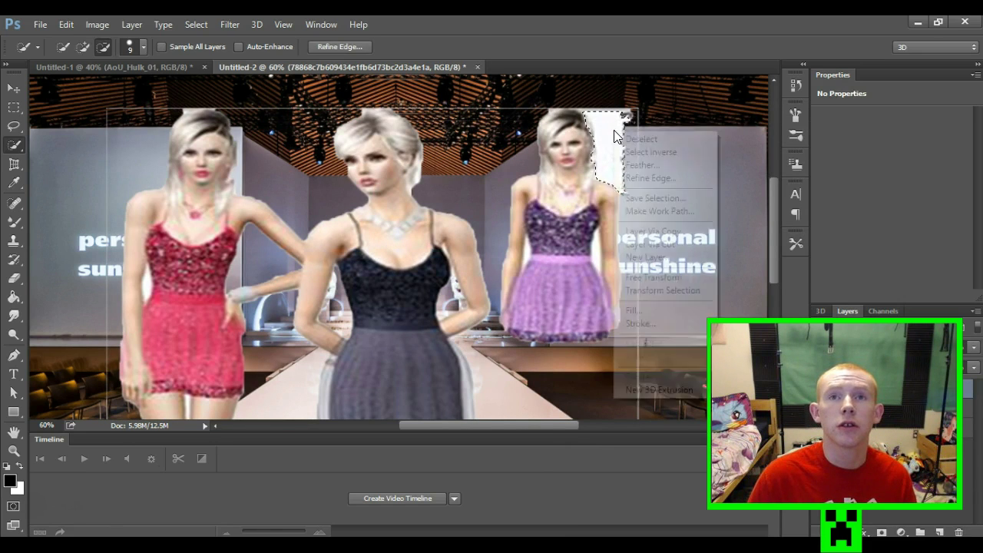
left_click(637, 240)
right_click(576, 331)
left_click(662, 166)
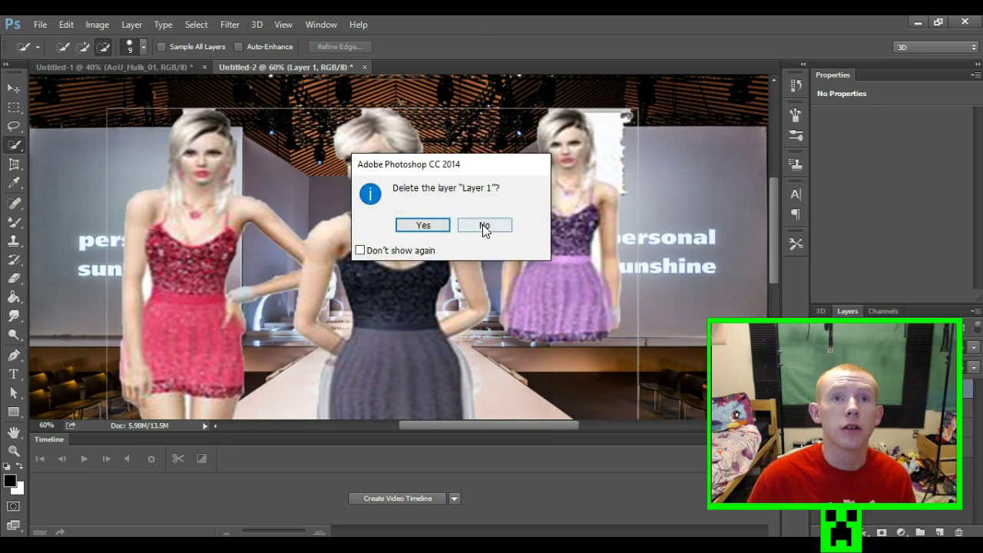
left_click(435, 227)
Move the three women down onto the runway and scale them to about 122% × 146%
key("v")
left_click_drag(463, 141, 483, 307)
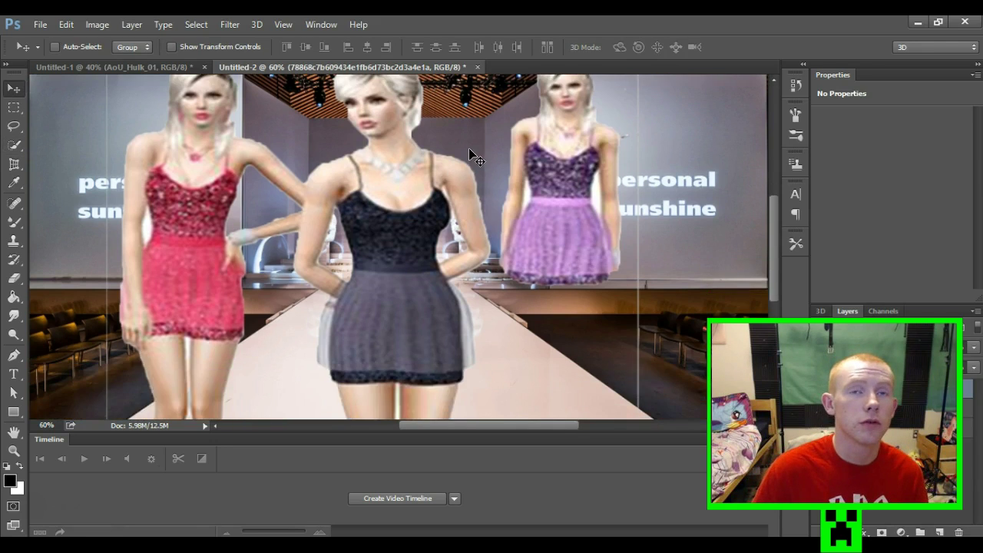
scroll(772, 257, "down", 2)
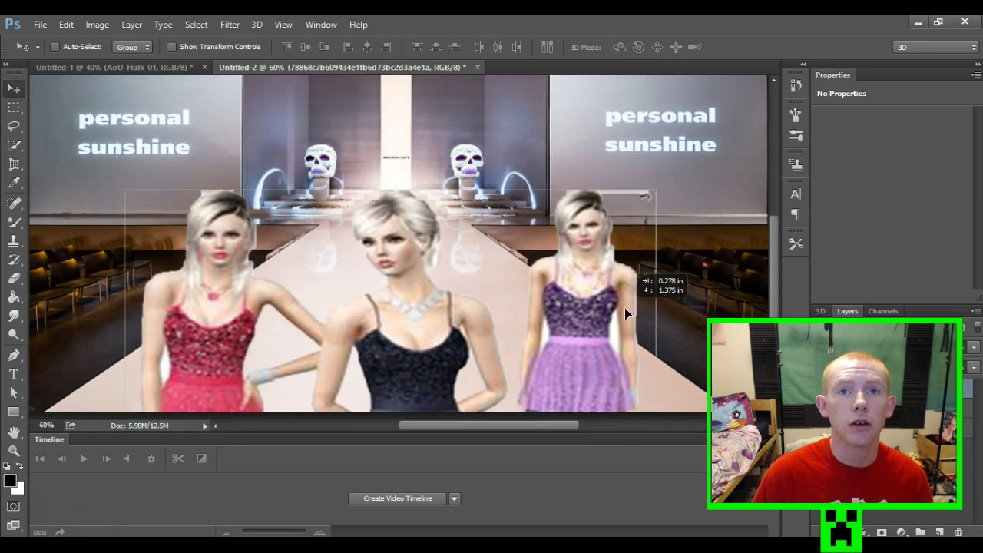
left_click_drag(641, 231, 624, 305)
left_click(40, 25)
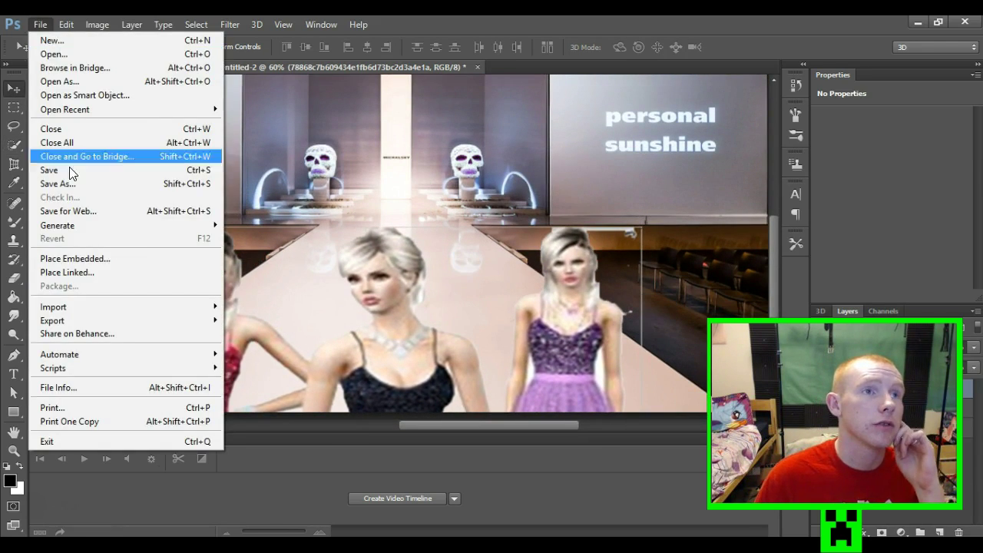
left_click(295, 322)
mouse_move(650, 228)
left_mouse_down()
mouse_move(691, 206)
mouse_move(760, 130)
left_mouse_up()
left_click_drag(110, 206, 58, 93)
left_click(14, 89)
left_click(430, 224)
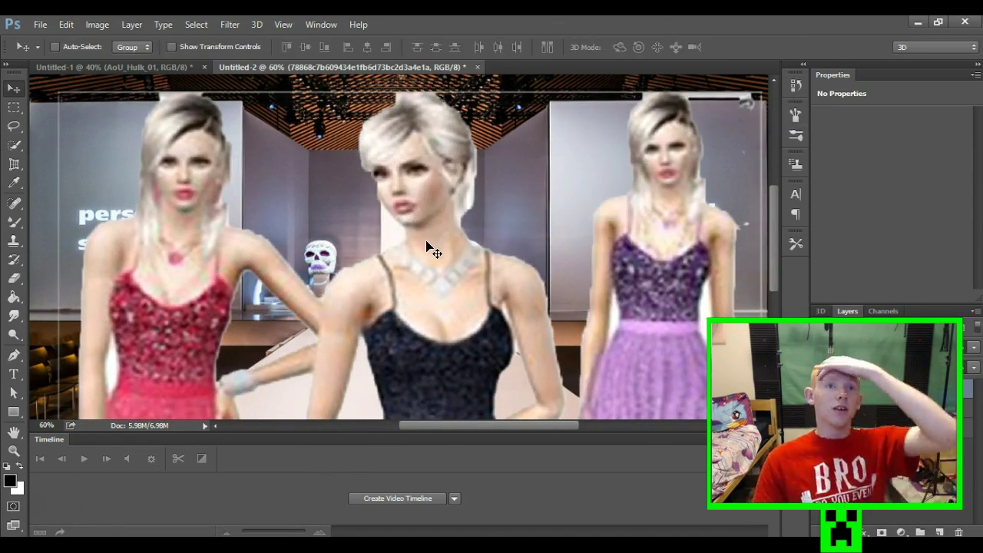
scroll(419, 277, "up", 3)
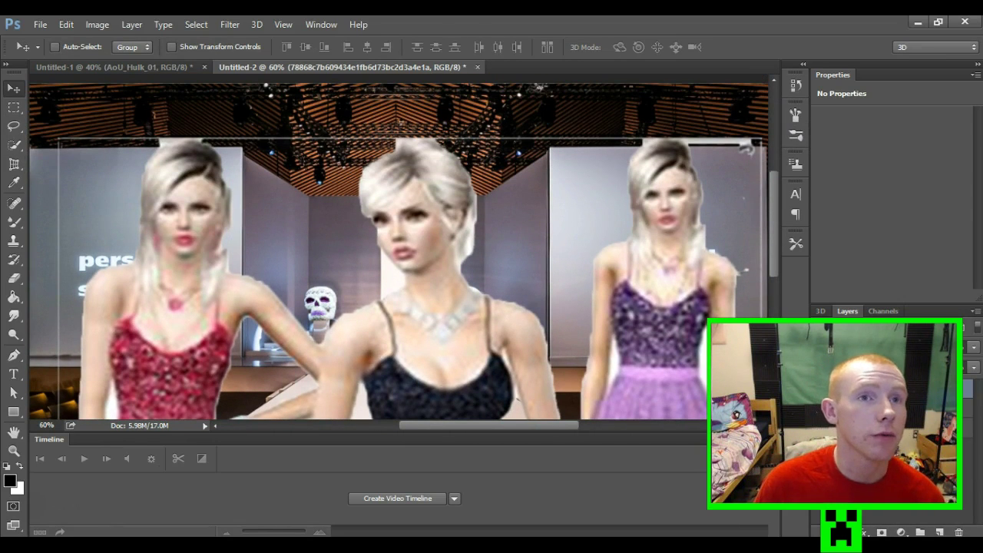
View the whole scene at 40% zoom with the Move tool and dismiss the repeated program error
left_click(11, 281)
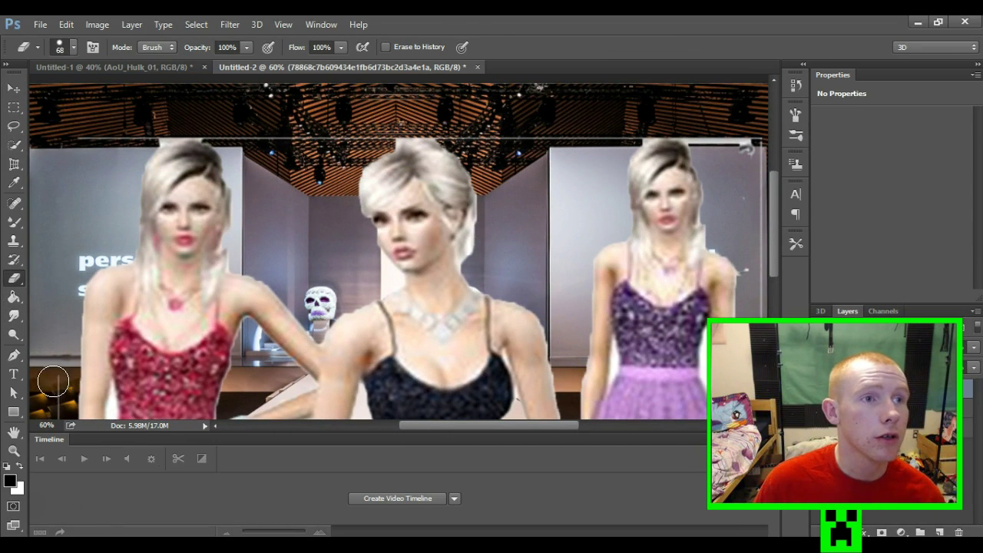
scroll(50, 391, "down", 5)
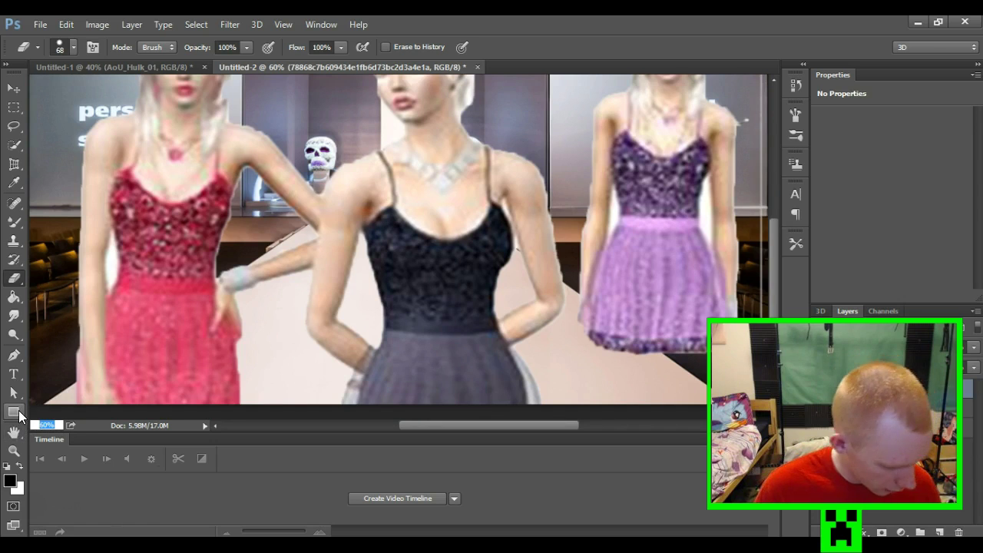
type("40")
key("Return")
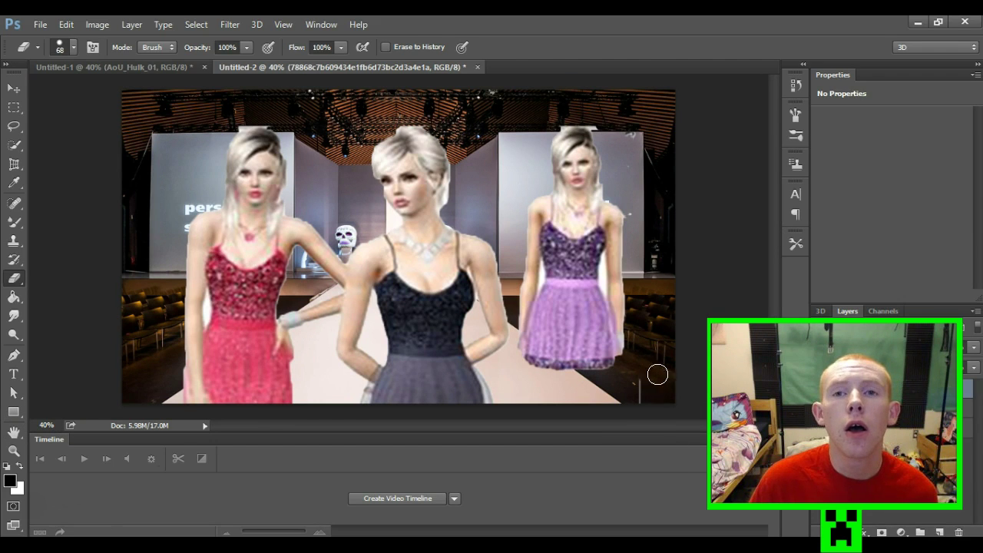
key("v")
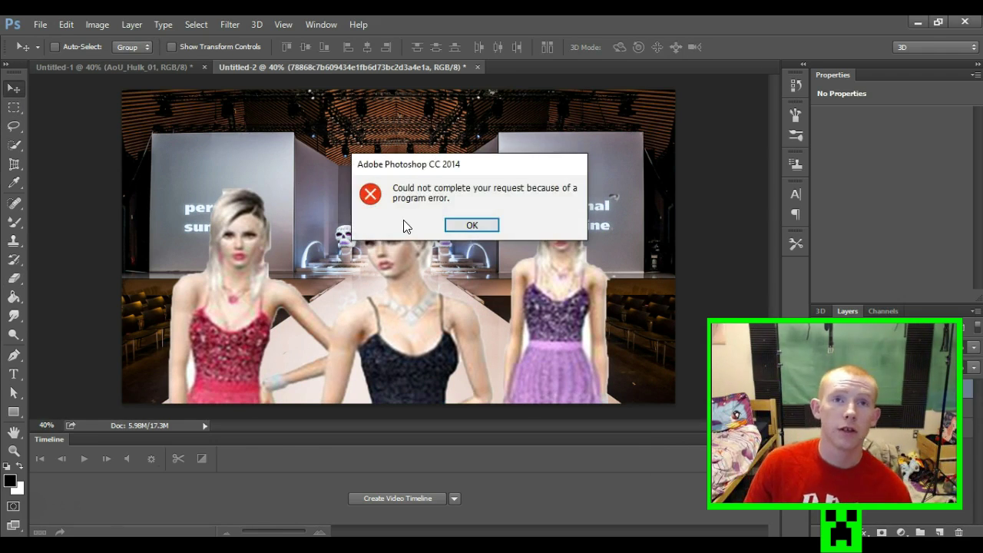
left_click(472, 225)
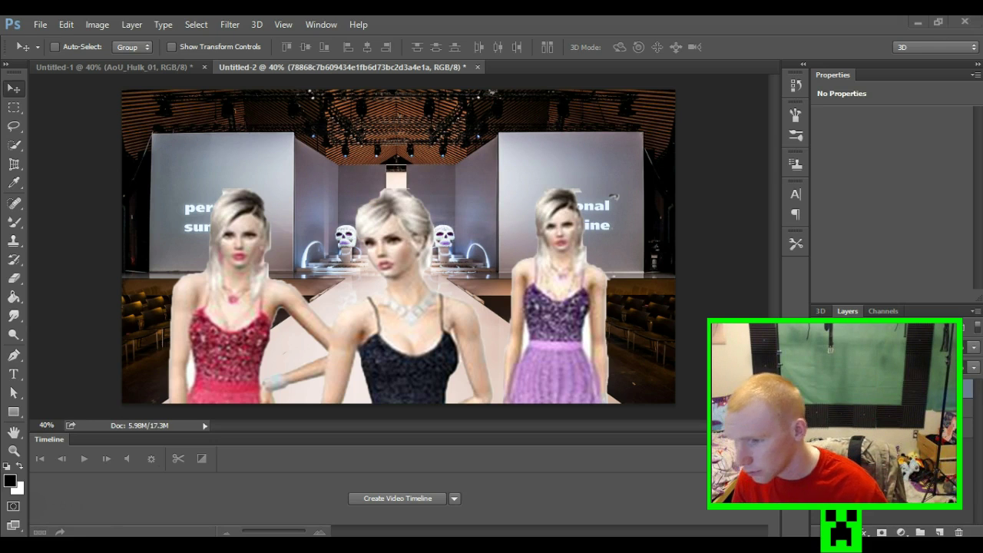
left_click(472, 225)
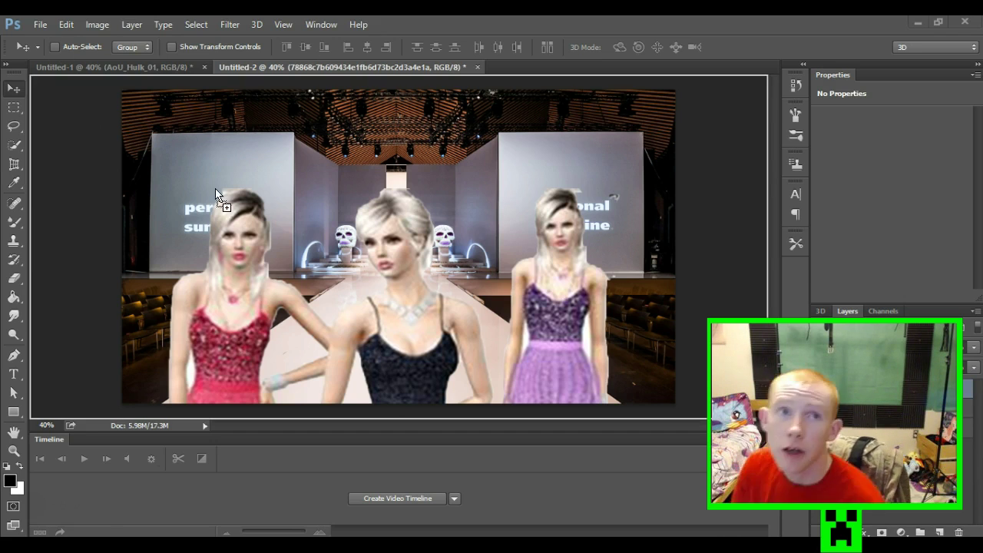
Place the red-haired man's photo, copy his selected head to its own layer, and delete the original
left_click_drag(811, 50, 398, 225)
mouse_move(504, 142)
left_mouse_down()
mouse_move(531, 93)
mouse_move(555, 114)
left_mouse_up()
left_click(13, 146)
left_click(441, 224)
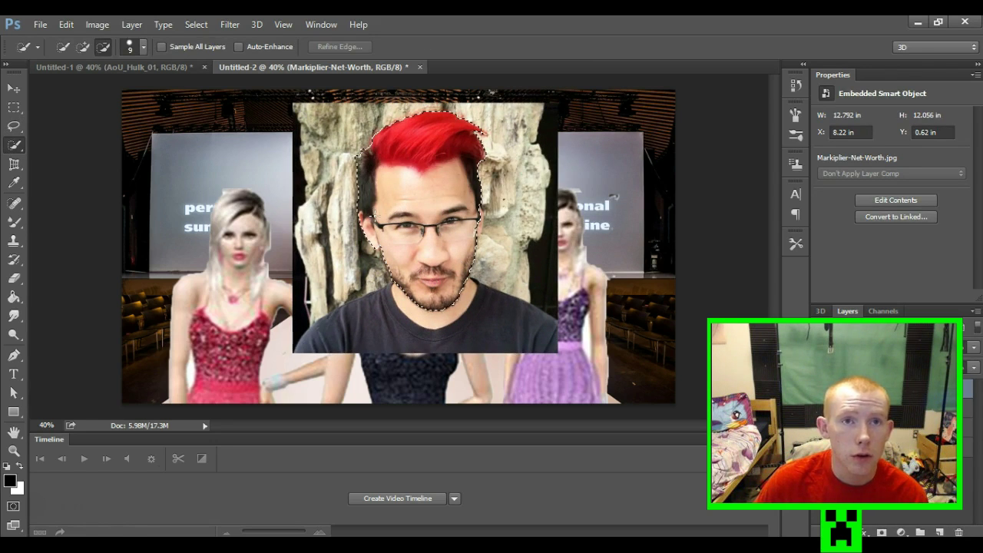
left_click_drag(485, 132, 484, 225)
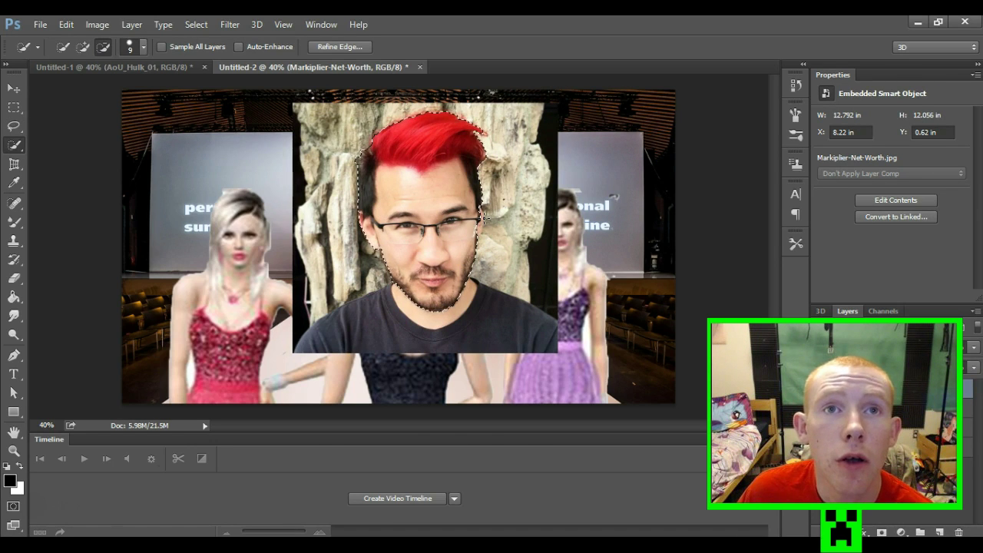
right_click(394, 219)
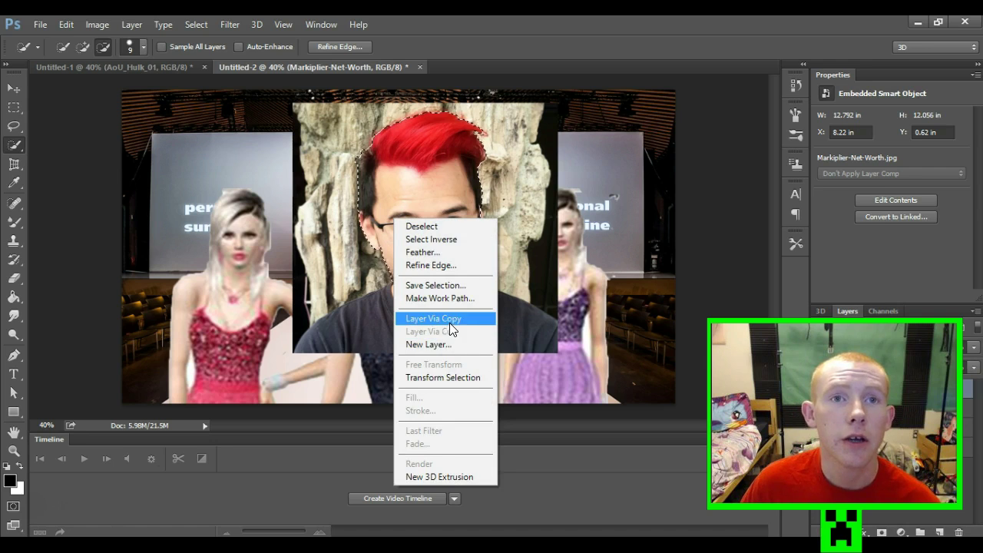
left_click(453, 319)
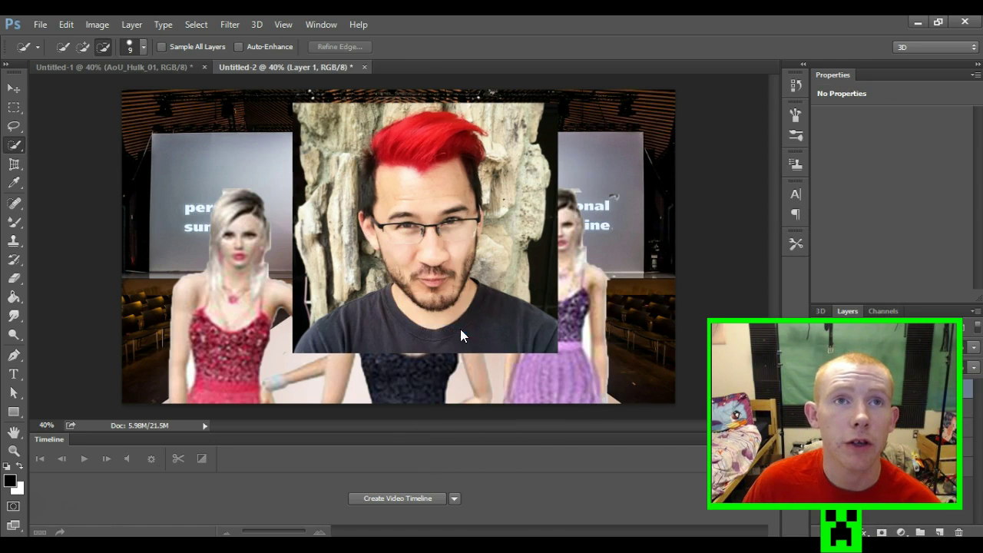
right_click(876, 359)
left_click(615, 164)
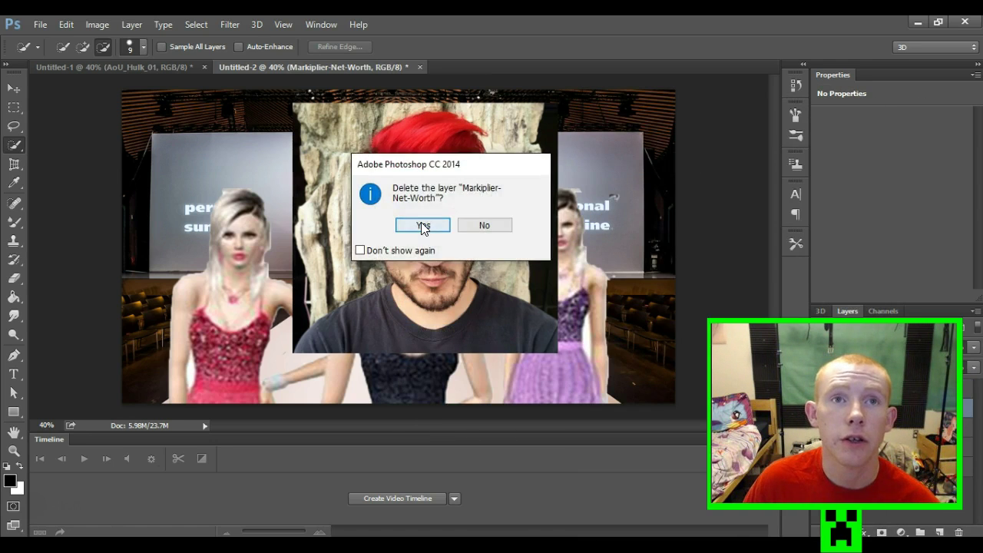
left_click(421, 226)
Shrink the cut-out head onto the middle woman in the black dress, then drag in the bearded man's portrait
left_click(40, 24)
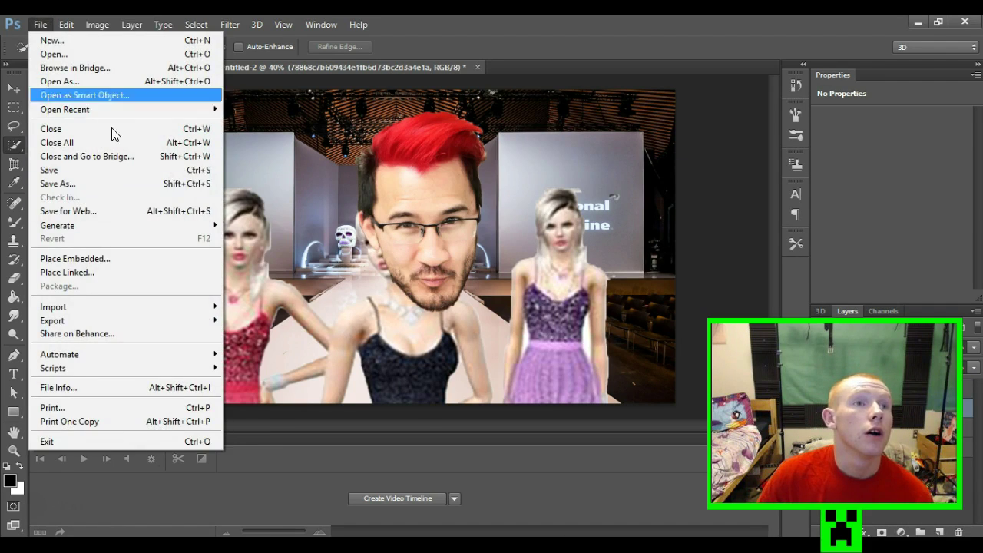
left_click(311, 339)
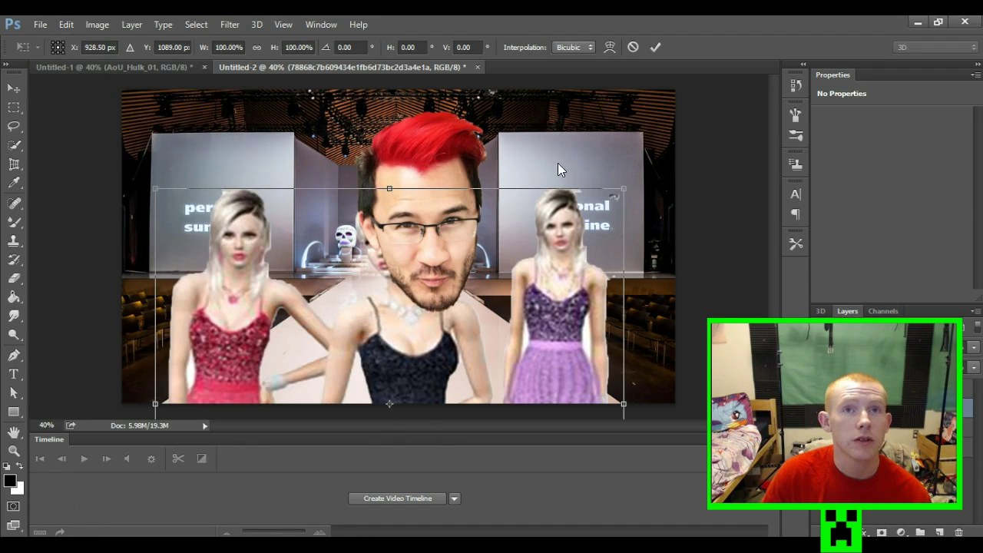
key("Return")
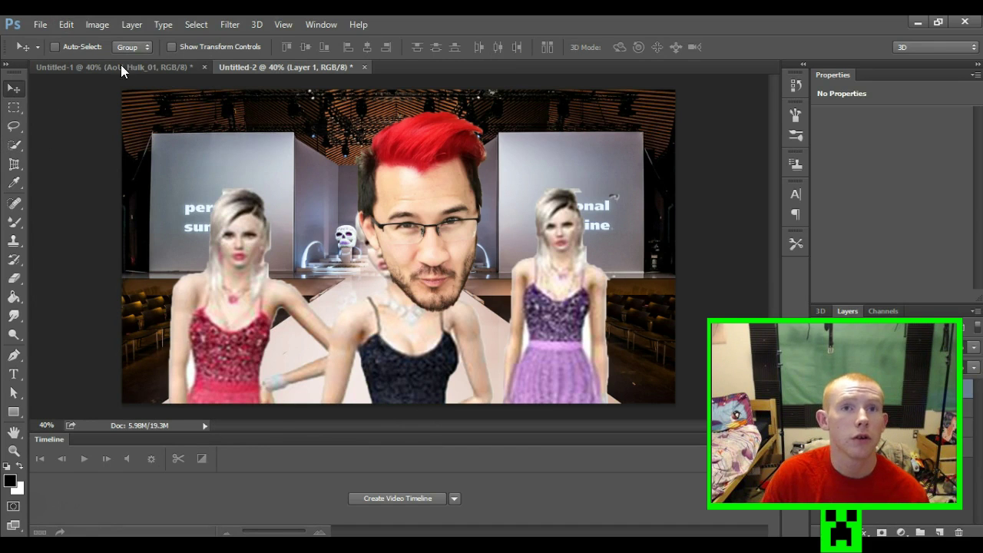
left_click(66, 24)
left_click(297, 320)
mouse_move(549, 87)
left_mouse_down()
mouse_move(451, 192)
mouse_move(452, 174)
left_mouse_up()
left_click(14, 88)
left_click(427, 224)
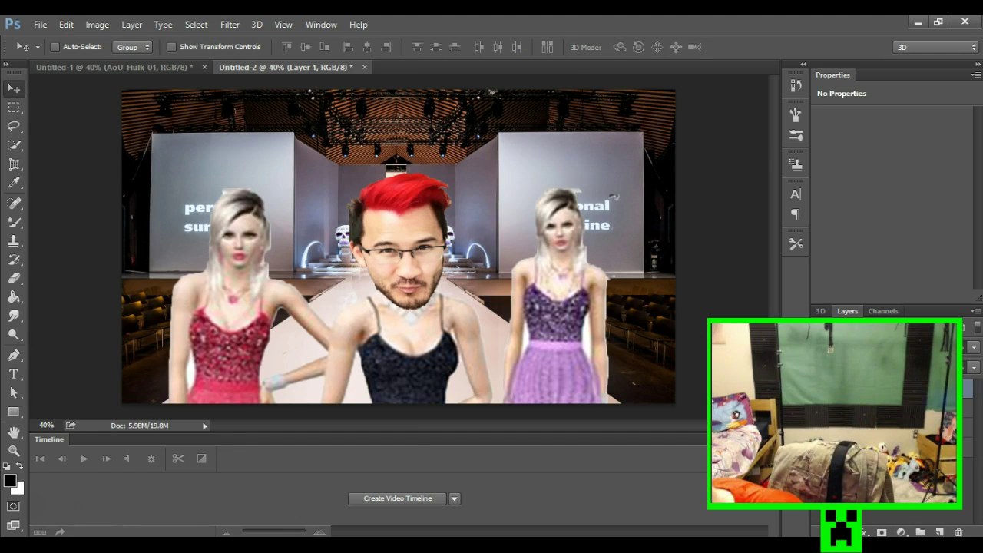
left_click_drag(614, 65, 537, 154)
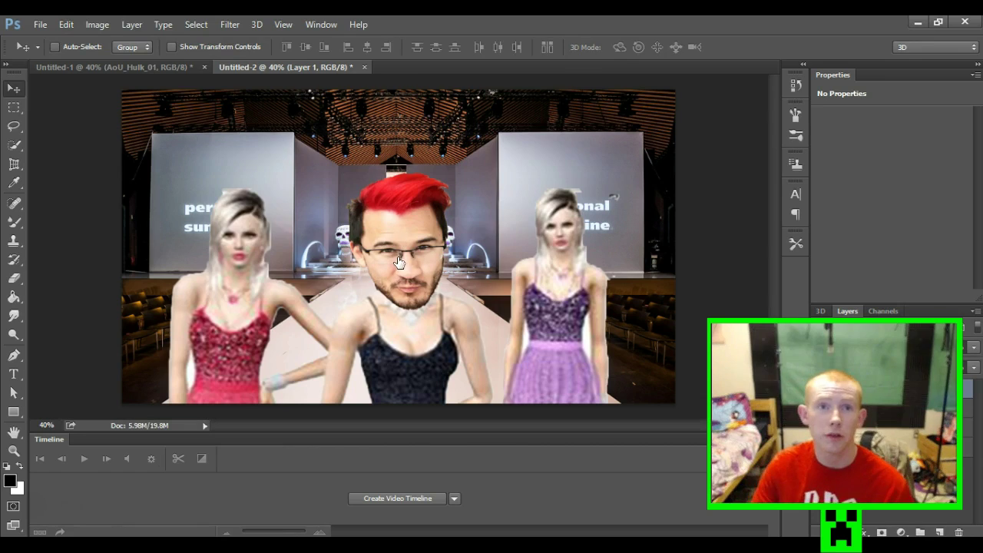
left_click(9, 148)
Place the bearded man's face photo, copy his selected head to a new layer, and delete the photo layer
left_click(433, 224)
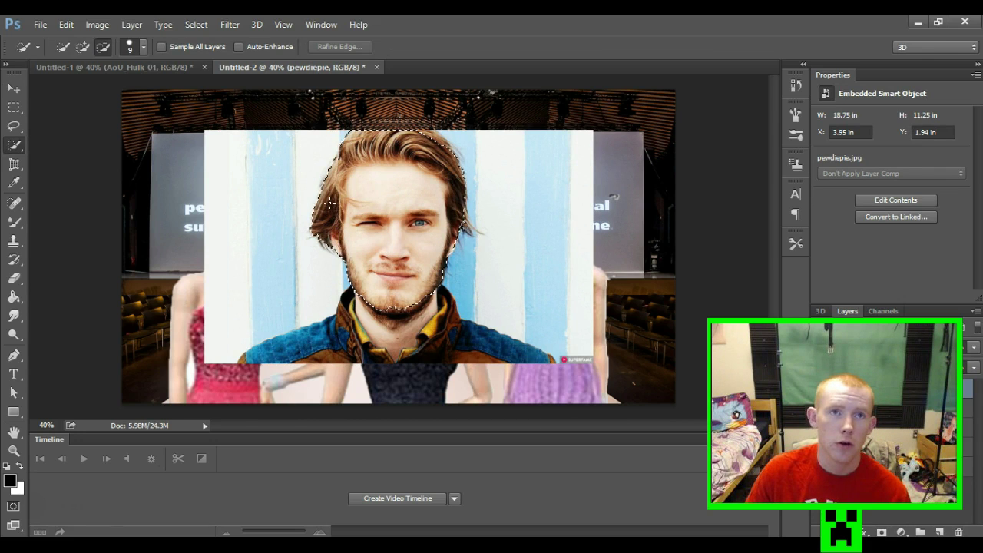
right_click(396, 198)
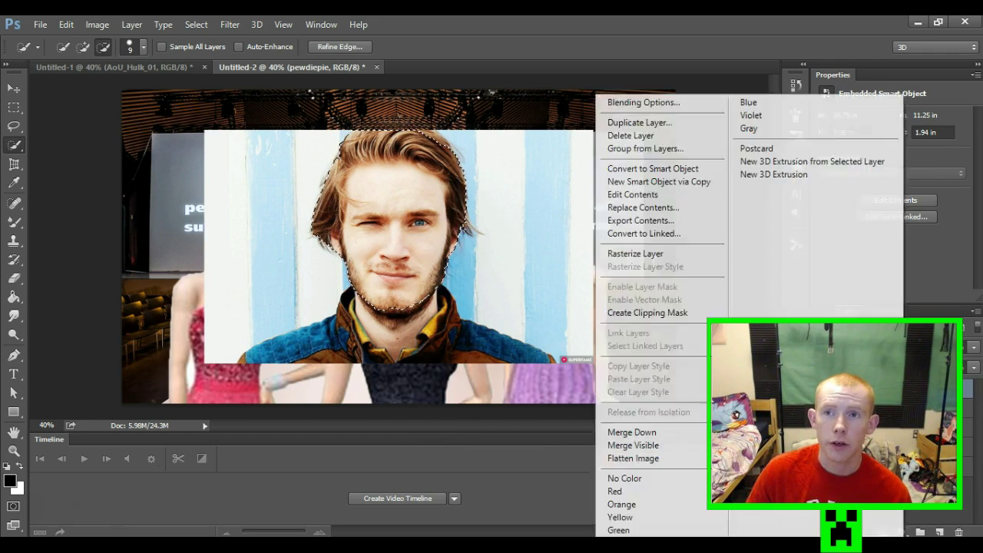
right_click(404, 255)
left_click(430, 367)
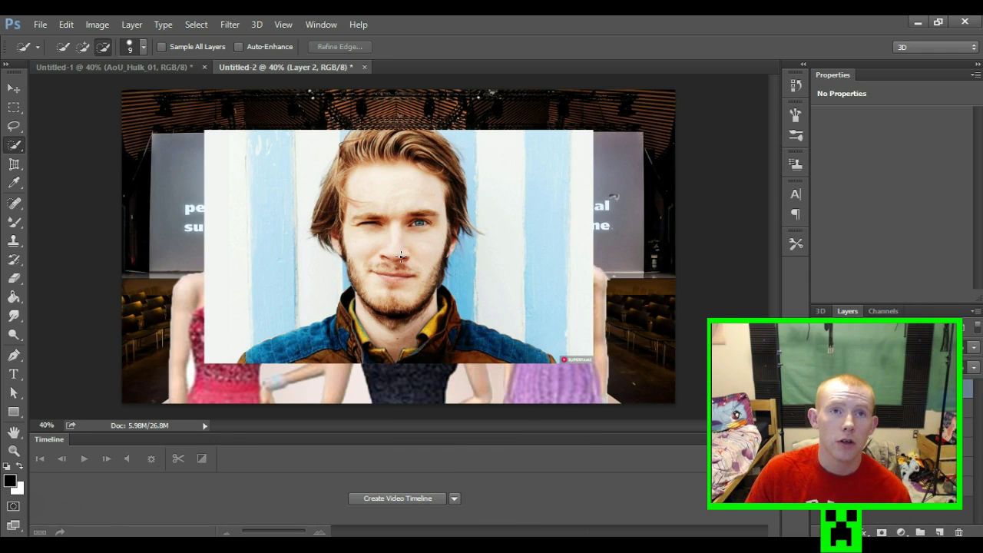
right_click(920, 384)
left_click(661, 167)
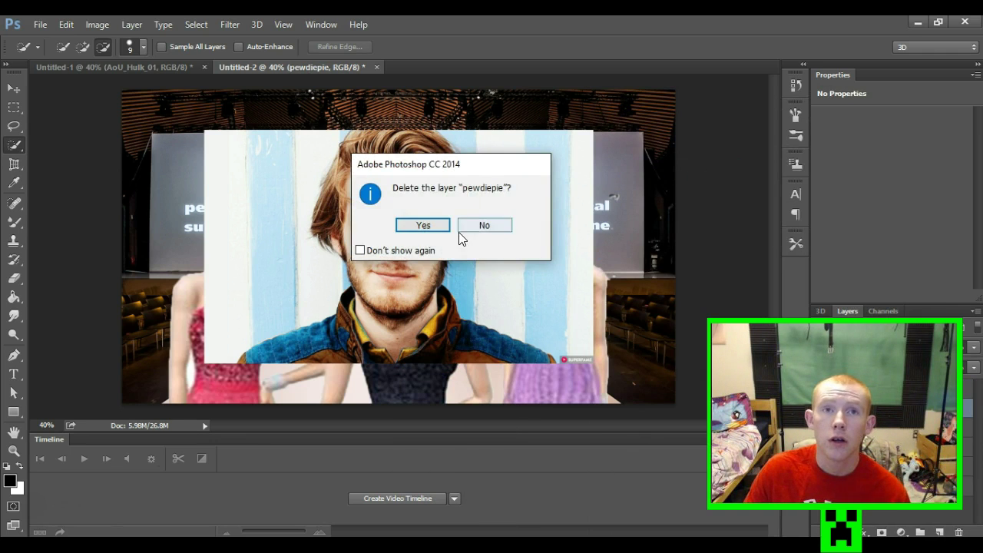
left_click(417, 224)
Shrink the winking man's cut-out head and apply the transform
left_click(66, 24)
mouse_move(112, 303)
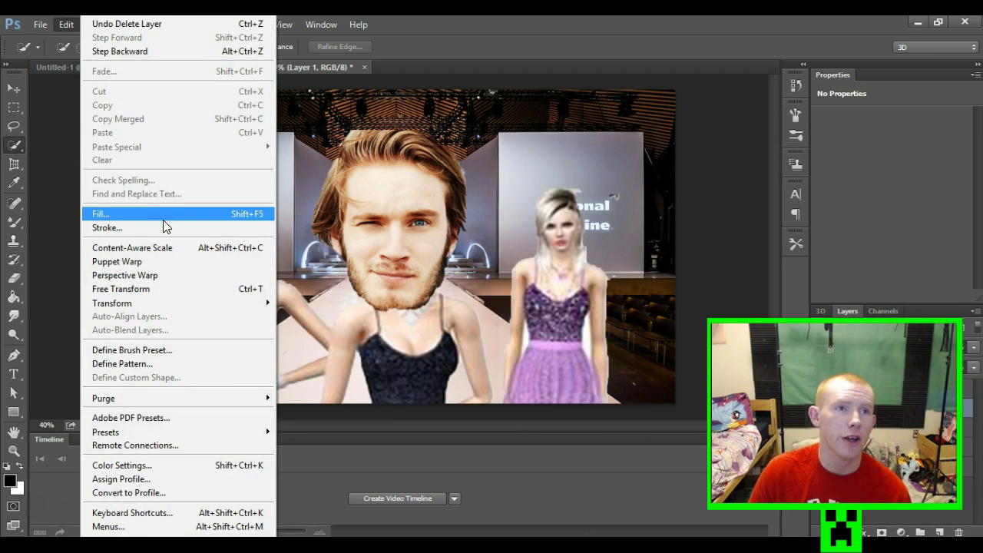
left_click(294, 322)
mouse_move(452, 157)
left_mouse_down()
mouse_move(426, 222)
mouse_move(449, 212)
left_mouse_up()
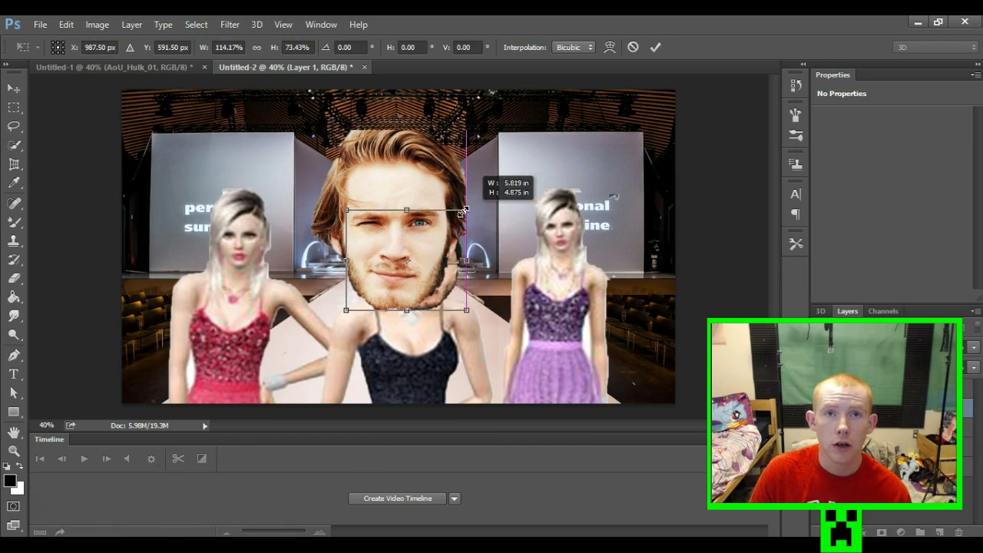
key("v")
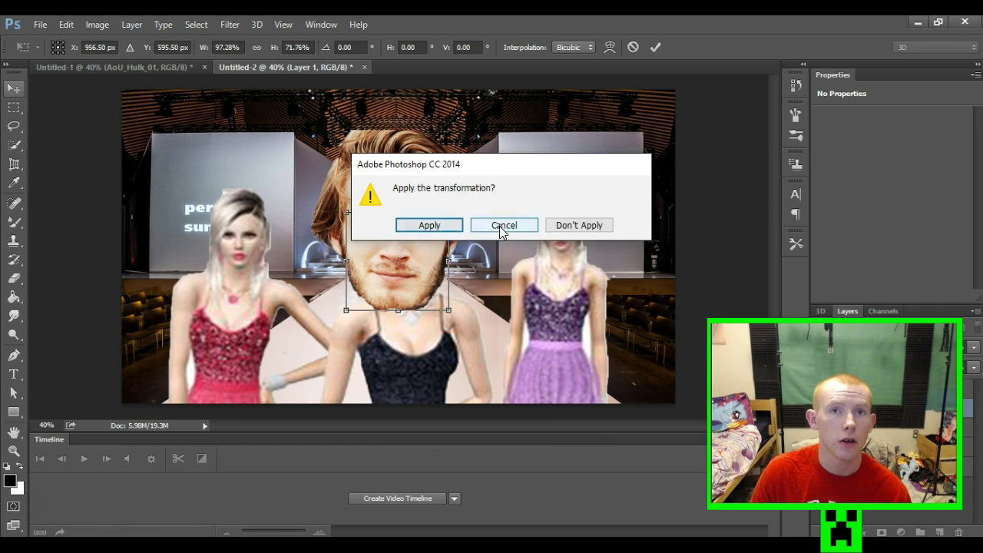
left_click(504, 225)
right_click(402, 246)
left_click(282, 140)
left_click(15, 90)
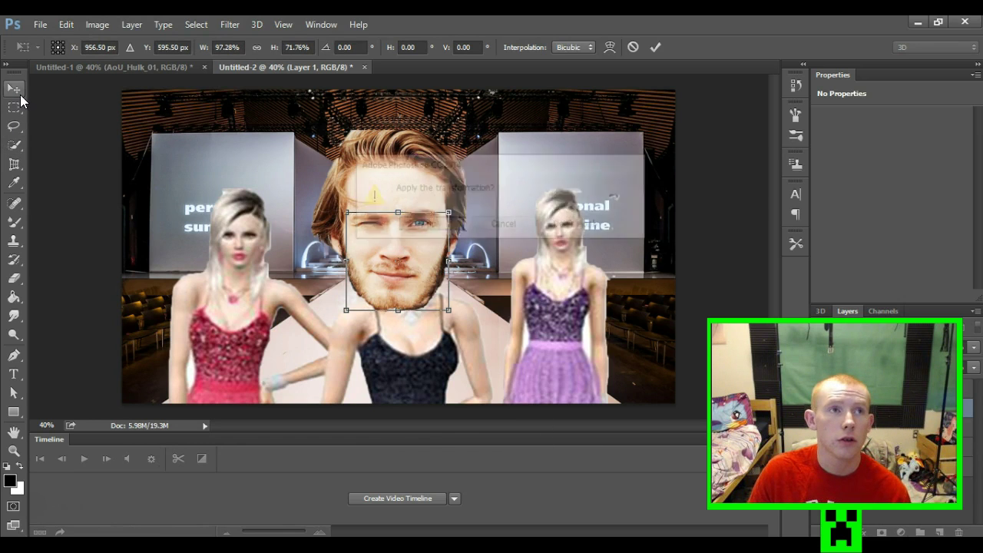
key("Return")
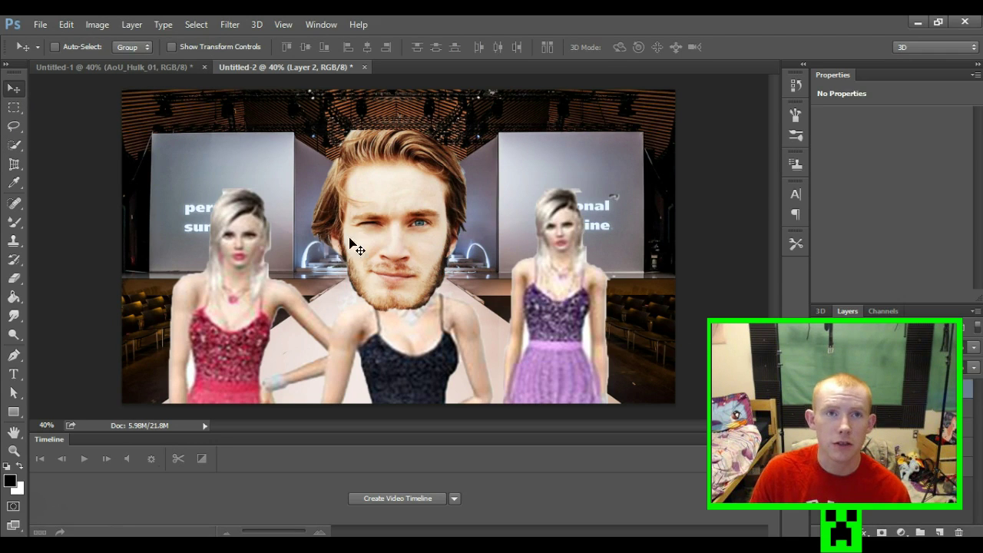
Fit the winking head onto the left pink-dressed woman's shoulders, then drop in another photo and dismiss the error
left_click_drag(350, 242, 229, 223)
left_click(40, 23)
mouse_move(112, 302)
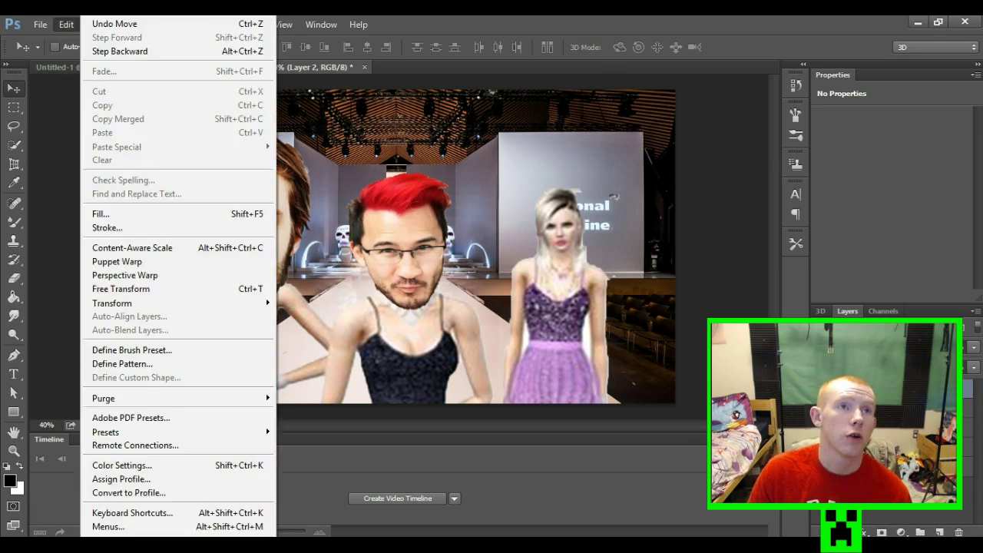
left_click(307, 323)
left_click_drag(310, 132, 274, 189)
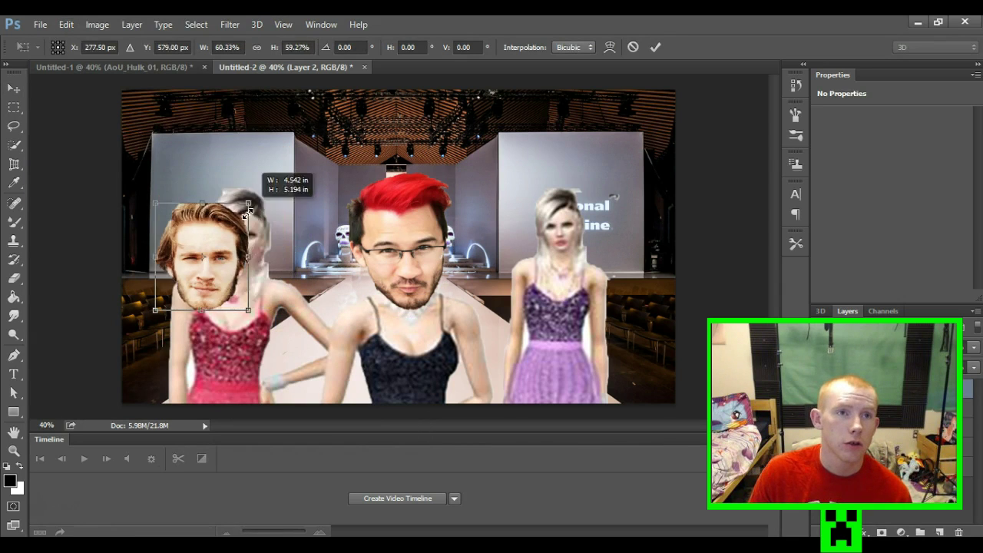
left_click_drag(201, 231, 214, 228)
left_click_drag(232, 272, 238, 279)
key("v")
left_click(423, 225)
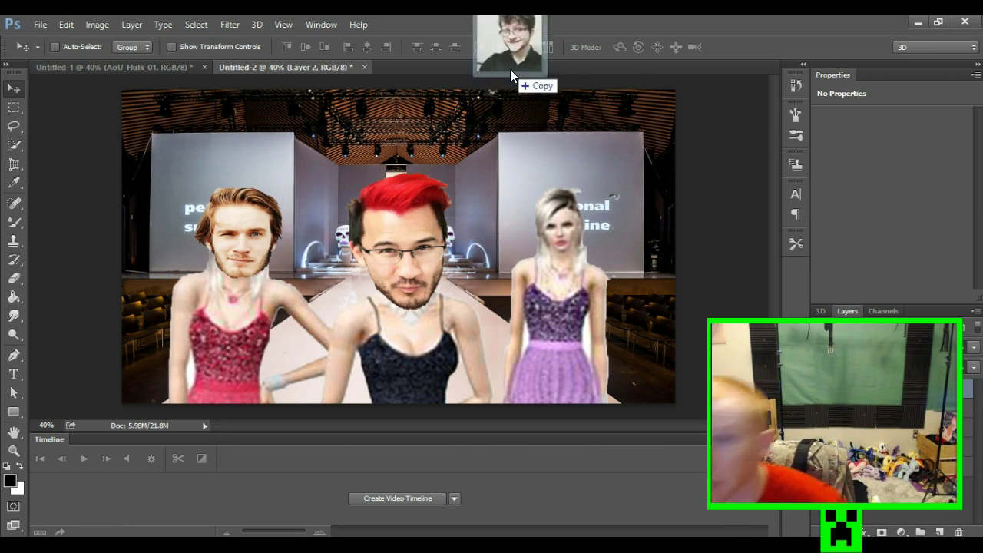
left_click_drag(518, 82, 397, 283)
left_click(470, 225)
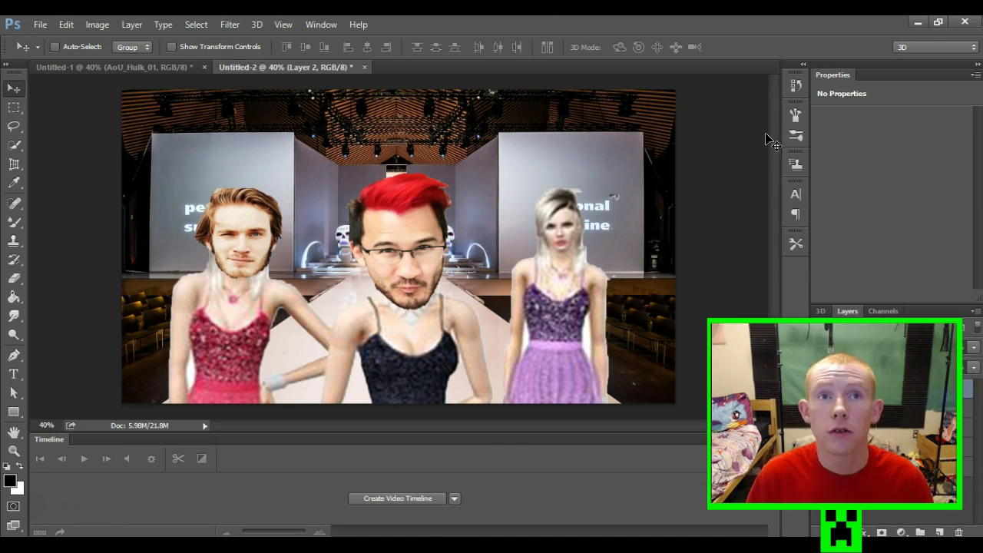
Place the turtle photo enlarged over the canvas, select the man's face, and rasterize the layer
mouse_move(518, 81)
left_mouse_down()
mouse_move(444, 200)
mouse_move(649, 117)
left_mouse_up()
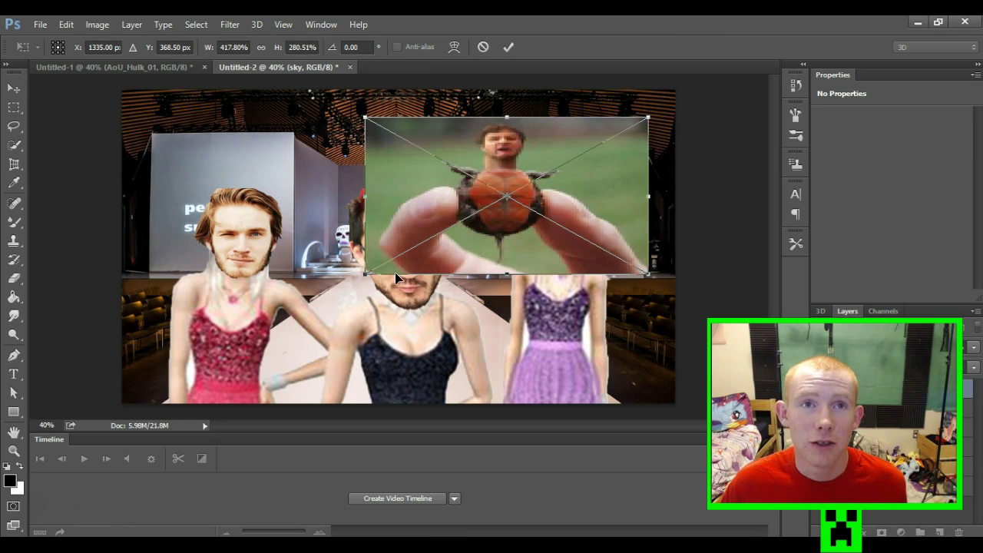
left_click_drag(364, 274, 231, 397)
left_click(13, 98)
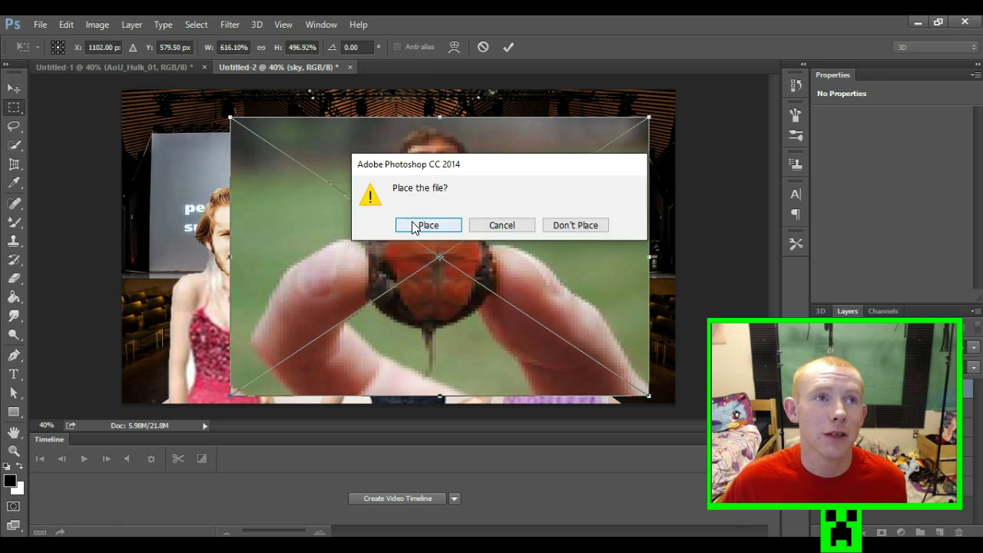
left_click(412, 223)
left_click(21, 147)
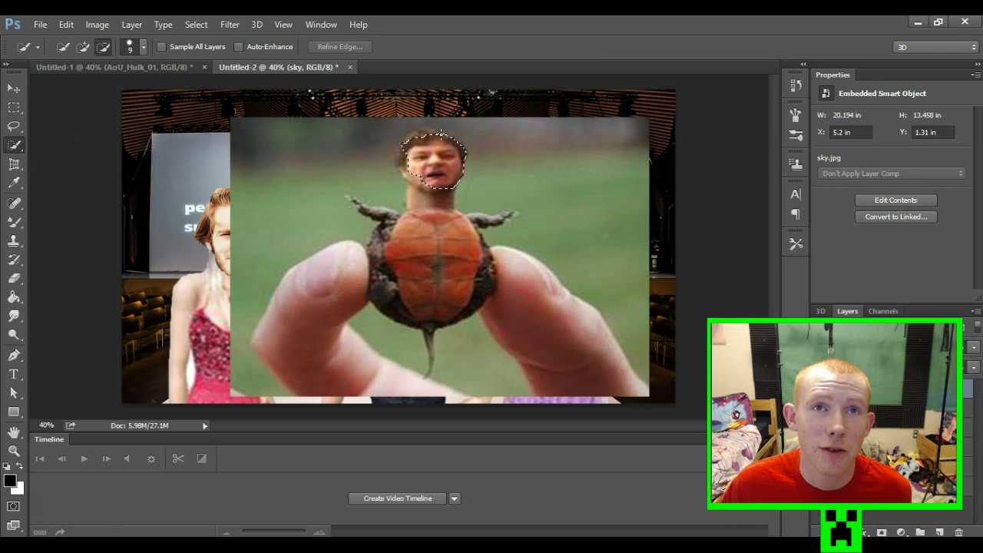
right_click(435, 167)
right_click(746, 299)
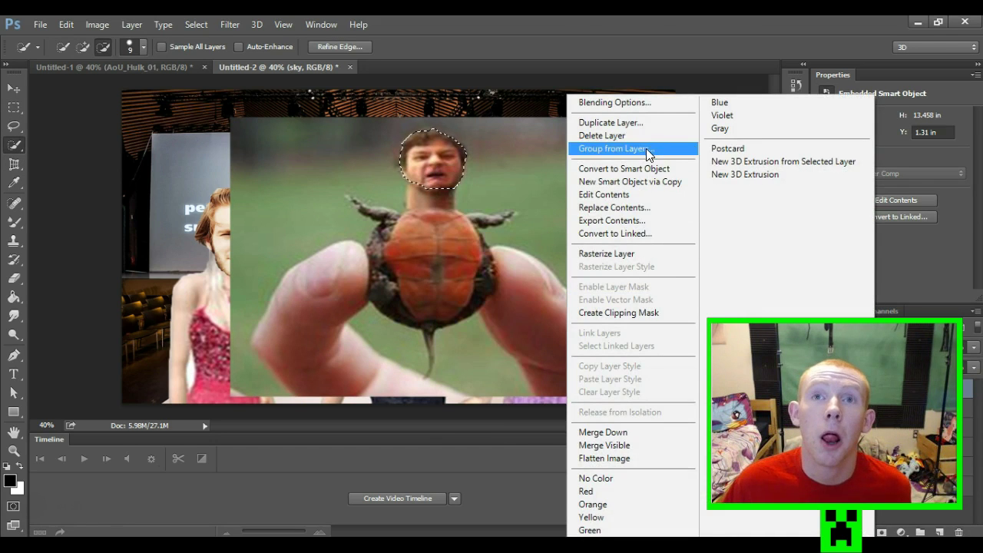
left_click(606, 254)
Copy the face to its own layer, delete the sky layer, and move the face onto the purple-dressed right figure
right_click(439, 174)
left_click(491, 286)
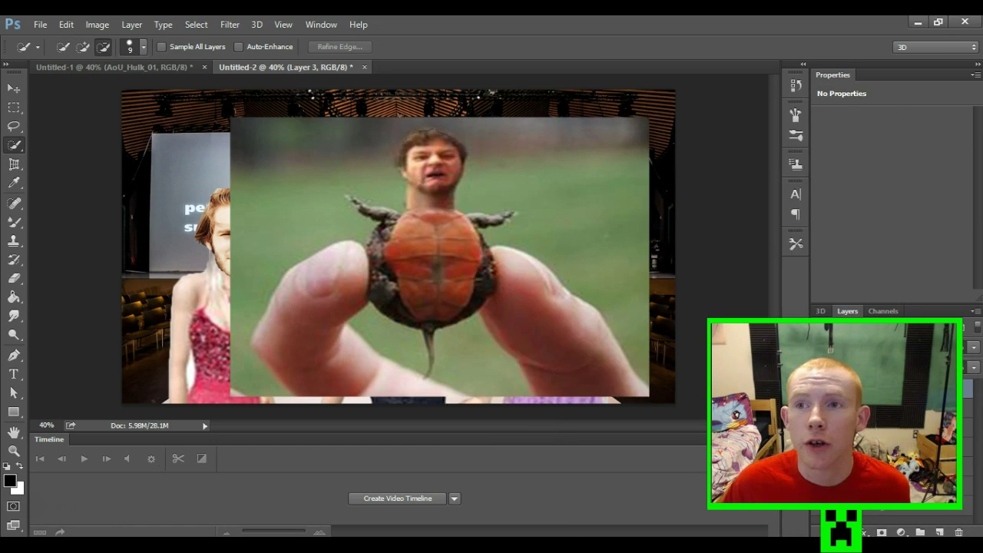
right_click(881, 369)
left_click(626, 168)
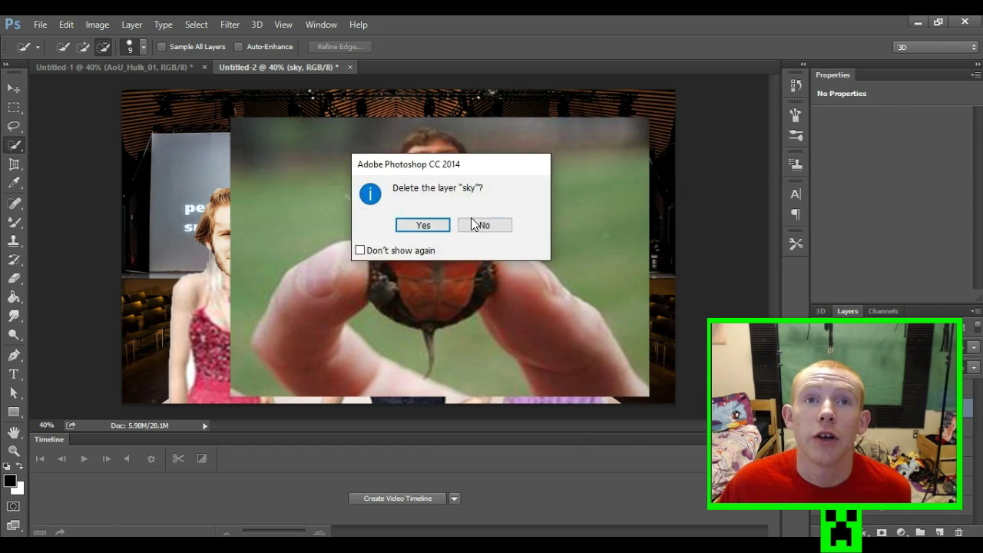
left_click(412, 223)
left_click(66, 24)
mouse_move(112, 303)
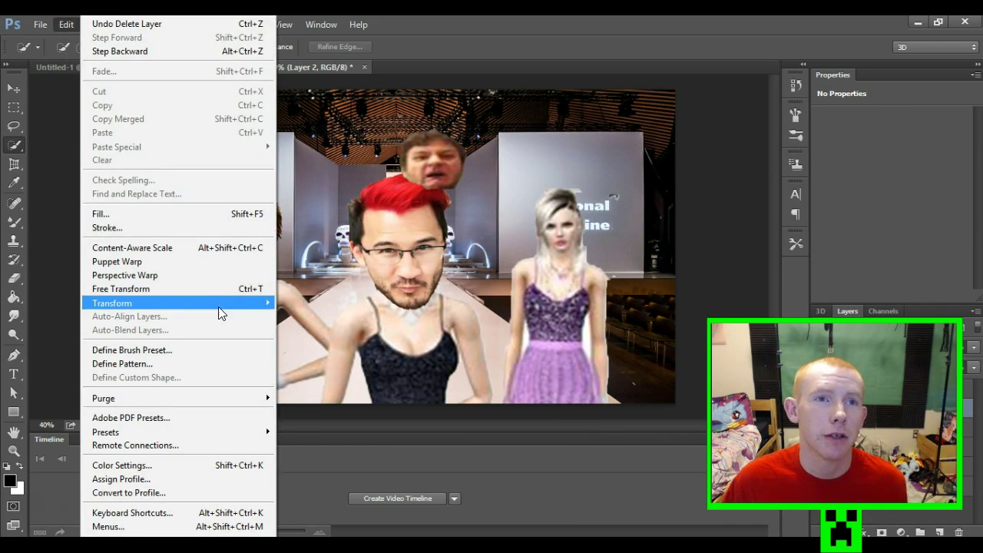
left_click(330, 321)
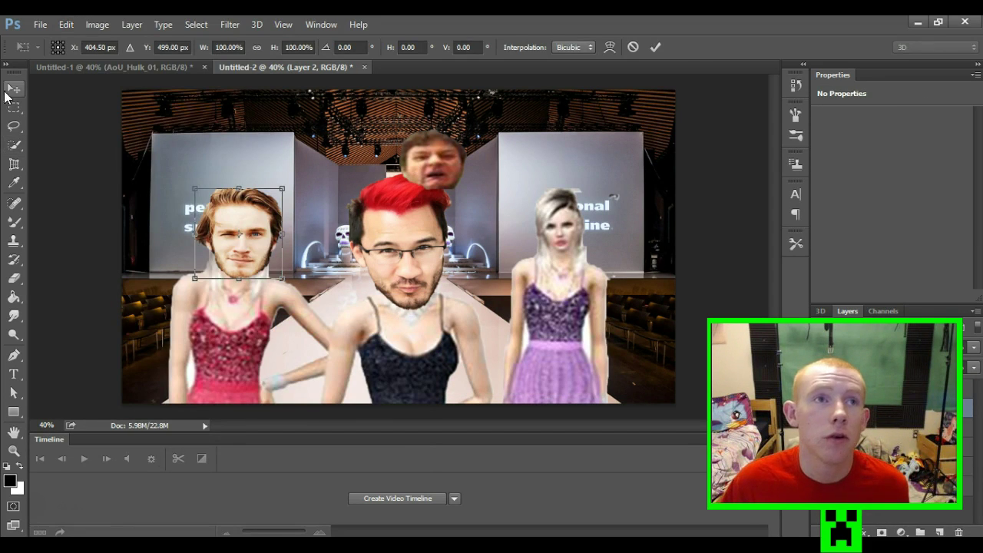
key("Return")
mouse_move(409, 165)
left_mouse_down()
mouse_move(559, 247)
mouse_move(568, 232)
left_mouse_up()
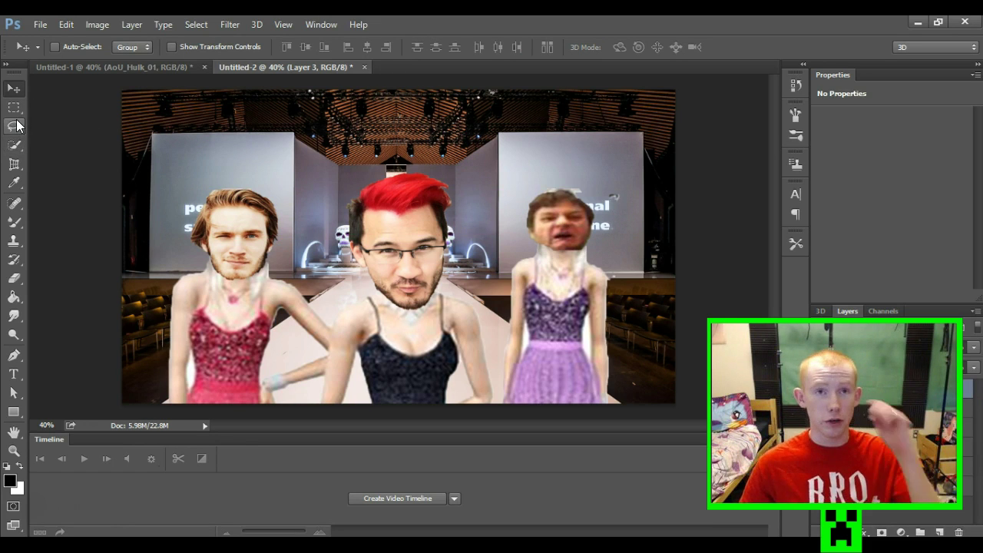
Create Untitled-3, a white 1920 × 1089 pixel canvas at 72 ppi
left_click(41, 30)
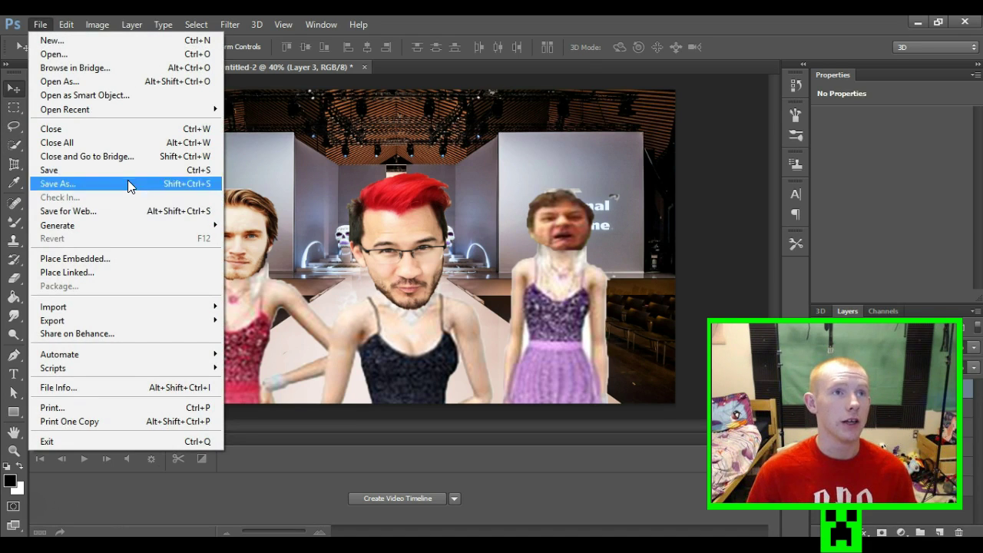
left_click(61, 41)
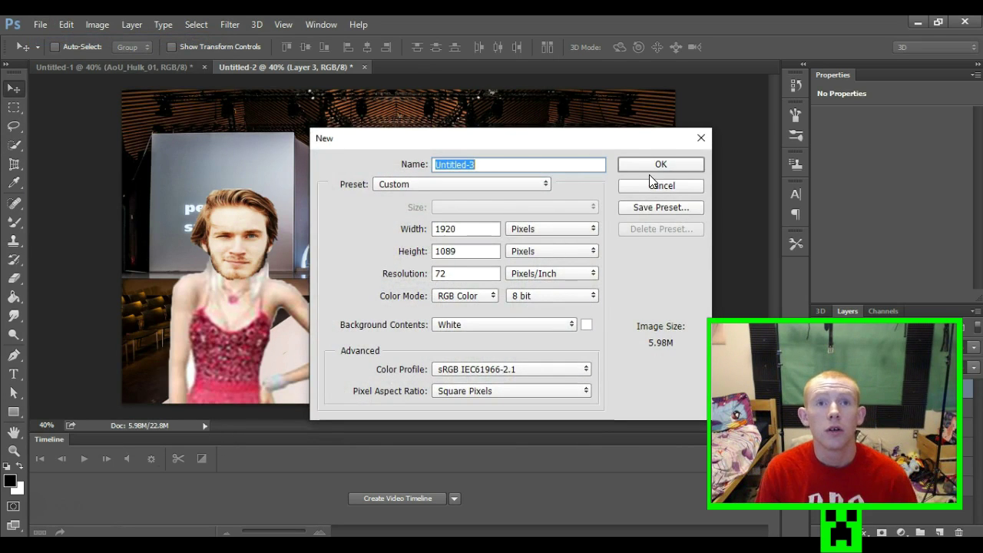
left_click(663, 166)
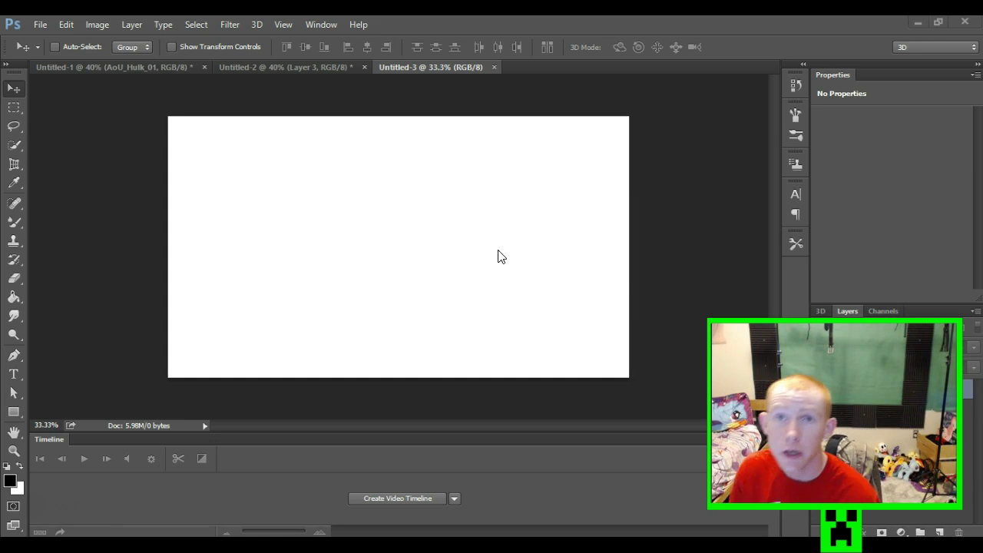
Stretch zombies.jpg by its corner handles to cover the whole Untitled-3 canvas and place it
key("ctrl+alt+t")
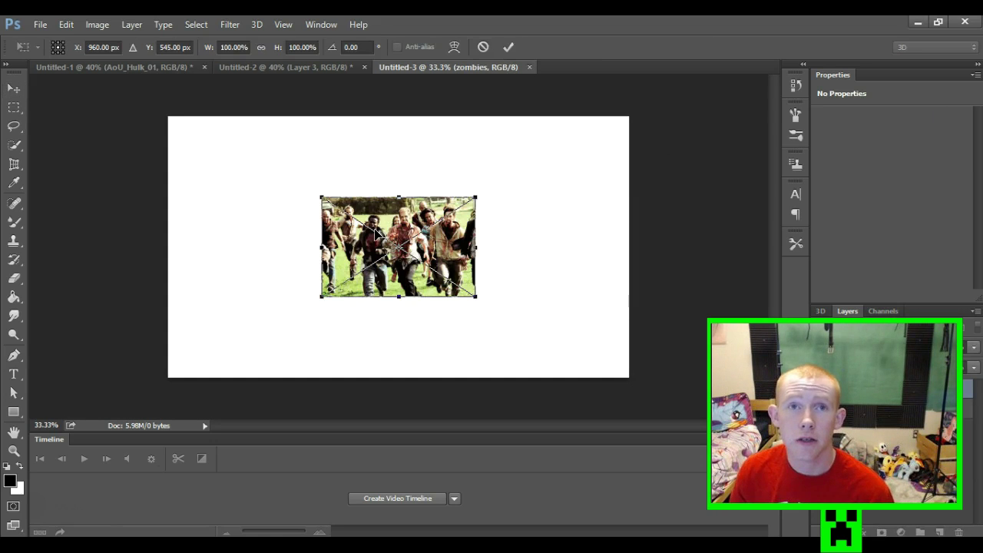
mouse_move(477, 198)
left_mouse_down()
mouse_move(558, 167)
mouse_move(631, 118)
left_mouse_up()
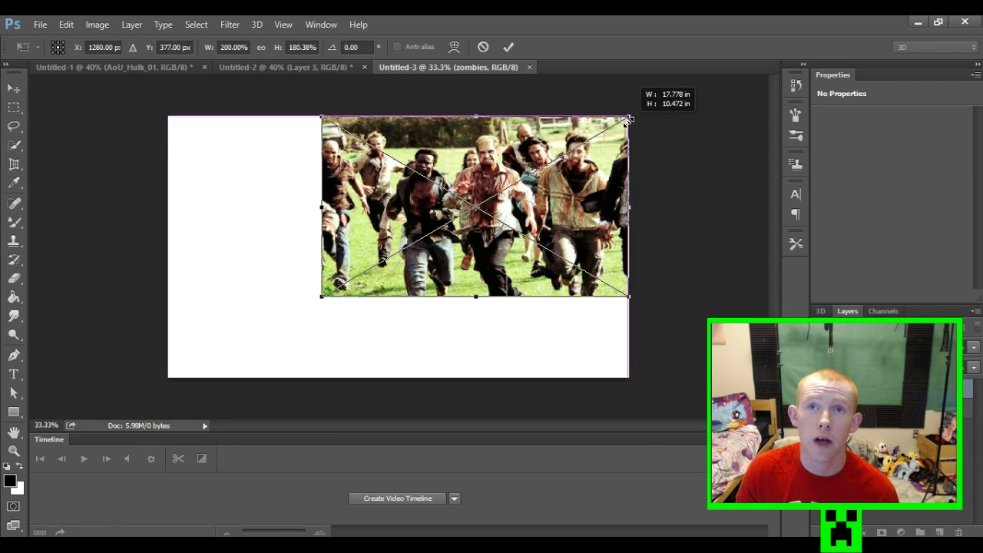
left_click_drag(322, 297, 168, 377)
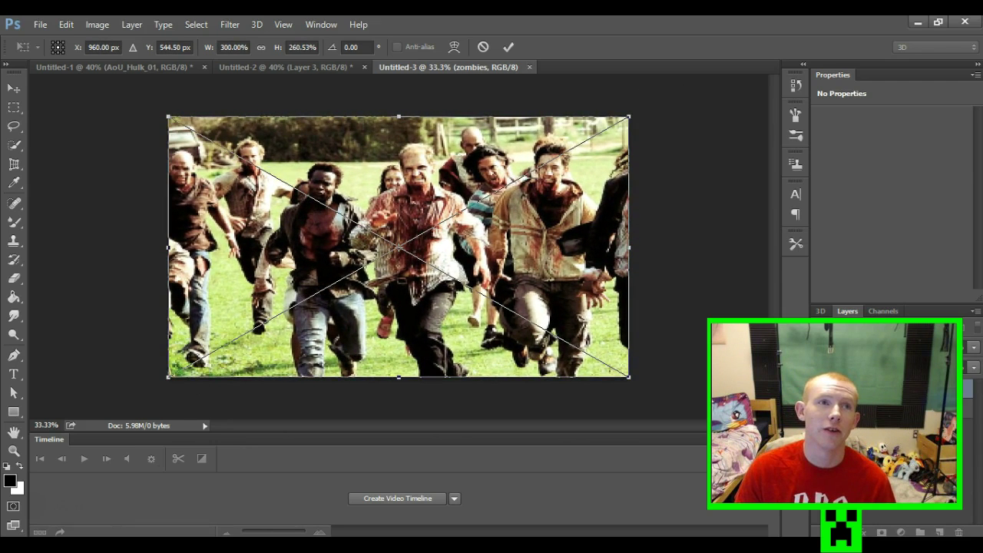
left_click(7, 90)
left_click(430, 224)
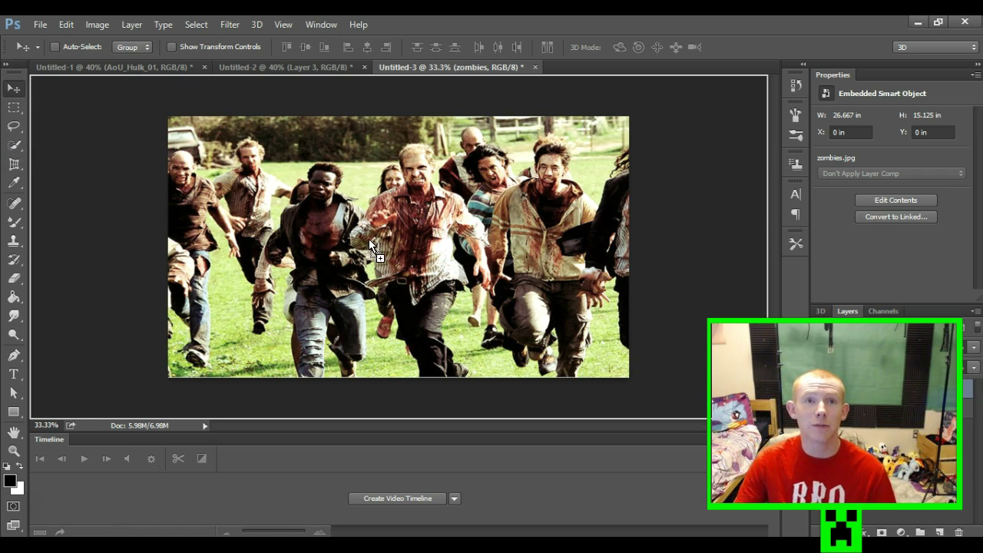
Place the laughing red-haired man's photo, enlarged, over the zombie scene
left_click_drag(369, 239, 368, 239)
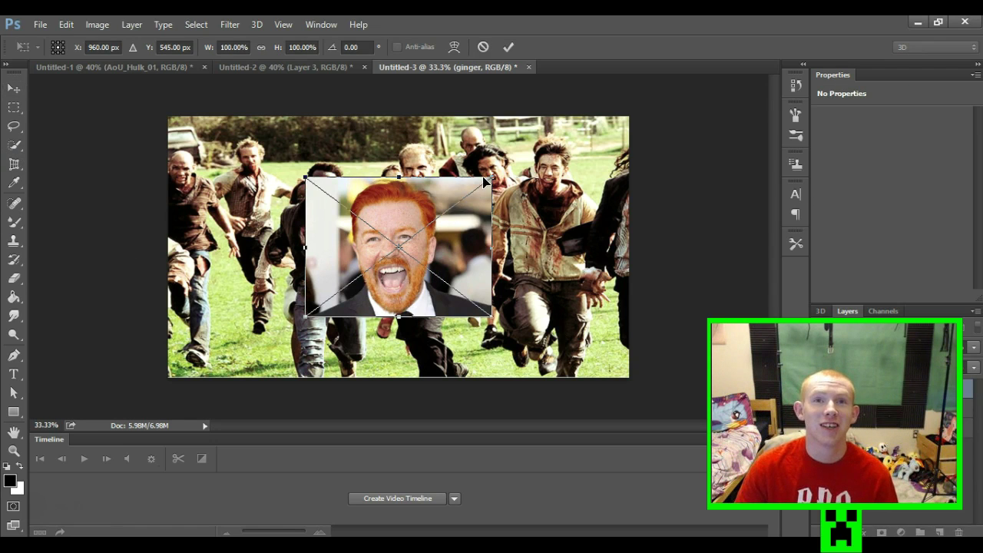
mouse_move(484, 180)
left_mouse_down()
mouse_move(525, 137)
mouse_move(557, 124)
left_mouse_up()
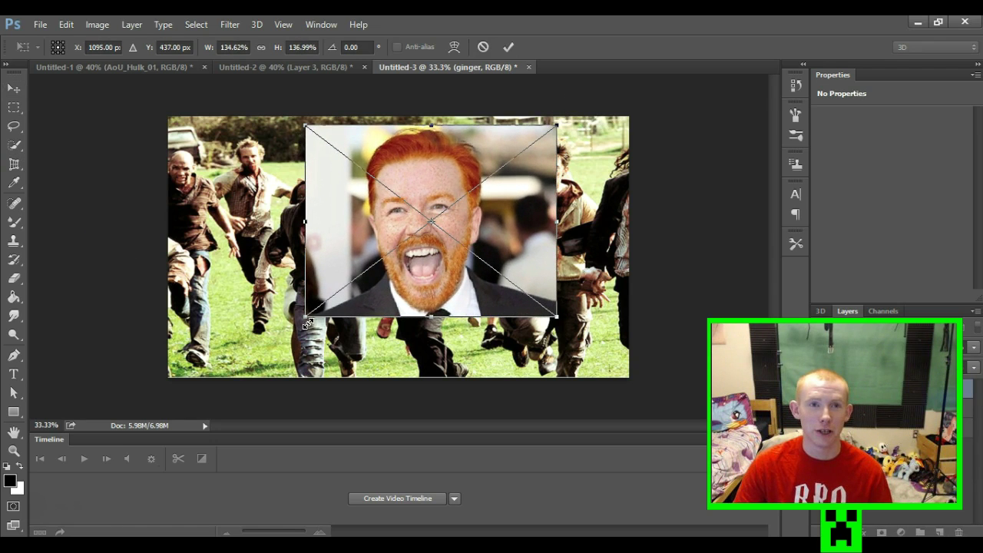
left_click_drag(306, 315, 233, 371)
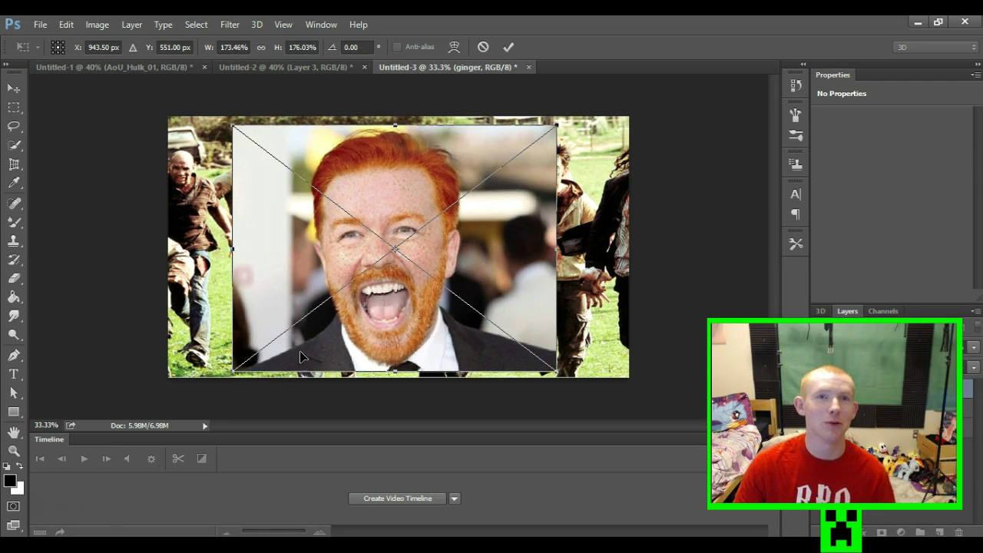
left_click(13, 110)
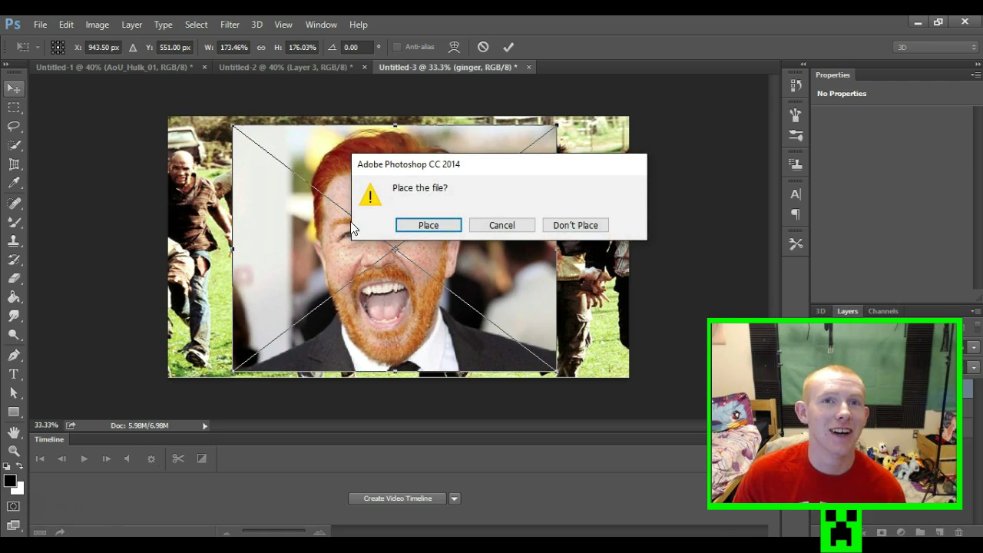
left_click(435, 220)
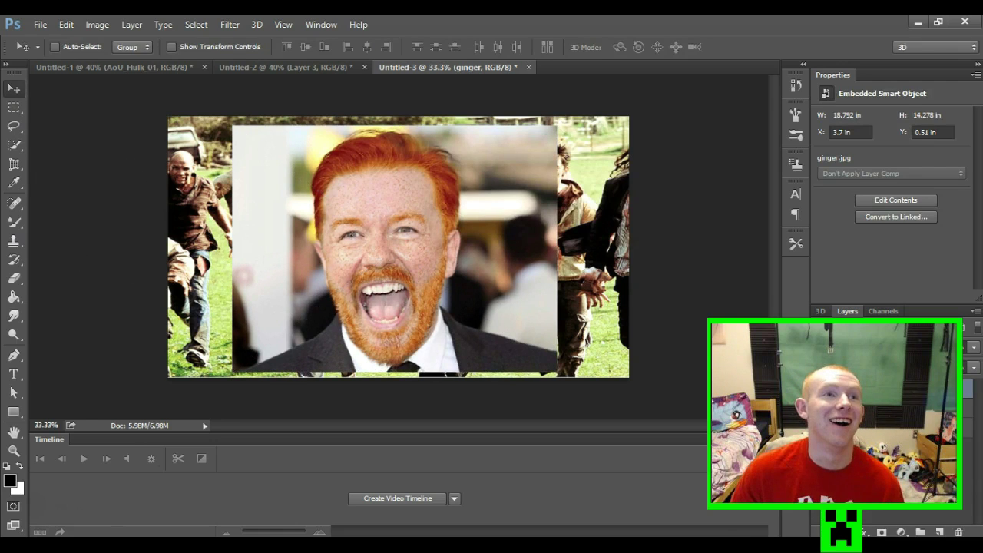
Select the man's hair and face, rasterize the photo, and cut the face onto its own layer
left_click(15, 147)
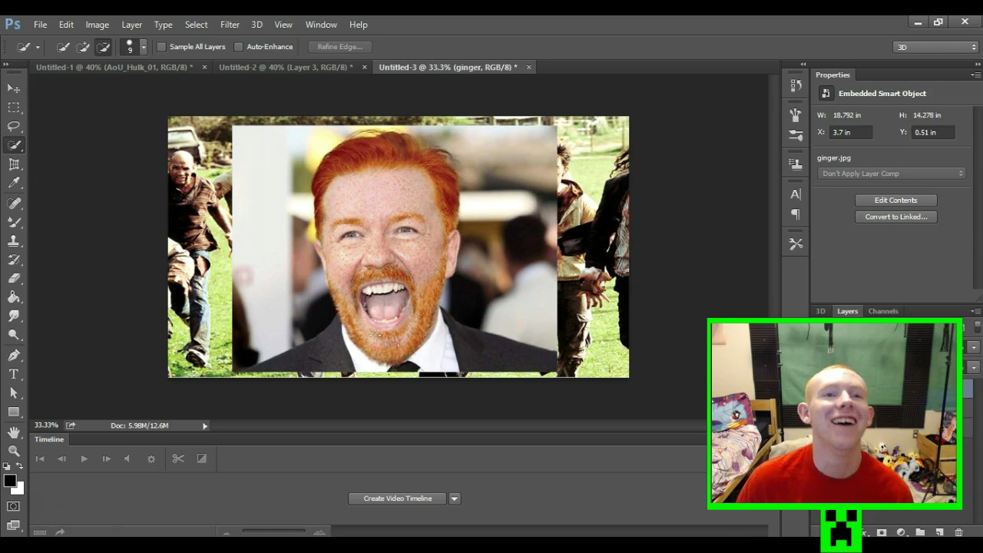
left_click(83, 46)
mouse_move(369, 171)
left_mouse_down()
mouse_move(354, 220)
mouse_move(379, 303)
mouse_move(399, 307)
left_mouse_up()
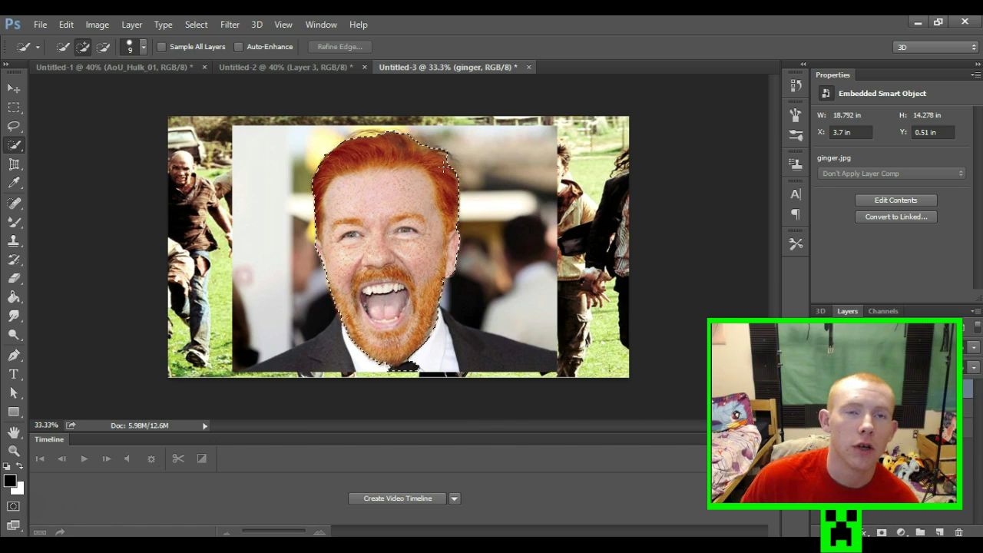
right_click(403, 197)
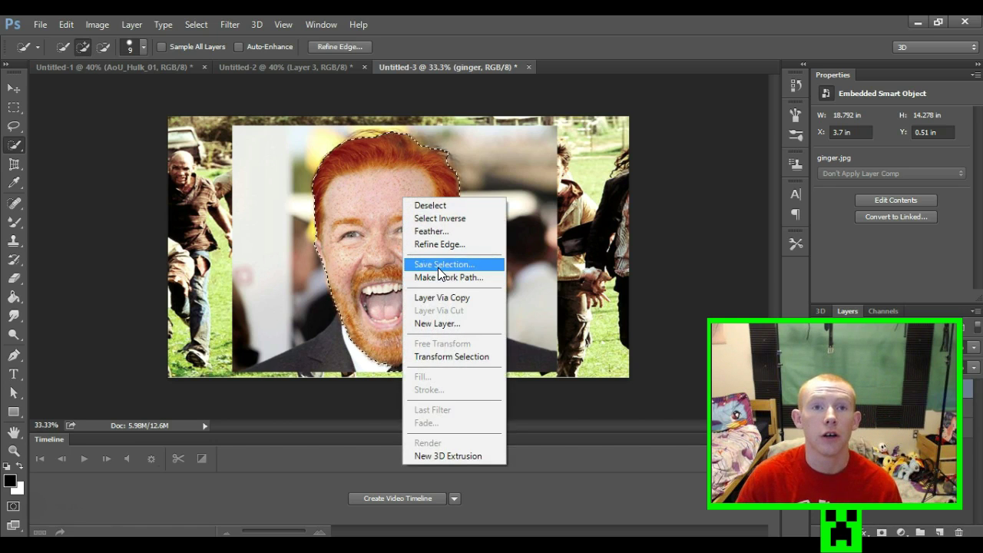
right_click(884, 338)
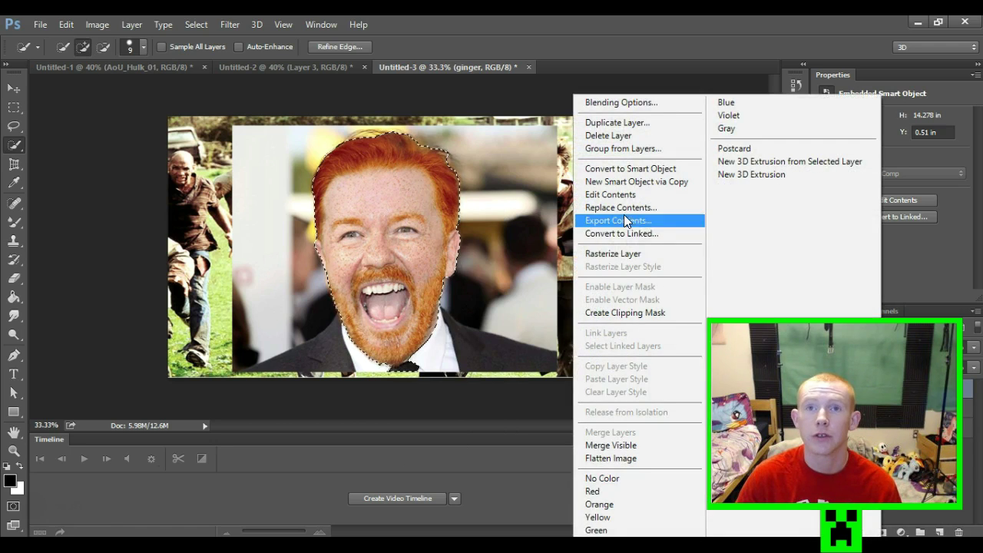
left_click(625, 255)
right_click(349, 260)
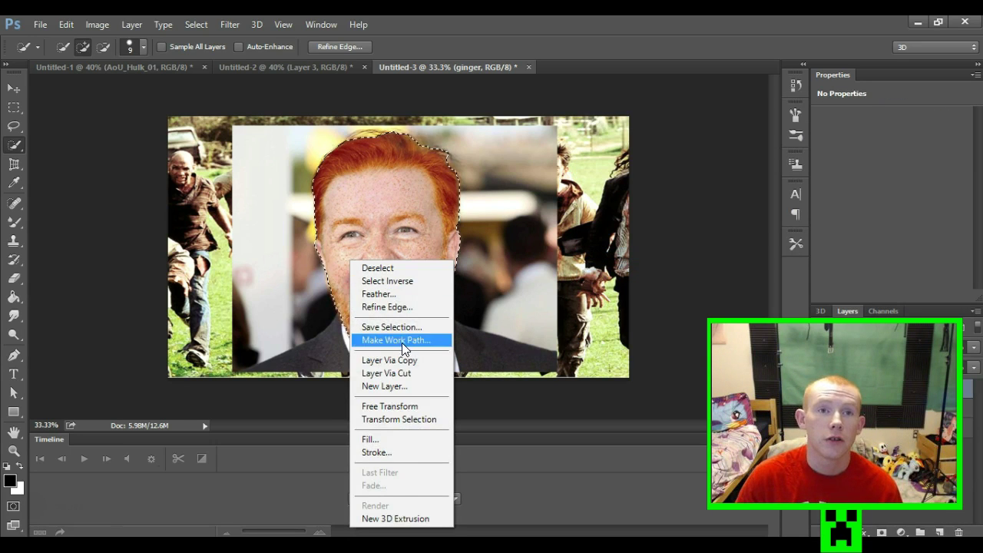
left_click(409, 373)
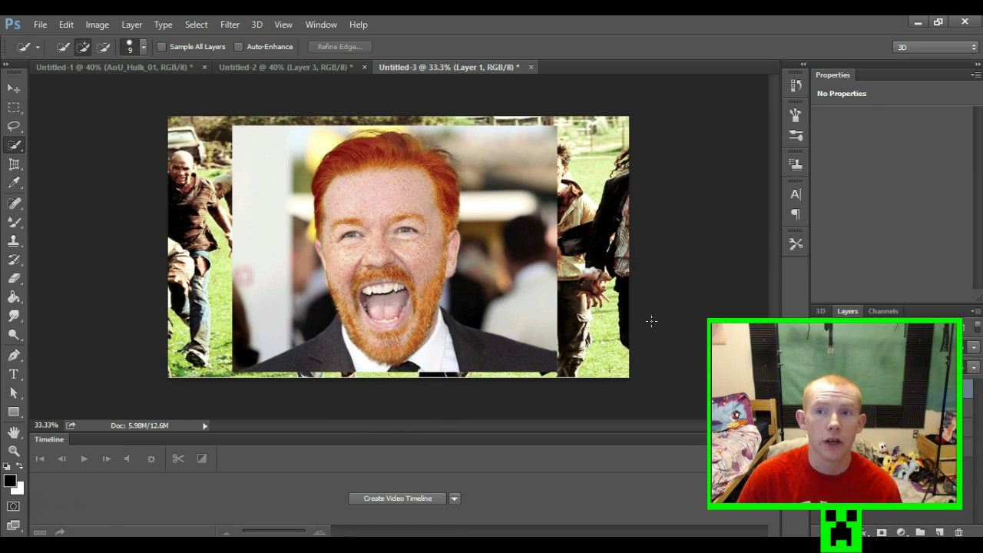
Delete the leftover ginger photo layer, keeping only the cut-out face layer
right_click(876, 338)
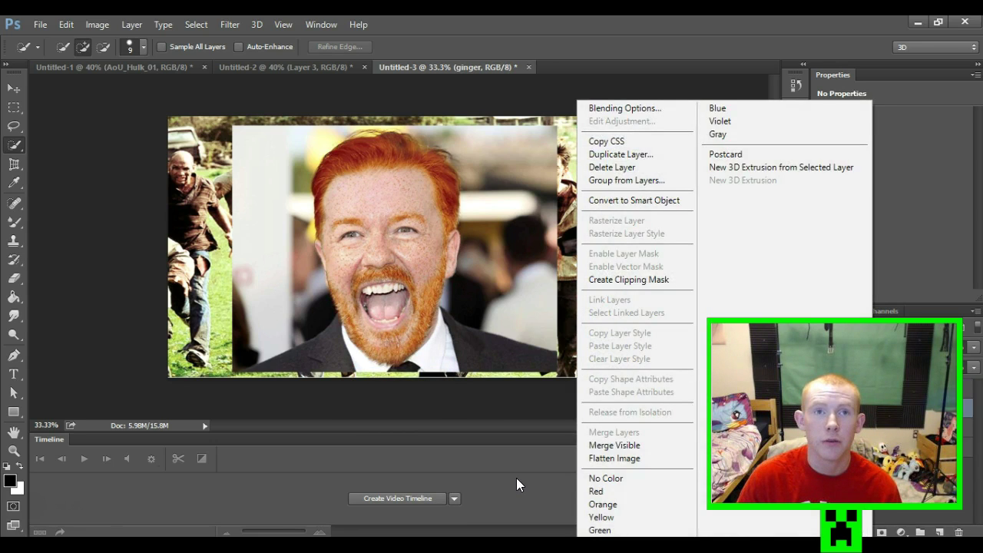
left_click(516, 477)
right_click(876, 338)
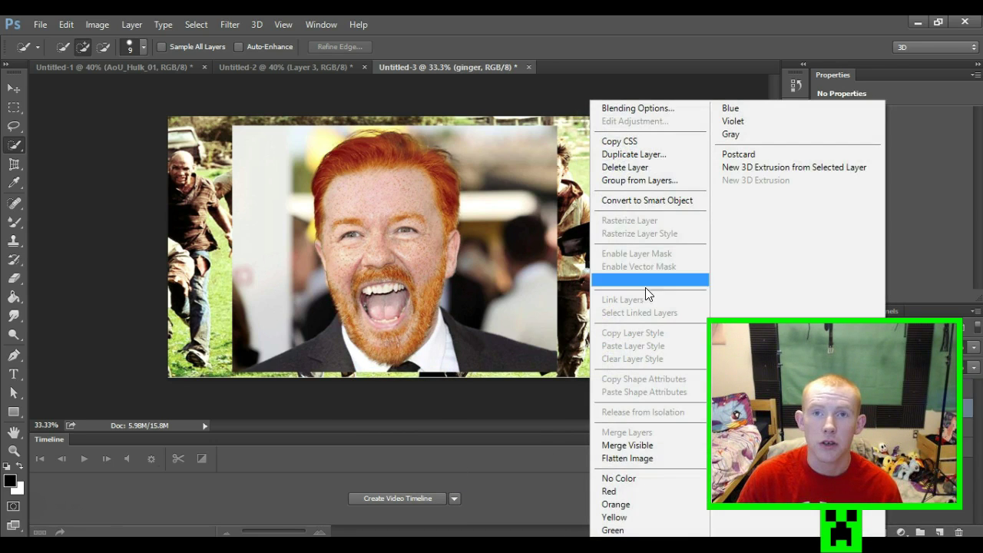
left_click(643, 167)
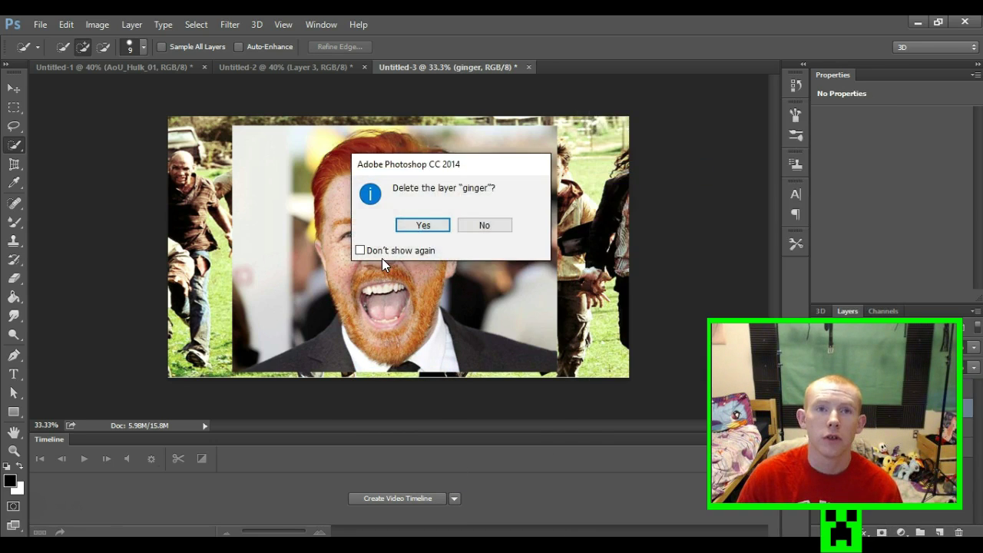
left_click(421, 227)
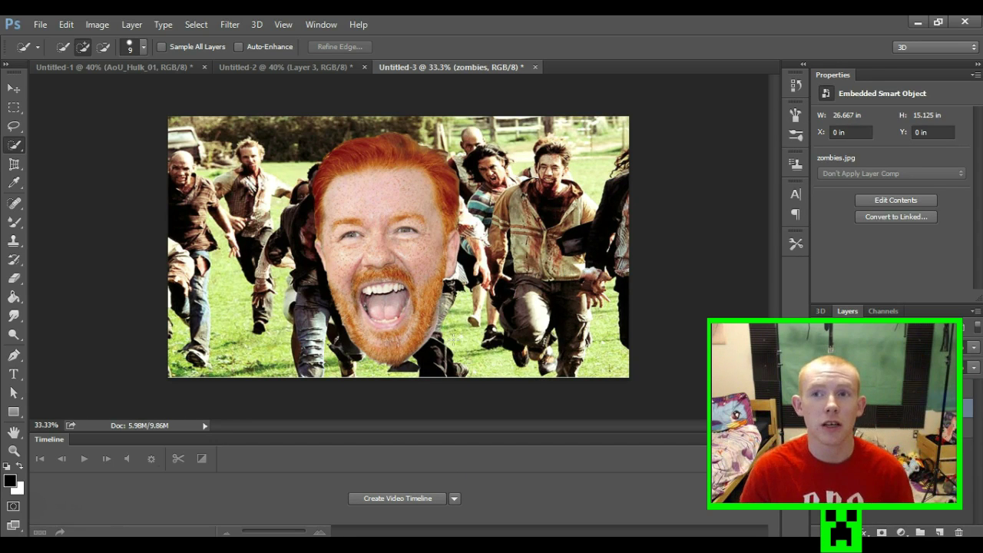
right_click(891, 377)
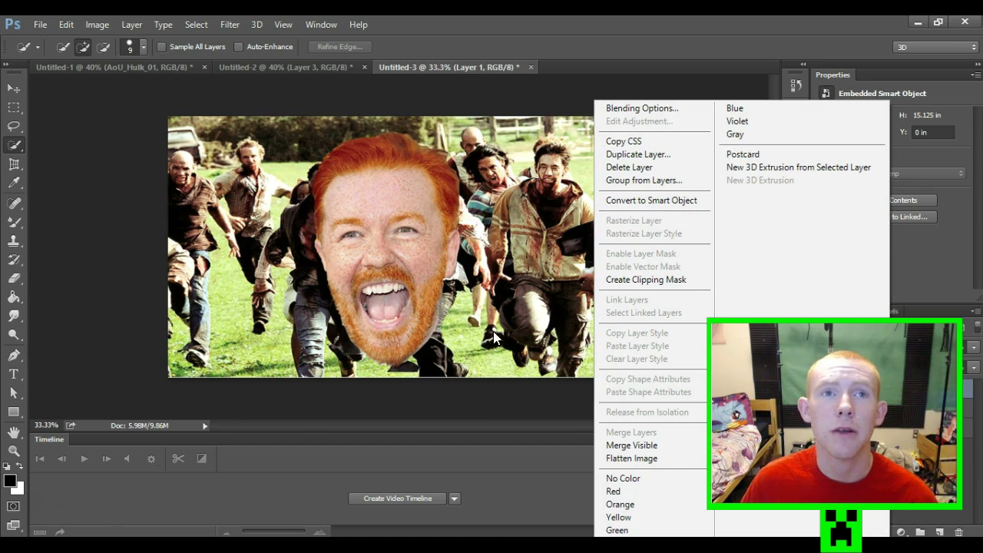
left_click(476, 382)
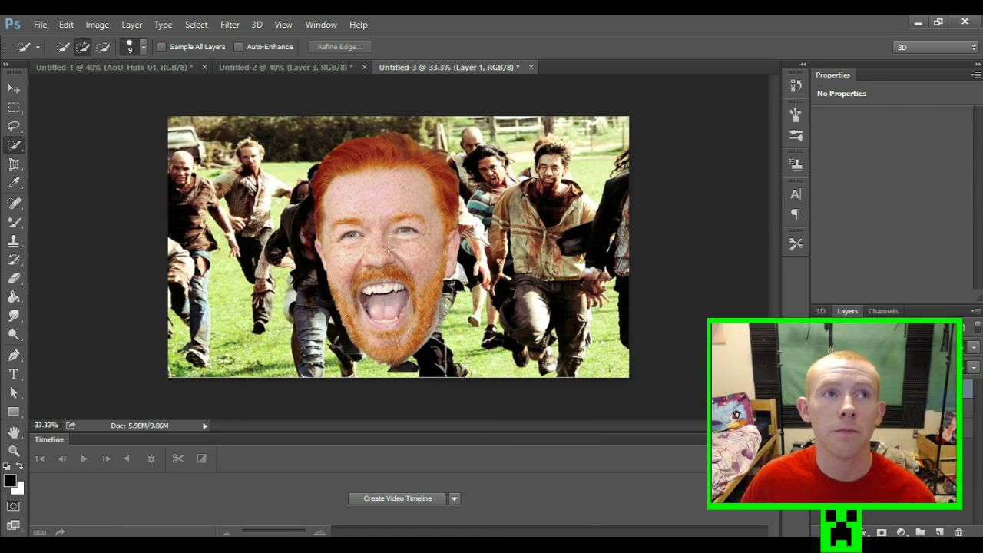
left_click(11, 93)
Move the red-haired face over the zombie crowd and start Free Transform to shrink it
left_click_drag(329, 240, 408, 348)
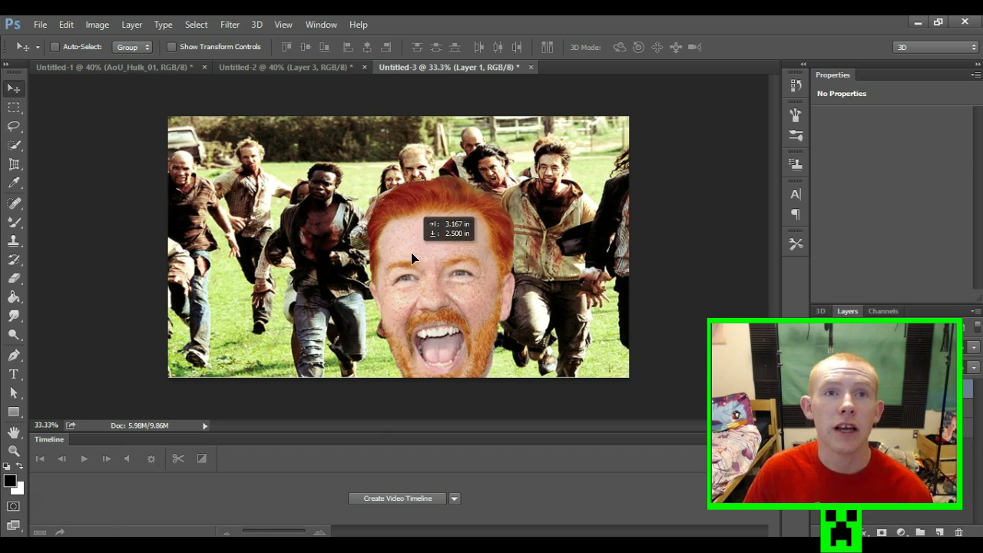
left_click_drag(408, 347, 402, 210)
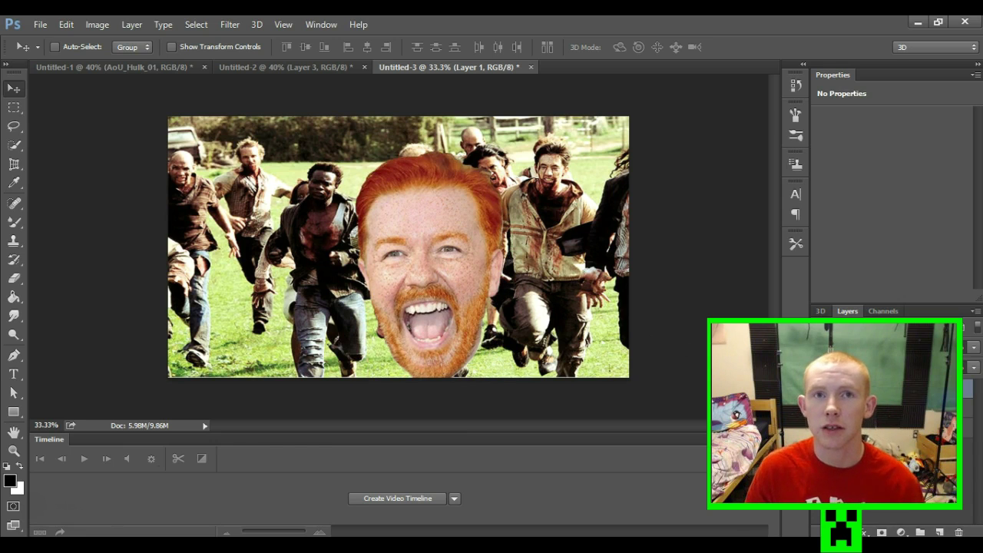
left_click(96, 25)
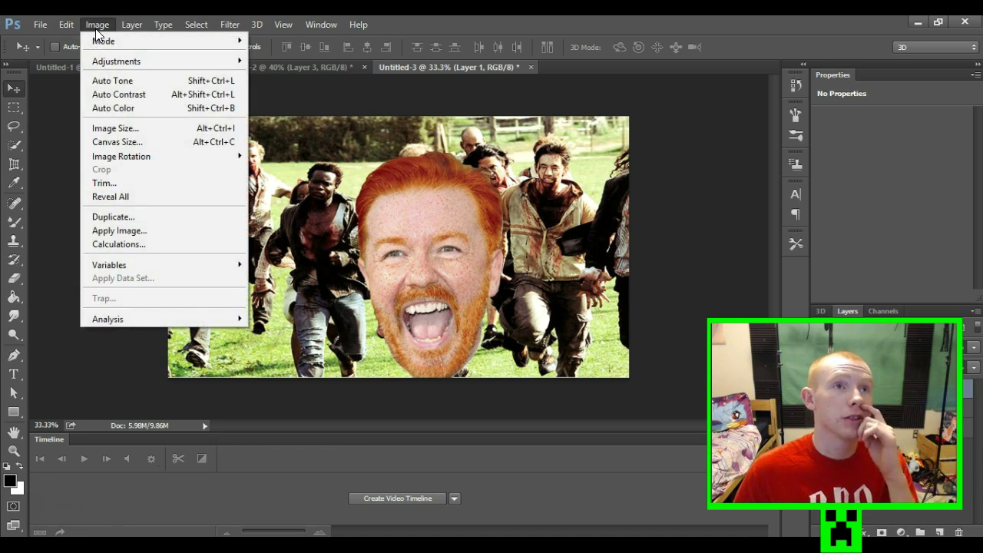
mouse_move(112, 303)
left_click(319, 323)
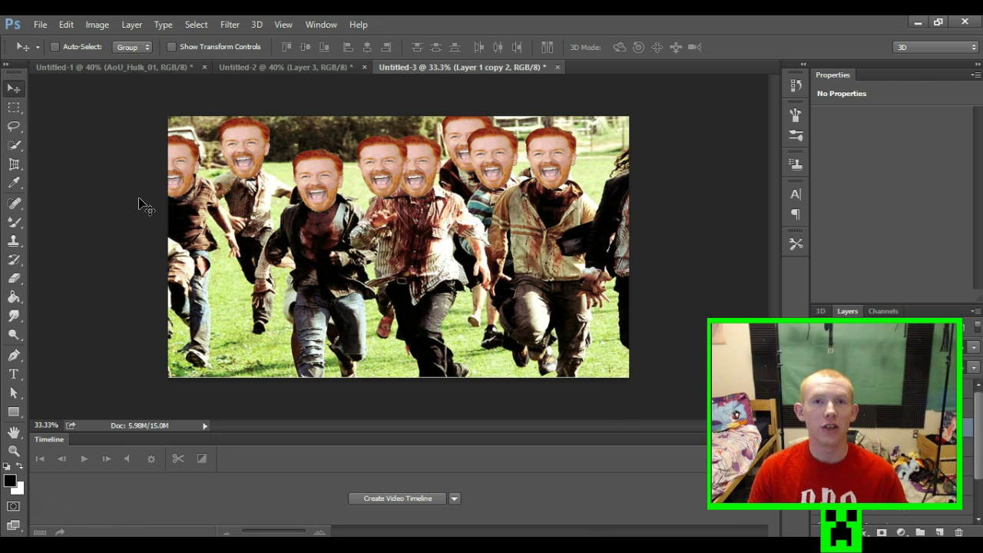
Save the composite as JPEG 'ginger infestatin' at Maximum quality 12
left_click(40, 25)
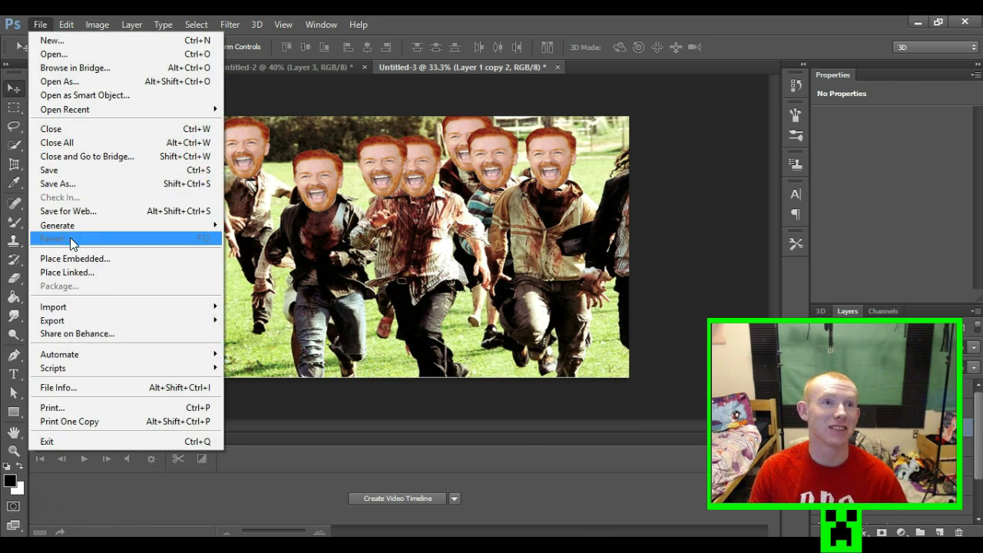
left_click(153, 184)
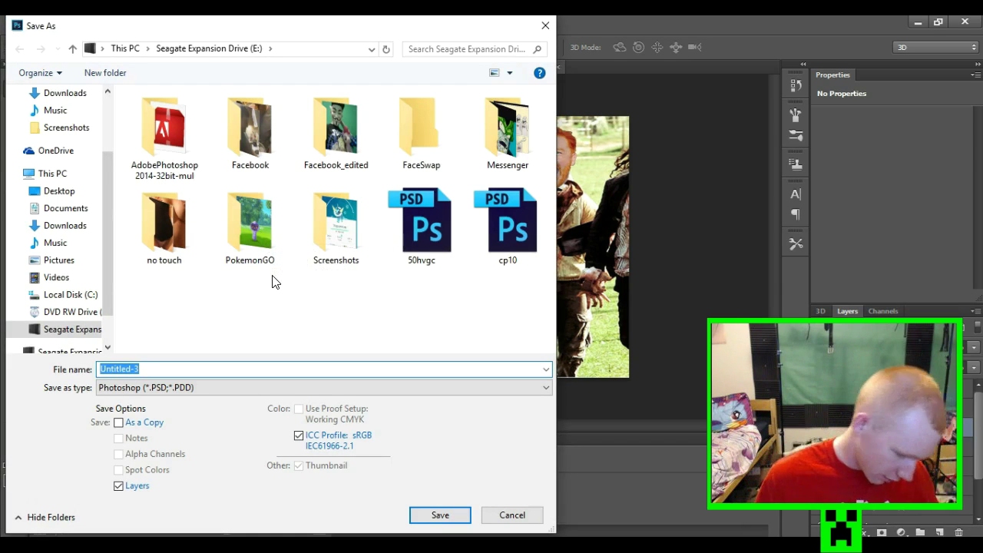
type("ginger infestatin")
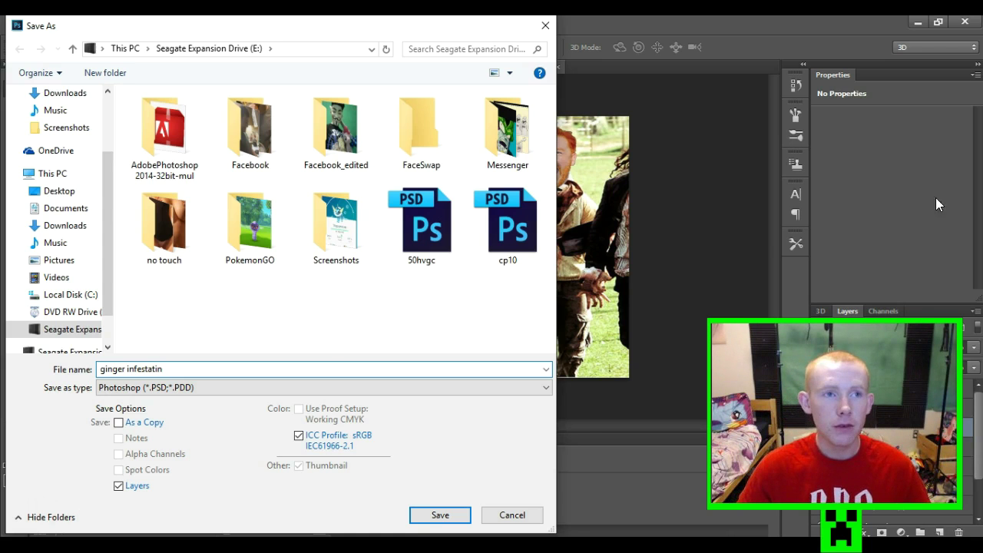
left_click(321, 387)
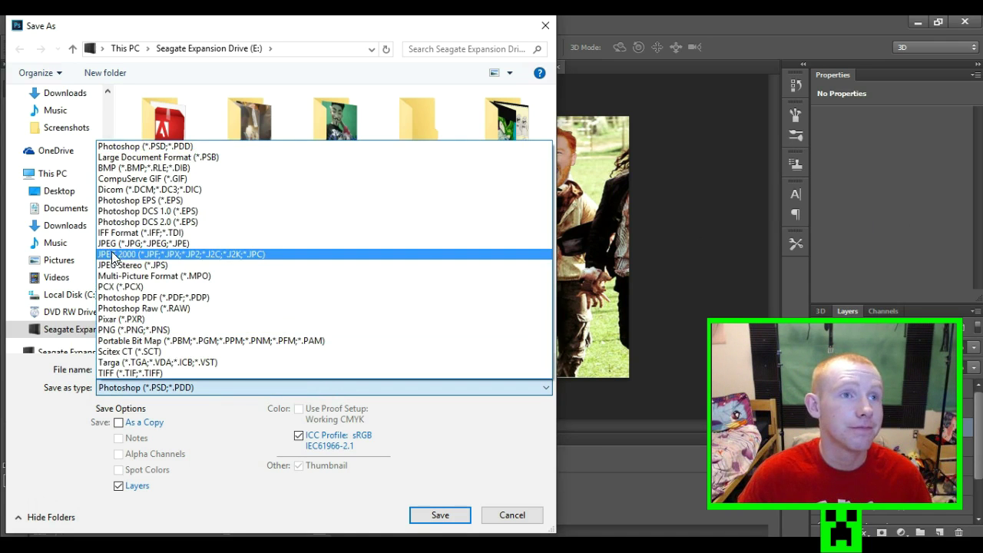
left_click(145, 243)
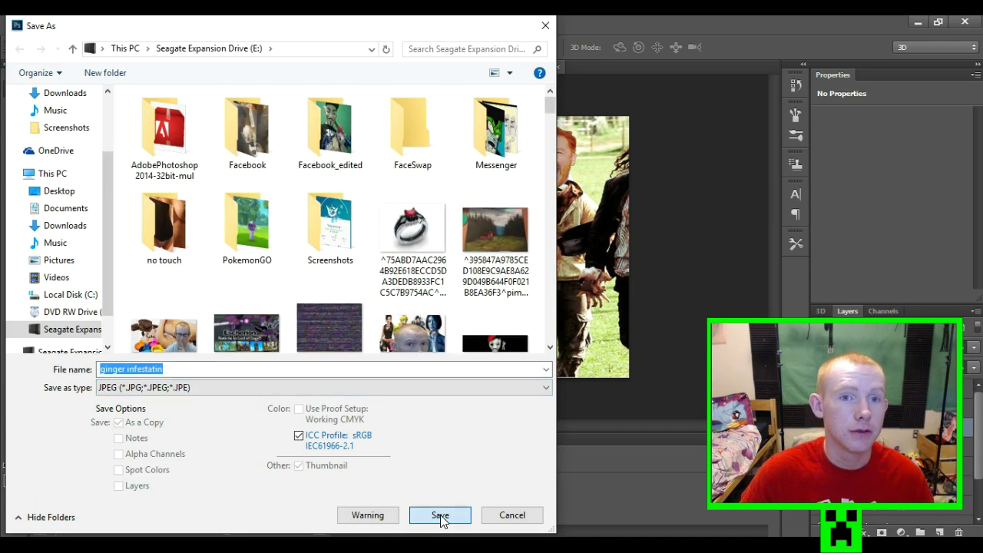
left_click(440, 514)
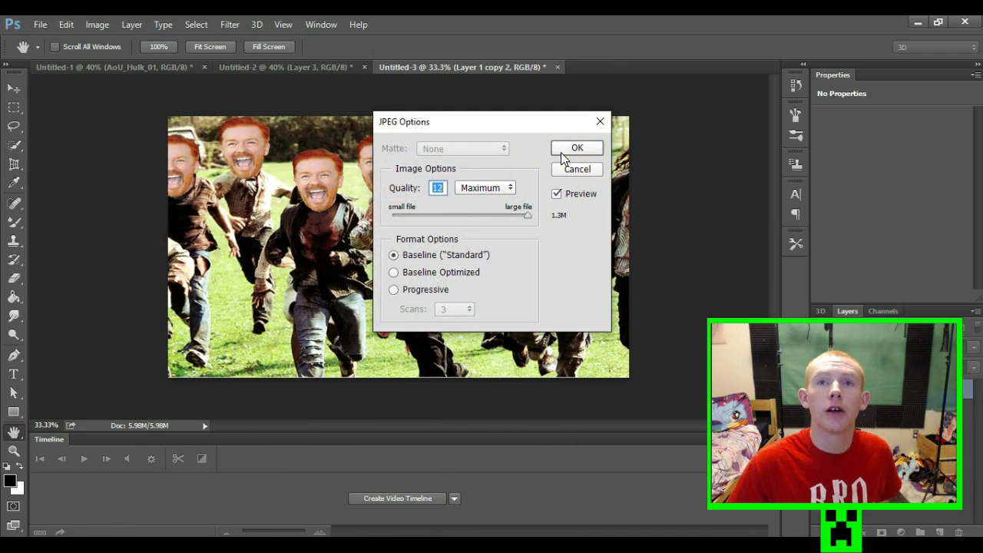
left_click(567, 149)
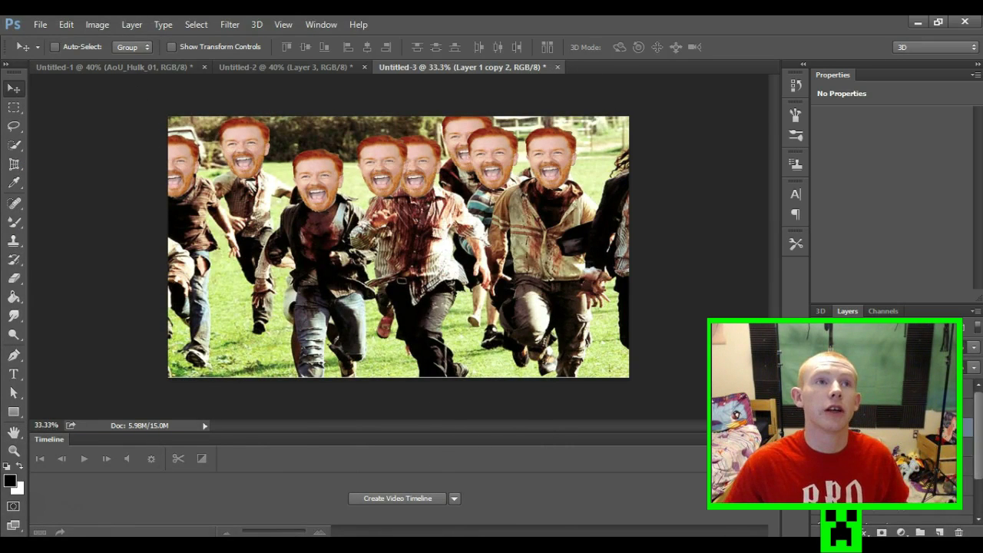
Create Untitled-4, a white 1920 × 1089 pixel canvas at 72 ppi
left_click(40, 26)
left_click(47, 41)
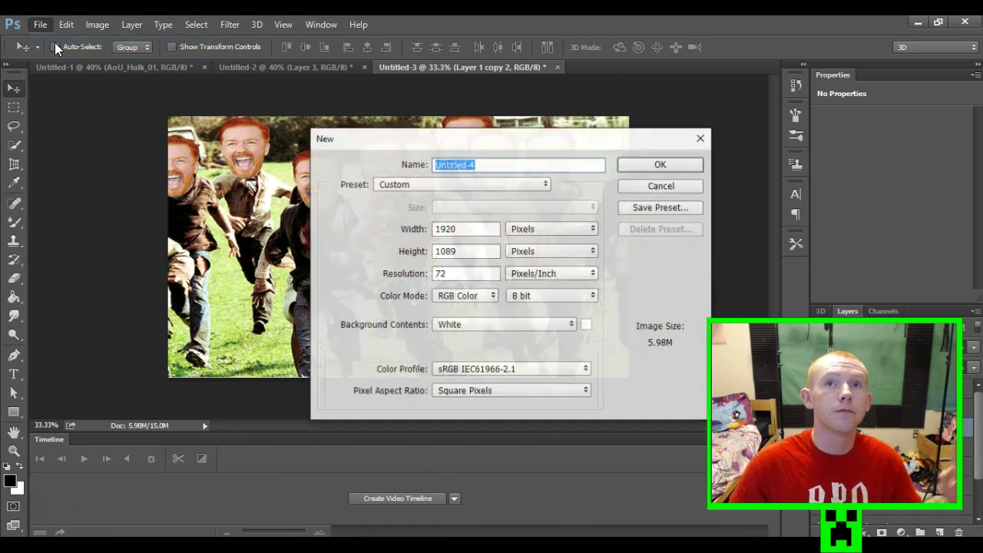
left_click(683, 162)
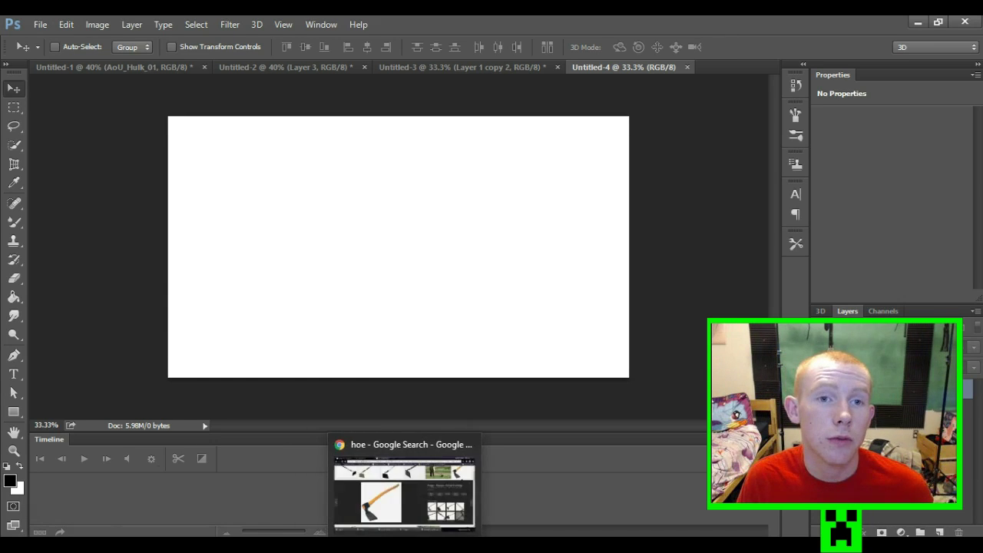
Place the common purslane photo stretched over the full canvas, then drop the sky image at centre
mouse_move(83, 240)
left_mouse_down()
mouse_move(384, 302)
mouse_move(393, 272)
left_mouse_up()
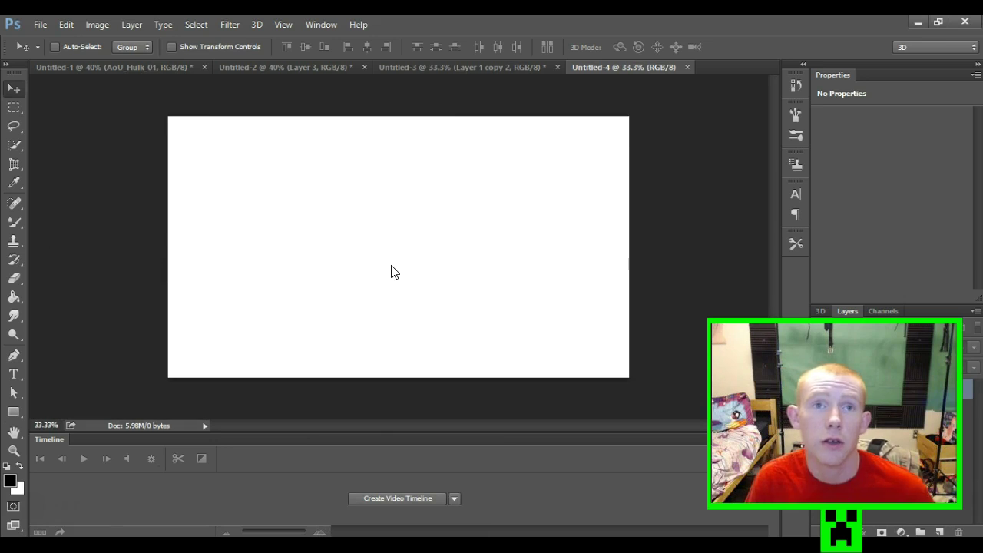
mouse_move(440, 219)
left_mouse_down()
mouse_move(496, 175)
mouse_move(617, 141)
mouse_move(629, 117)
left_mouse_up()
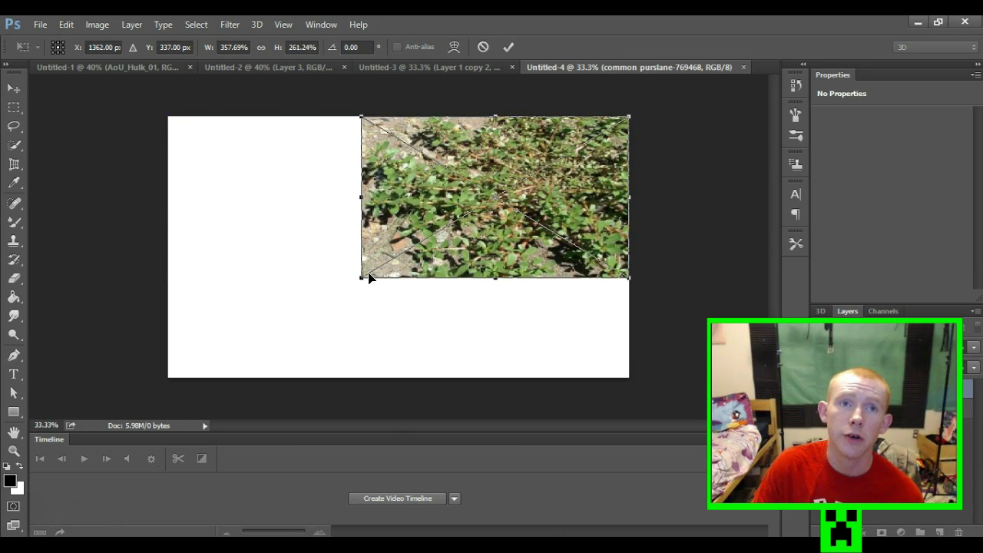
mouse_move(361, 277)
left_mouse_down()
mouse_move(241, 321)
mouse_move(168, 388)
mouse_move(168, 377)
left_mouse_up()
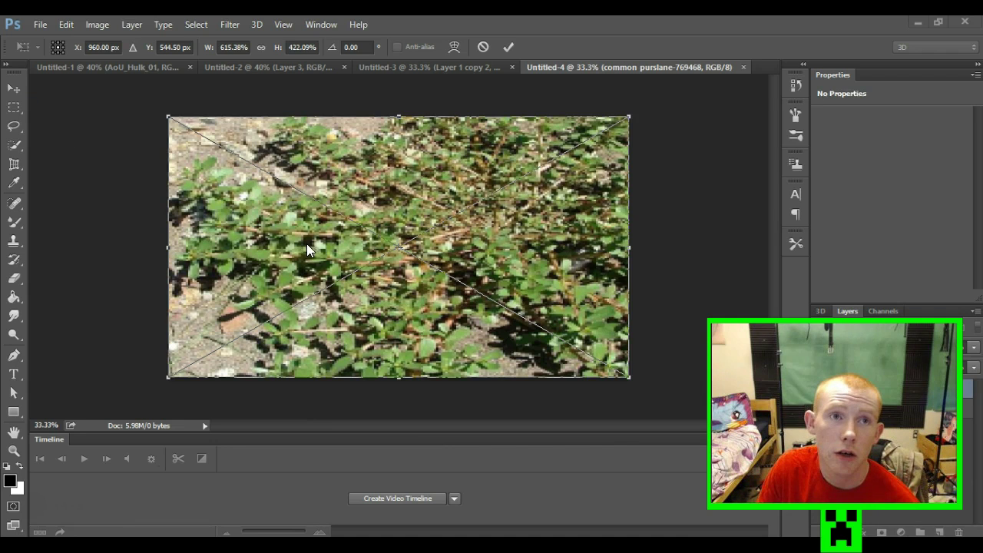
left_click(9, 90)
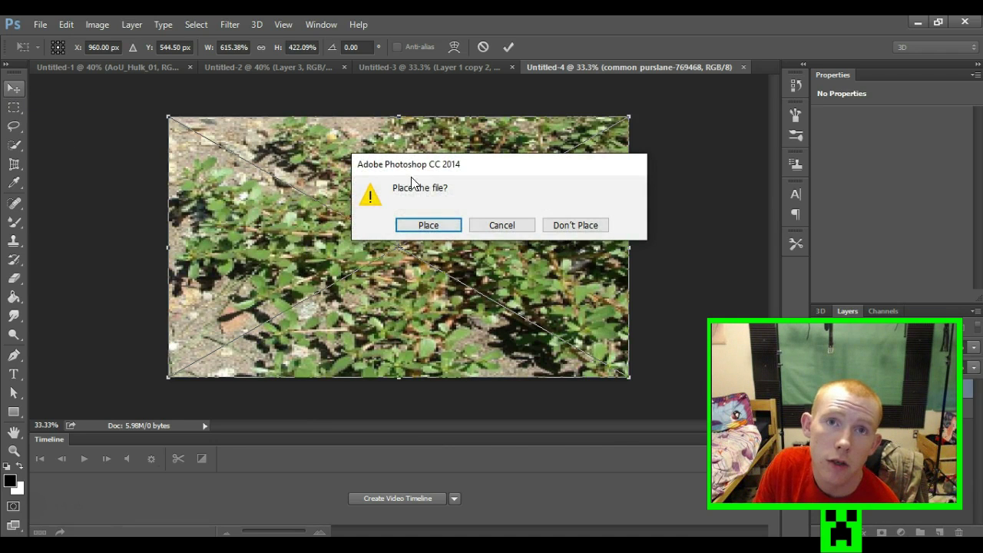
left_click(431, 226)
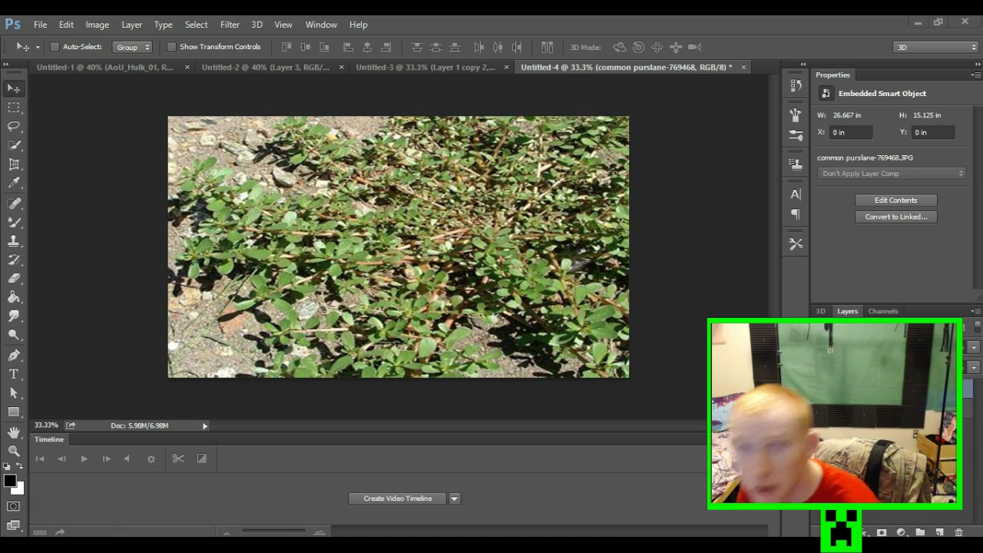
left_click_drag(340, 206, 430, 215)
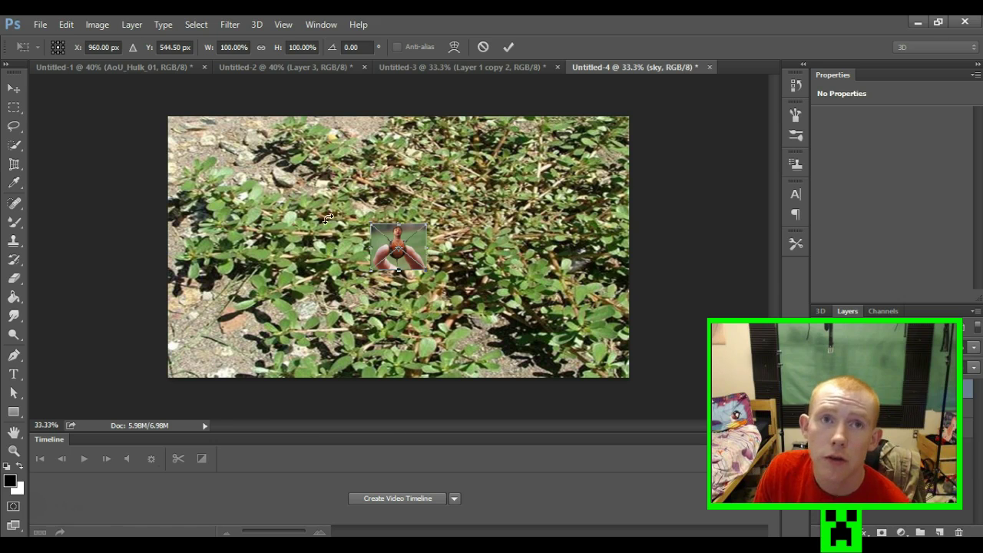
Place the sky image, then delete its layer
left_click(9, 87)
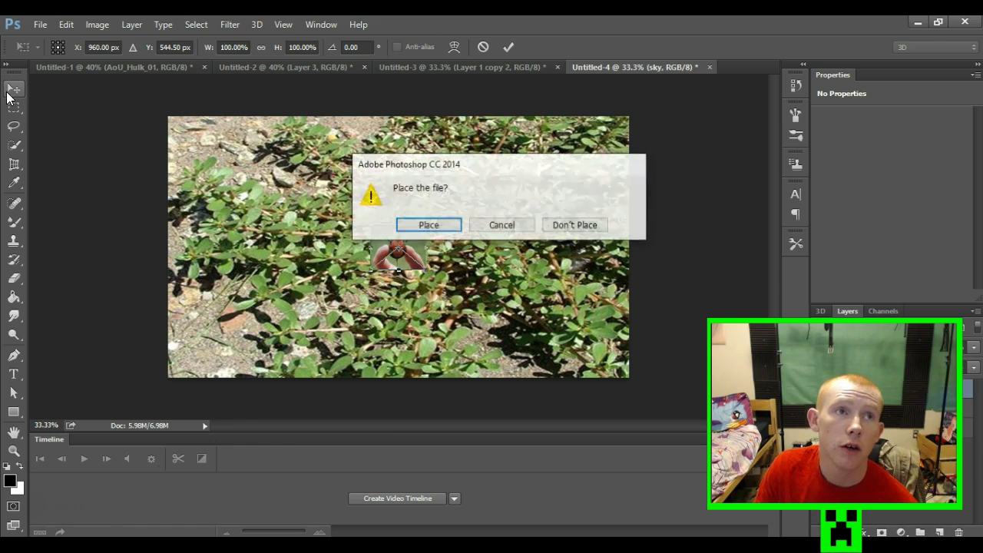
left_click(457, 225)
right_click(924, 338)
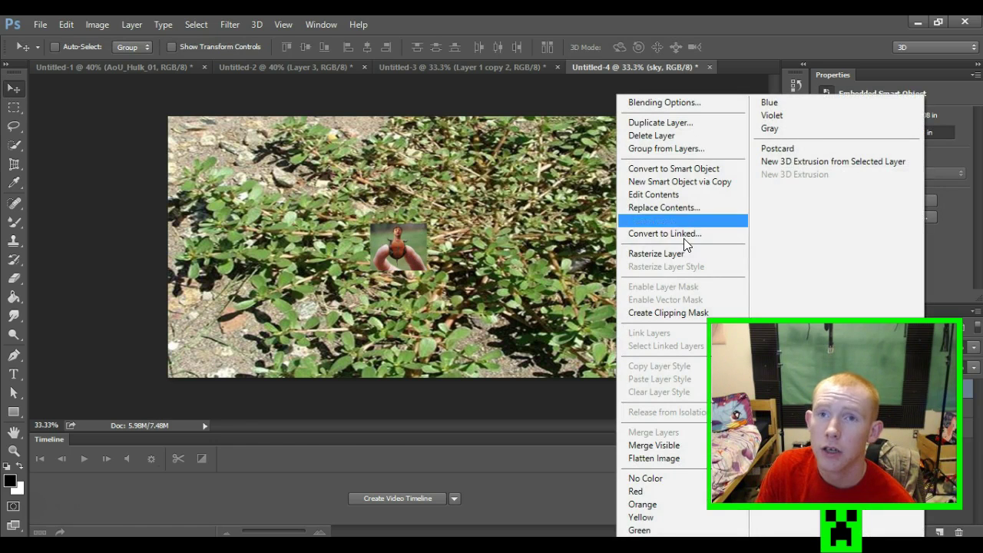
left_click(676, 137)
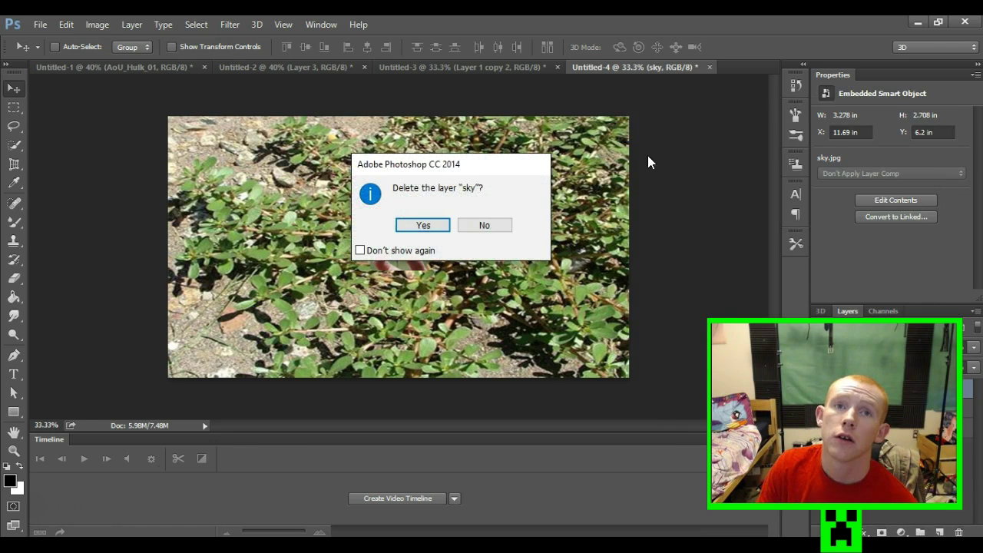
left_click(420, 225)
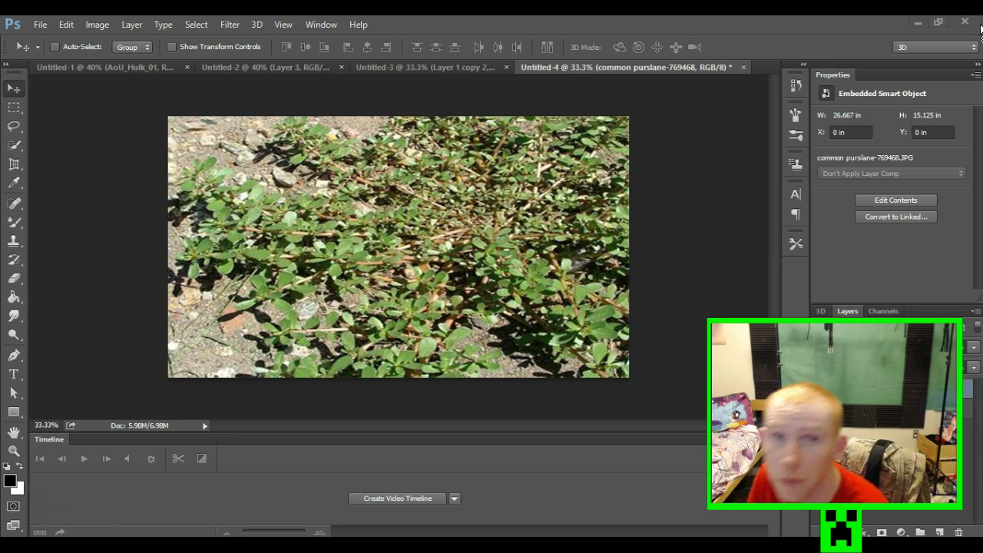
Place baby.jpg enlarged to about 350% × 323%, resting on the canvas bottom edge
left_click_drag(981, 29, 434, 205)
left_click_drag(423, 244, 423, 246)
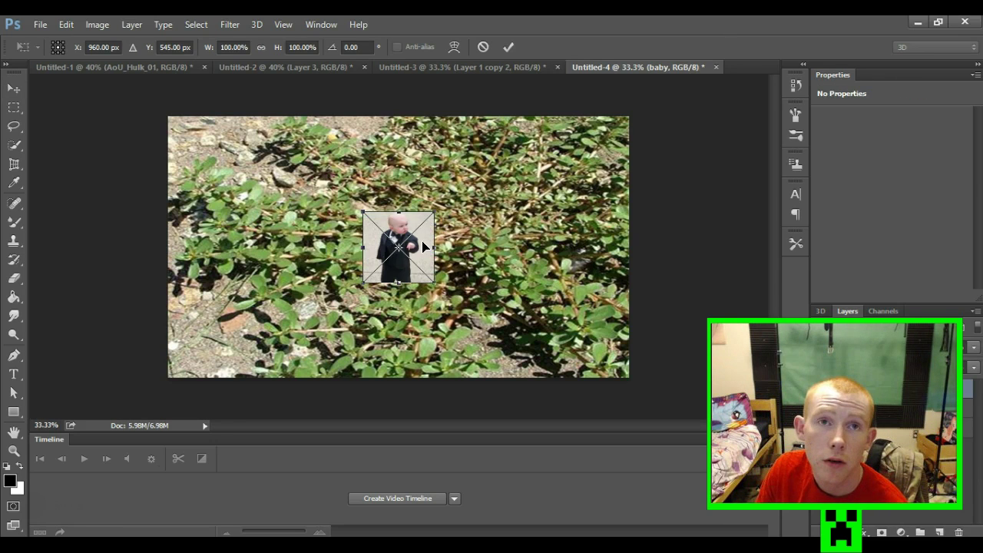
left_click_drag(434, 209, 521, 132)
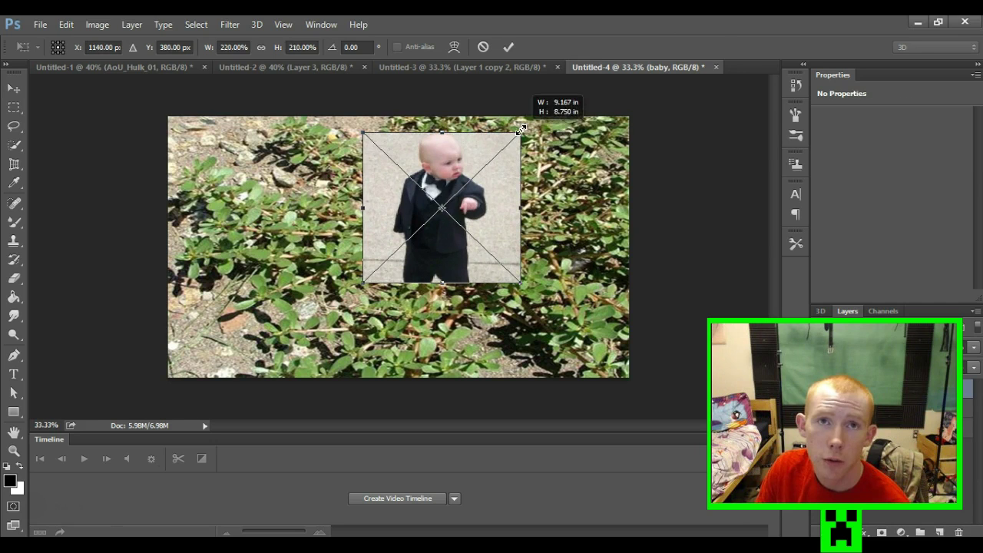
left_click_drag(367, 282, 271, 363)
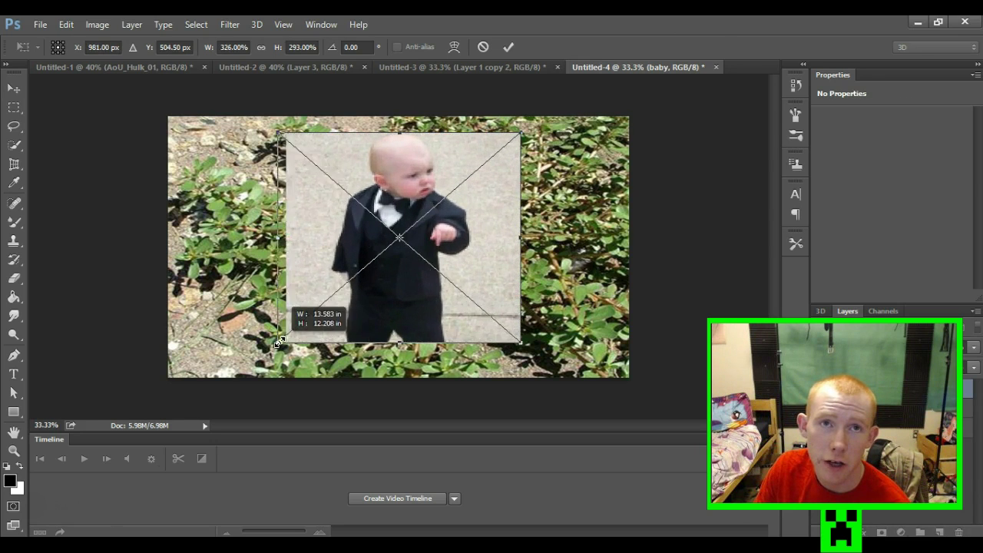
left_click_drag(413, 298, 408, 308)
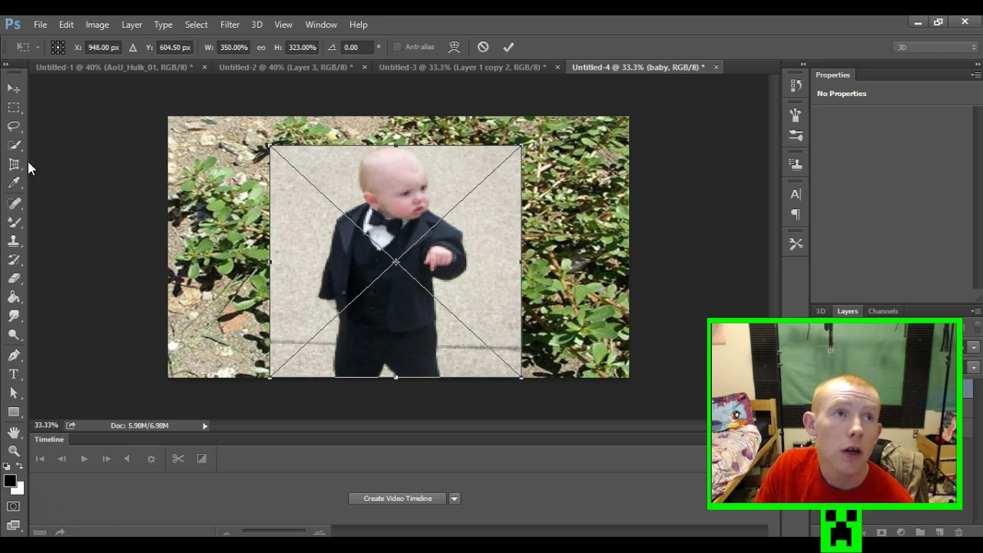
left_click(23, 86)
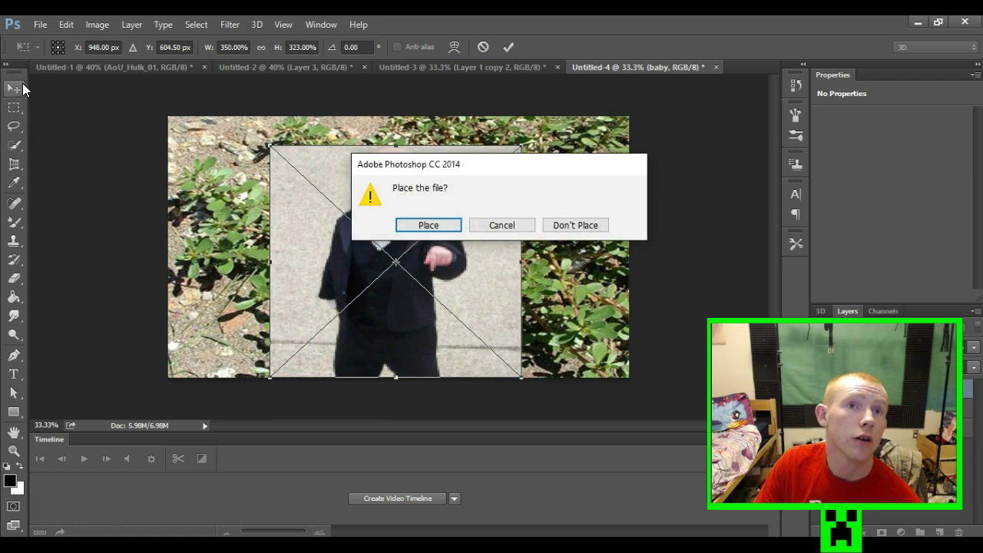
left_click(452, 225)
left_click(13, 144)
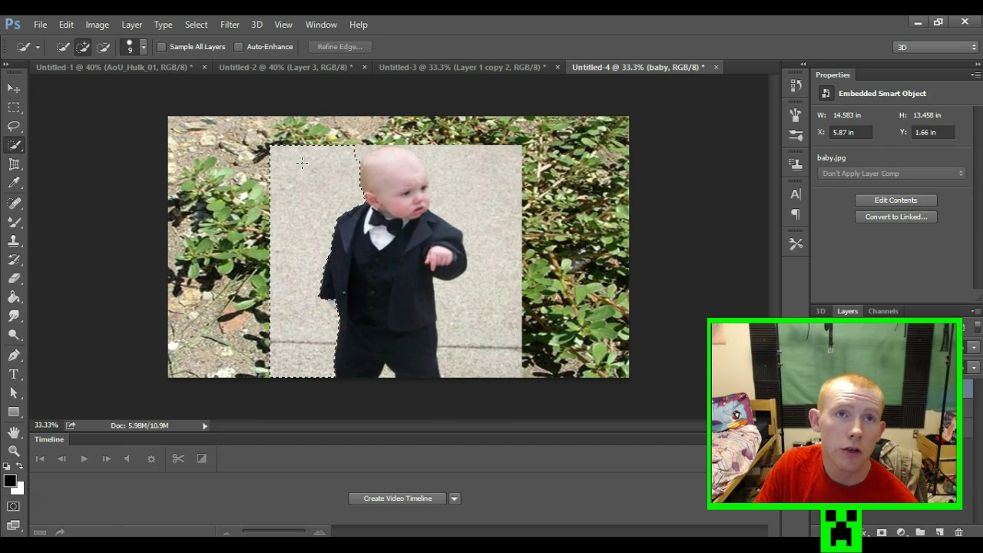
Select the grey backdrop around the baby, excluding his head, and copy it to a new layer
left_click_drag(409, 129, 480, 336)
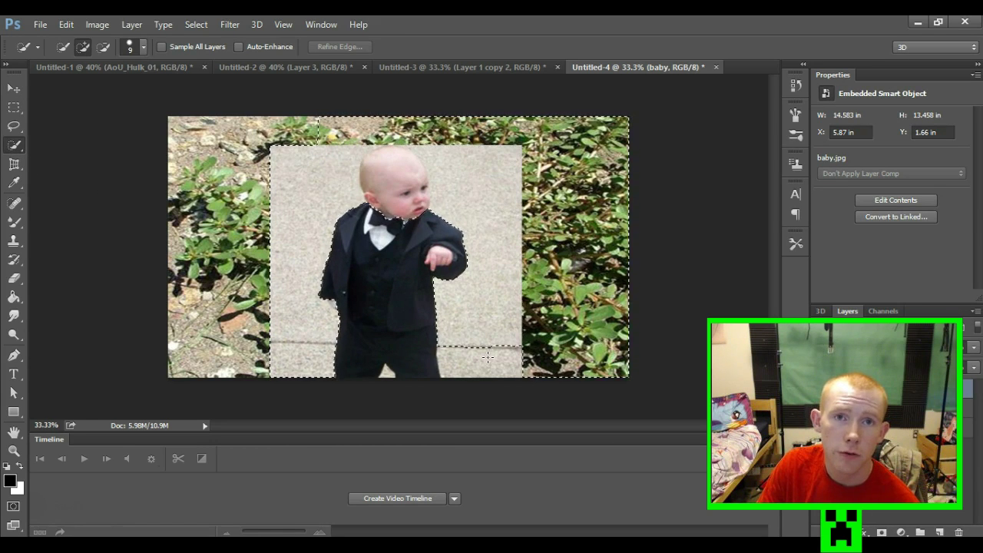
left_click_drag(392, 203, 401, 163)
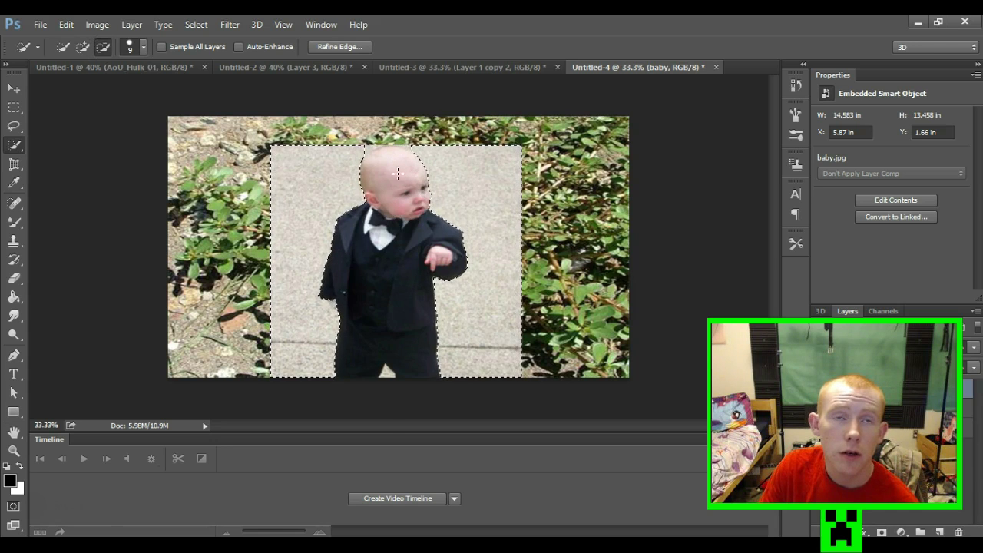
right_click(286, 182)
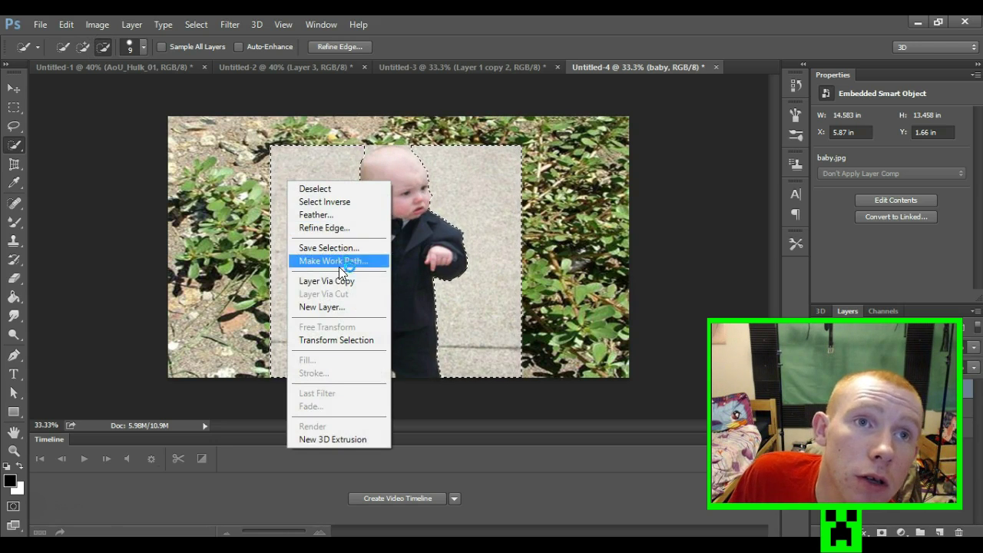
right_click(622, 247)
key("Escape")
right_click(426, 265)
left_click(473, 386)
Delete the new Layer 1
right_click(889, 346)
left_click(653, 167)
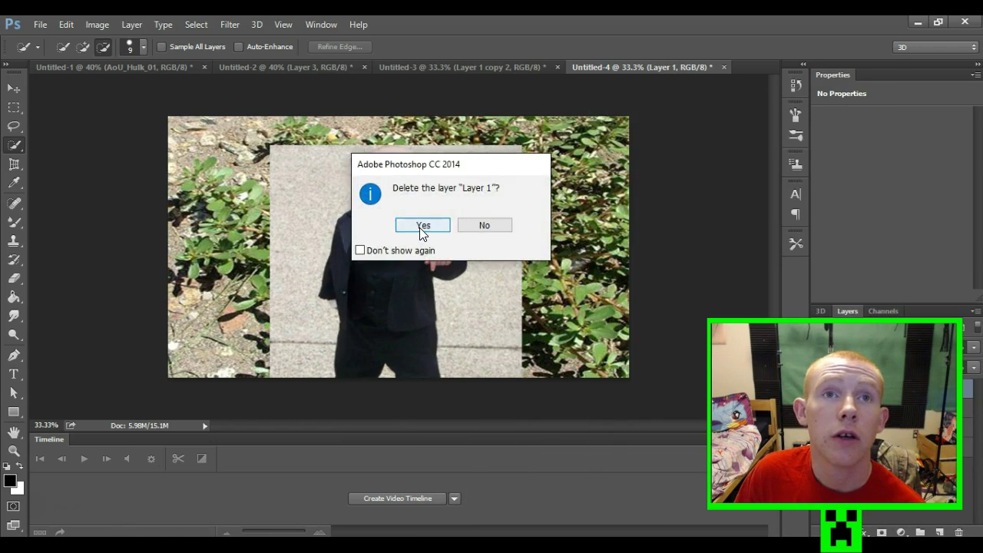
left_click(423, 223)
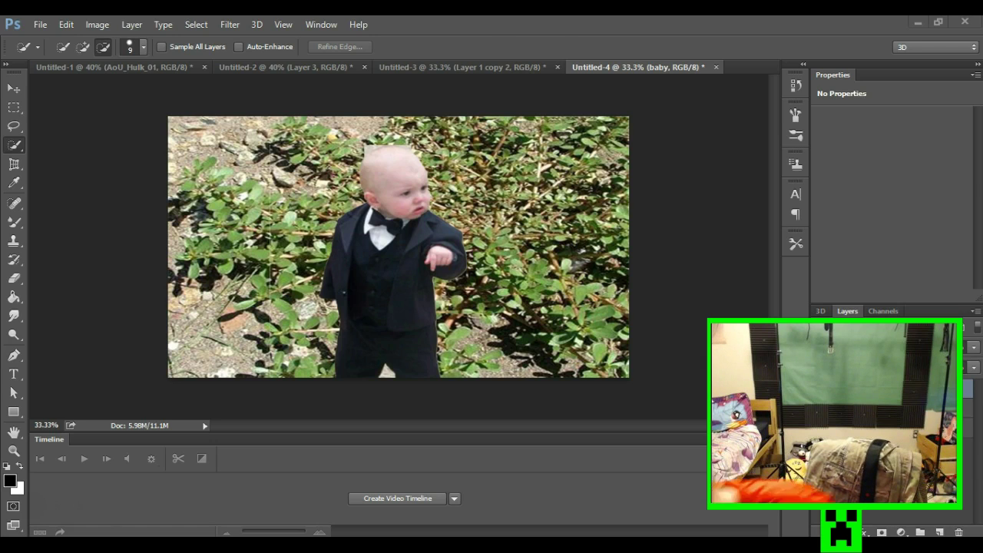
Free-transform pout.jpg larger over the baby's upper body and commit it
key("ctrl+t")
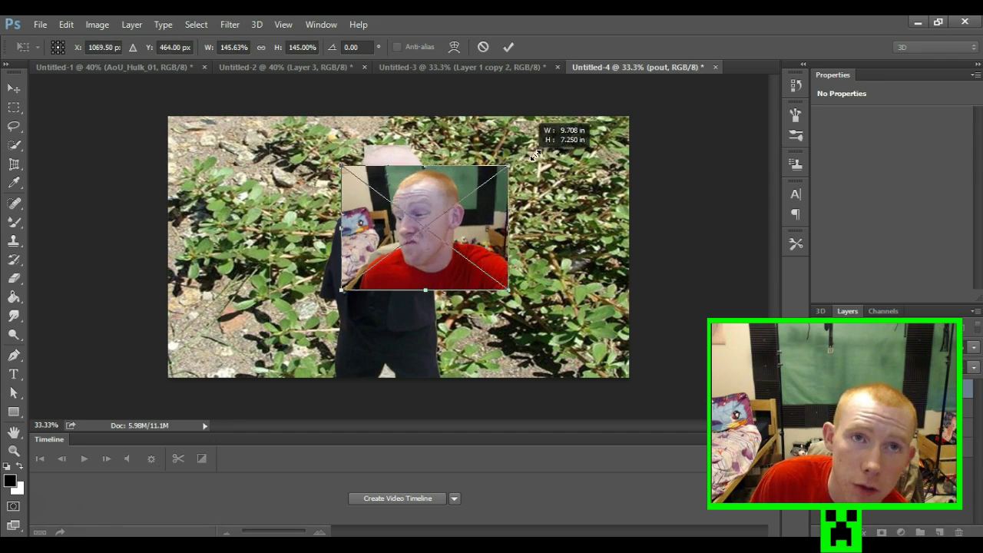
left_click_drag(461, 198, 577, 116)
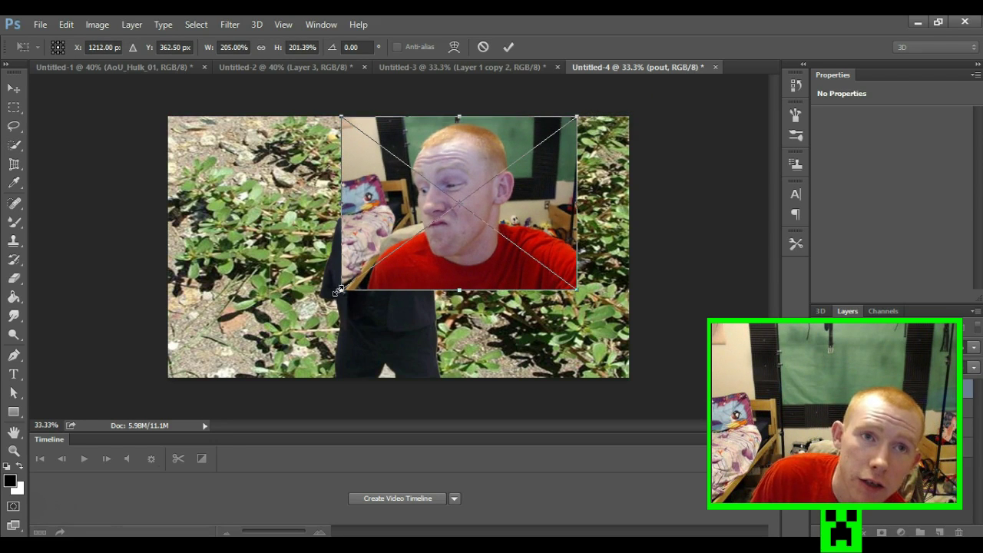
left_click_drag(341, 289, 321, 324)
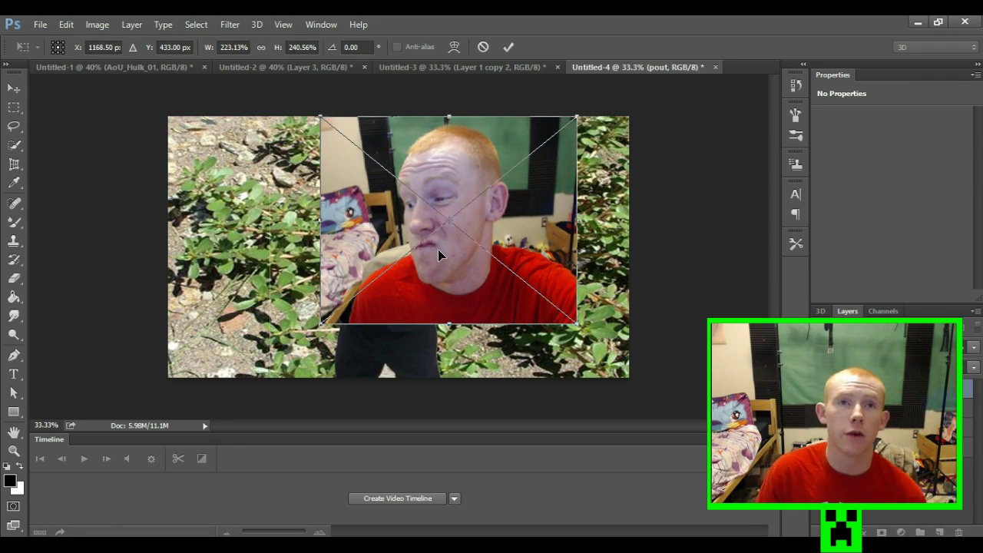
left_click(10, 95)
key("Return")
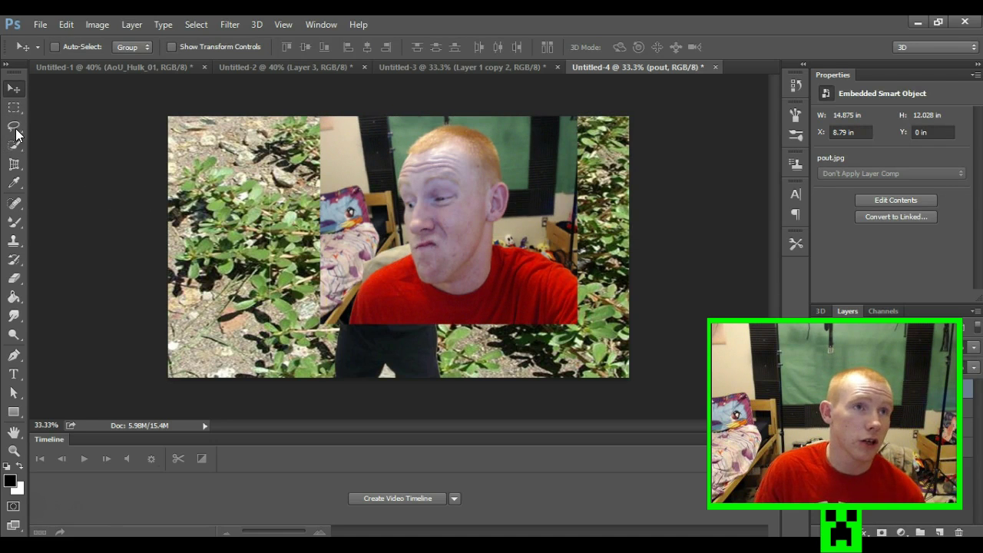
left_click(14, 146)
Select the presenter's head with Quick Selection, subtracting the green background and top spike
left_click_drag(450, 217, 458, 122)
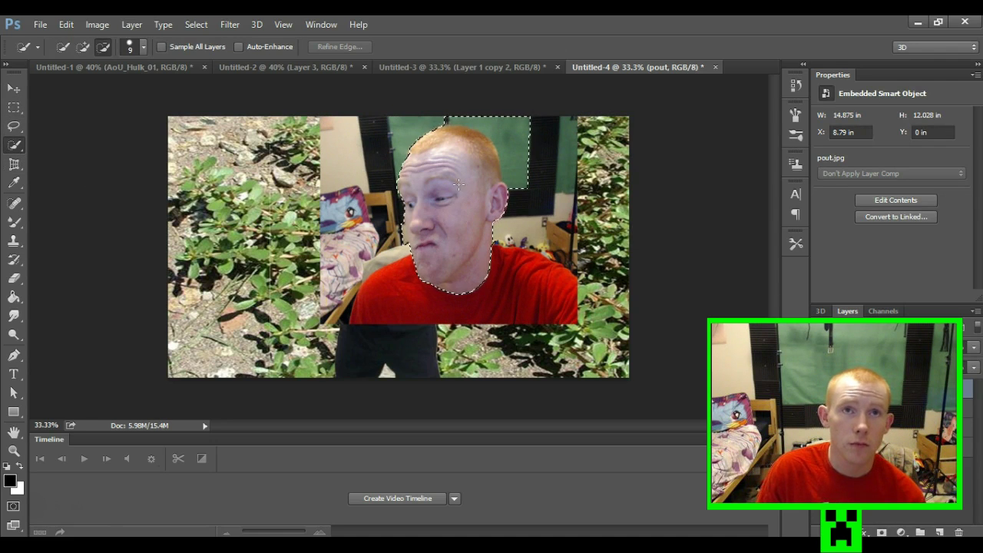
left_click(104, 46)
left_click_drag(520, 173, 471, 117)
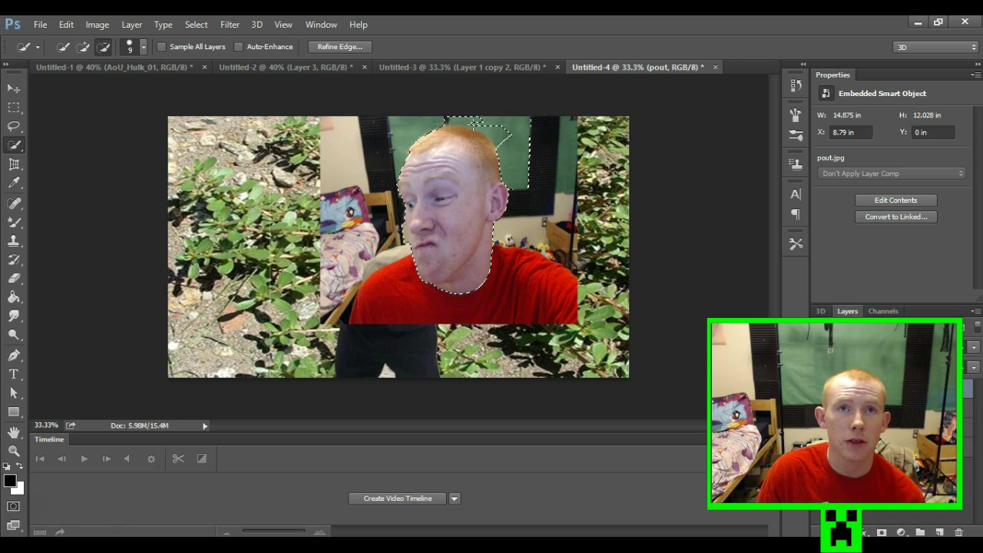
left_click(446, 121)
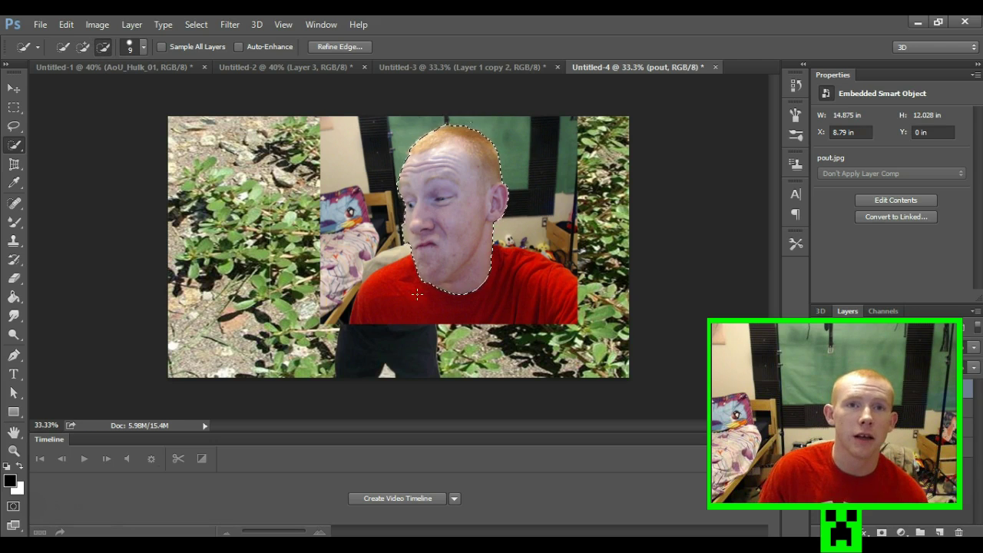
Copy the selected head onto its own layer with Layer via Copy
left_click(66, 24)
right_click(439, 222)
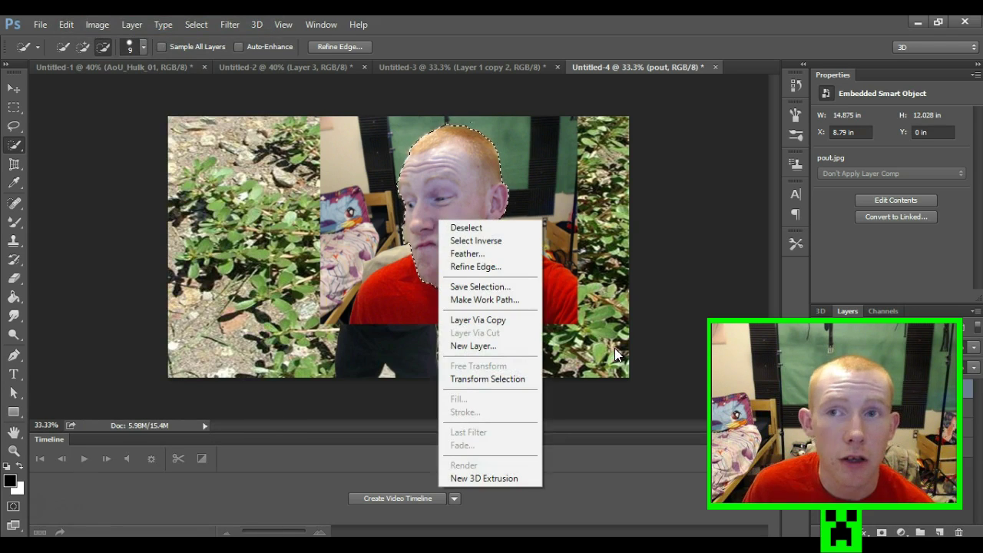
right_click(563, 337)
right_click(535, 247)
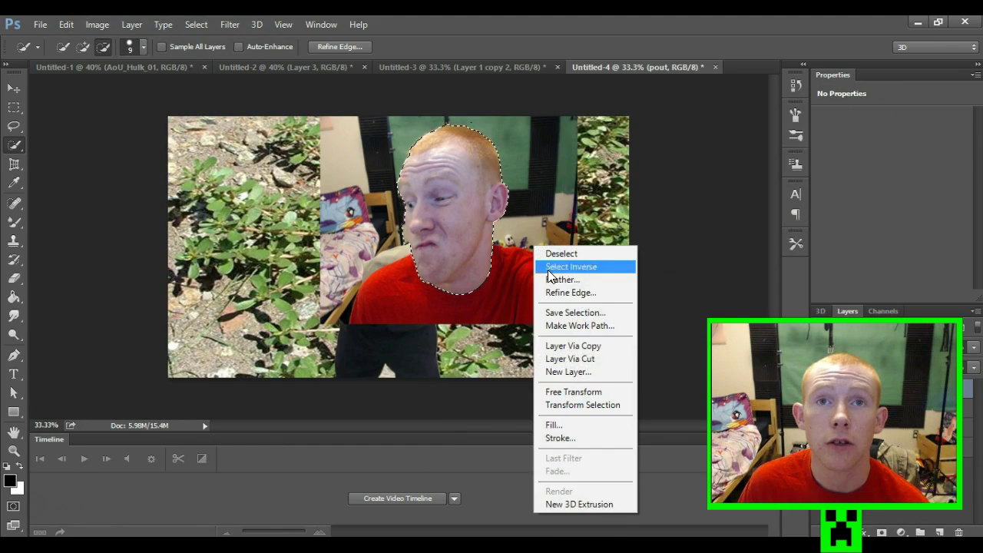
left_click(601, 372)
left_click(824, 275)
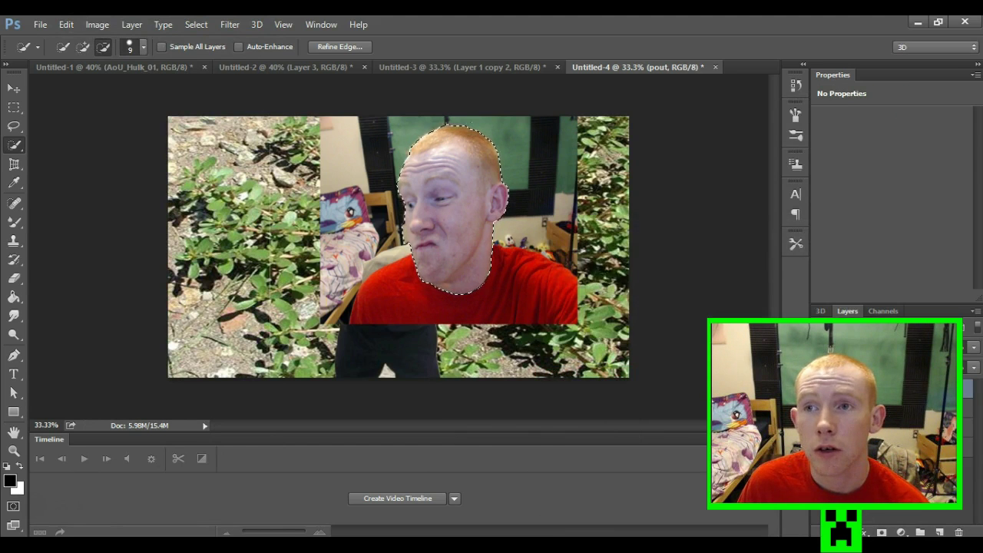
right_click(587, 331)
right_click(433, 214)
left_click(461, 309)
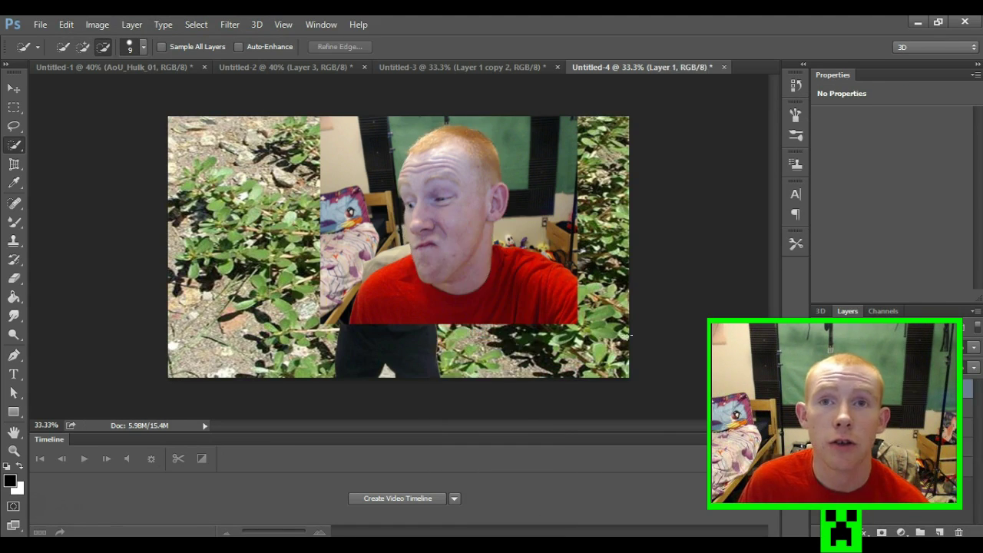
Delete the original pout photo layer
right_click(885, 407)
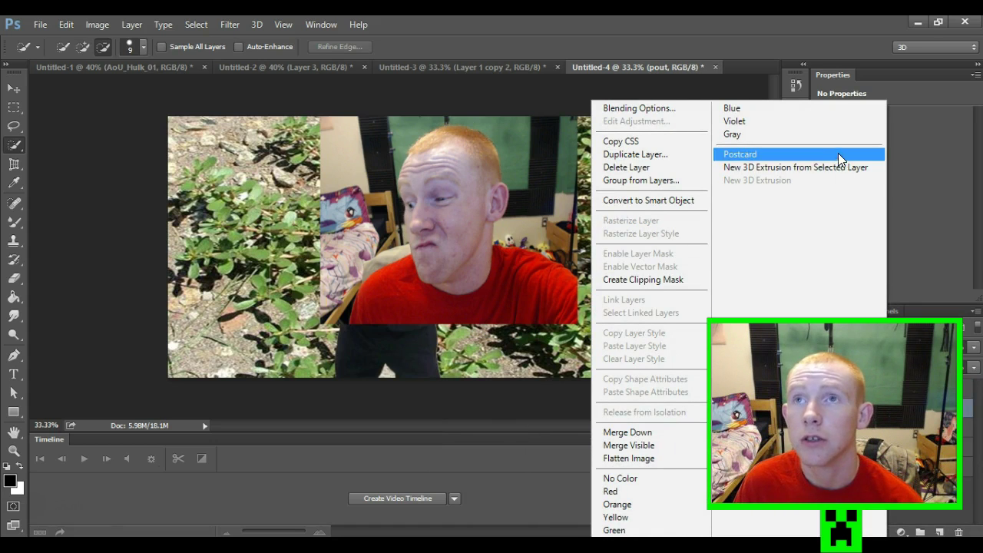
left_click(626, 167)
left_click(419, 224)
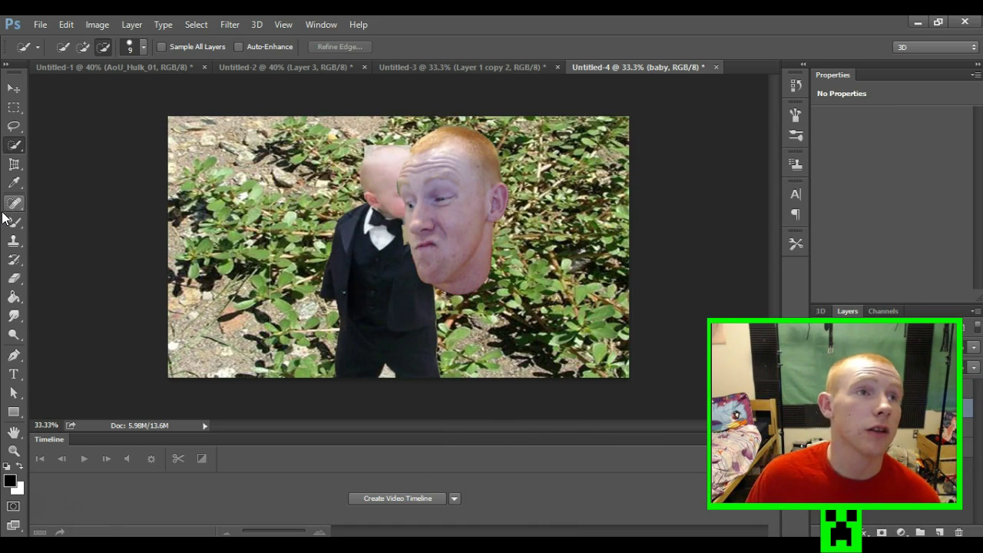
Move the cut-out head onto the baby and erase leftover edges below the chin and shoulder
left_click(14, 278)
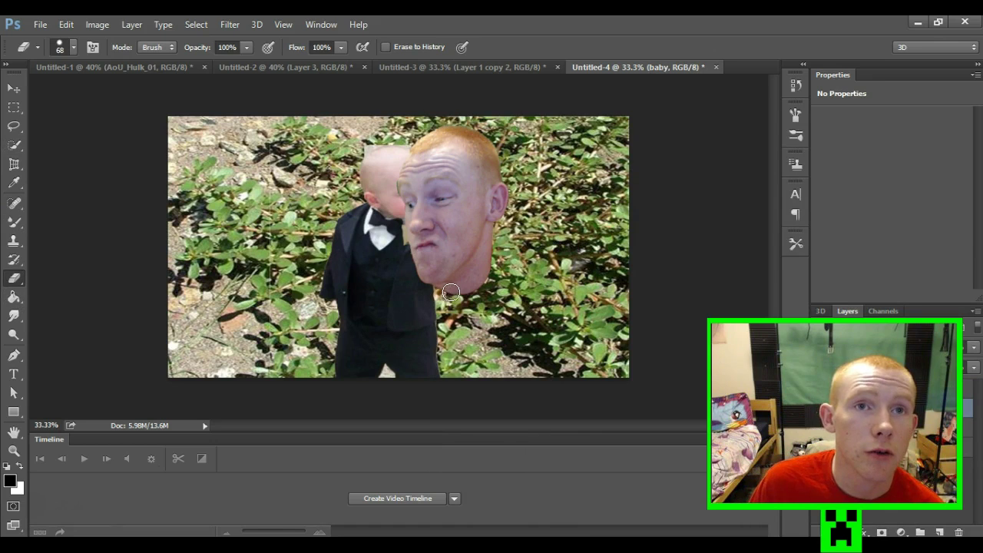
key("alt+bracketright")
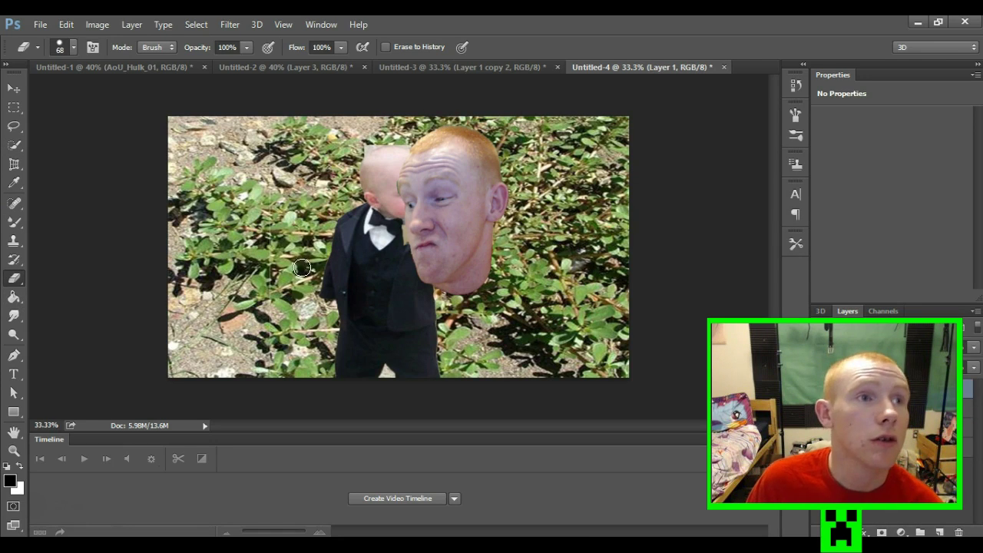
left_click_drag(461, 179, 404, 189)
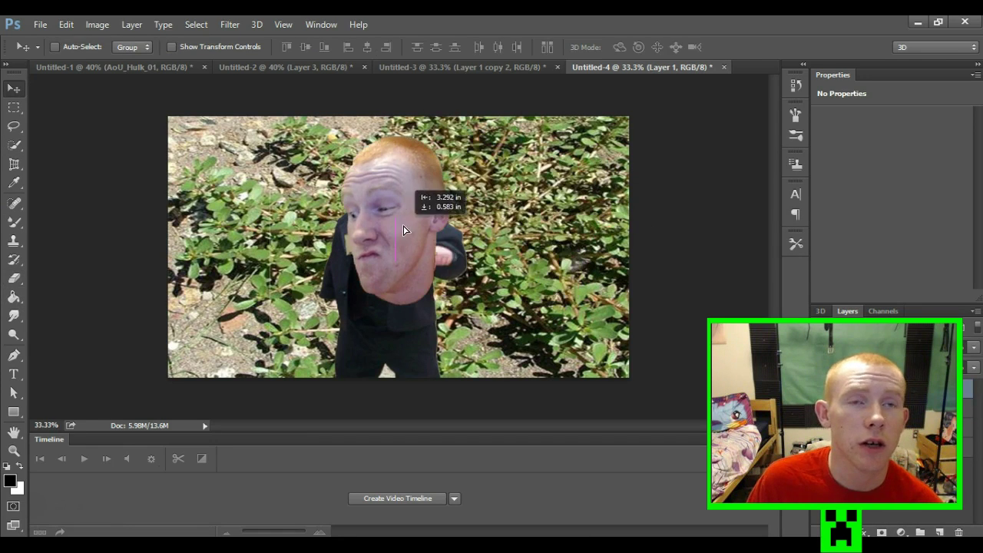
left_click_drag(380, 308, 436, 243)
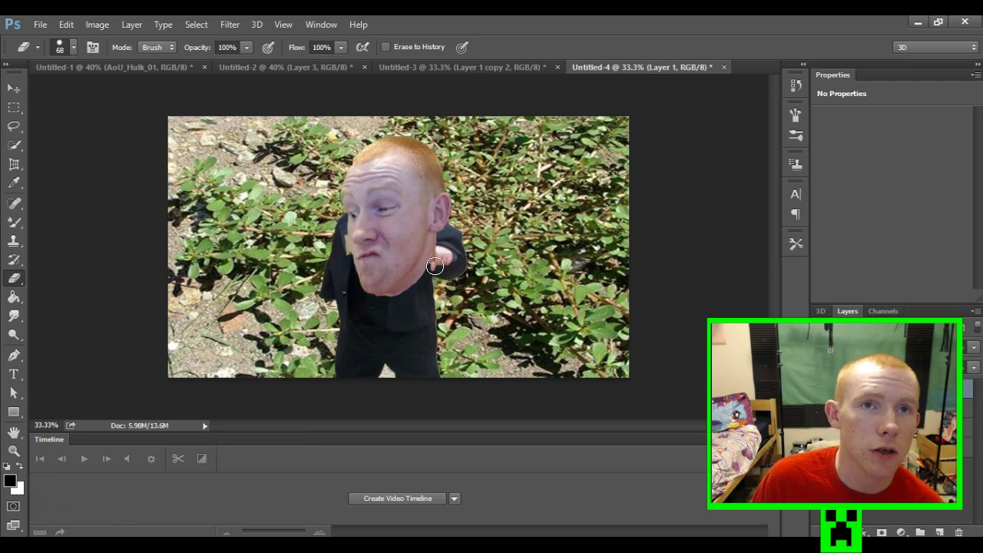
left_click_drag(386, 301, 385, 313)
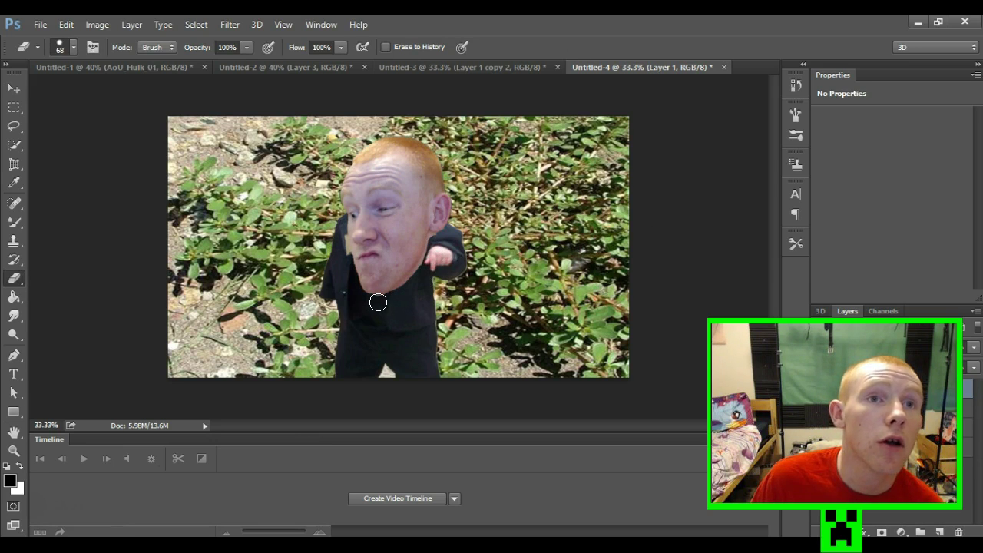
key("v")
mouse_move(361, 244)
left_mouse_down()
mouse_move(366, 222)
mouse_move(395, 223)
left_mouse_up()
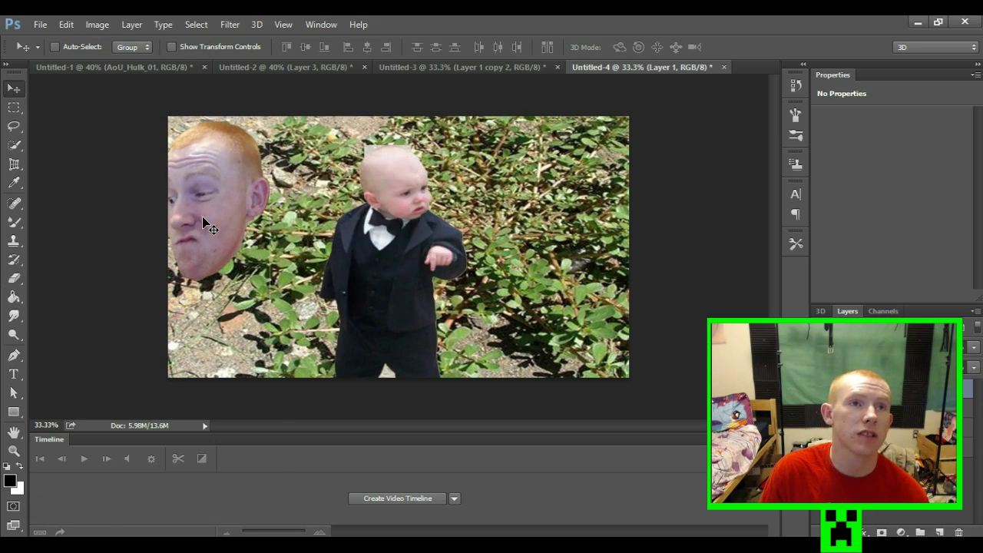
Scale the head layer down, shift it onto the baby's shoulders, and apply the transform
left_click(73, 29)
left_click(332, 324)
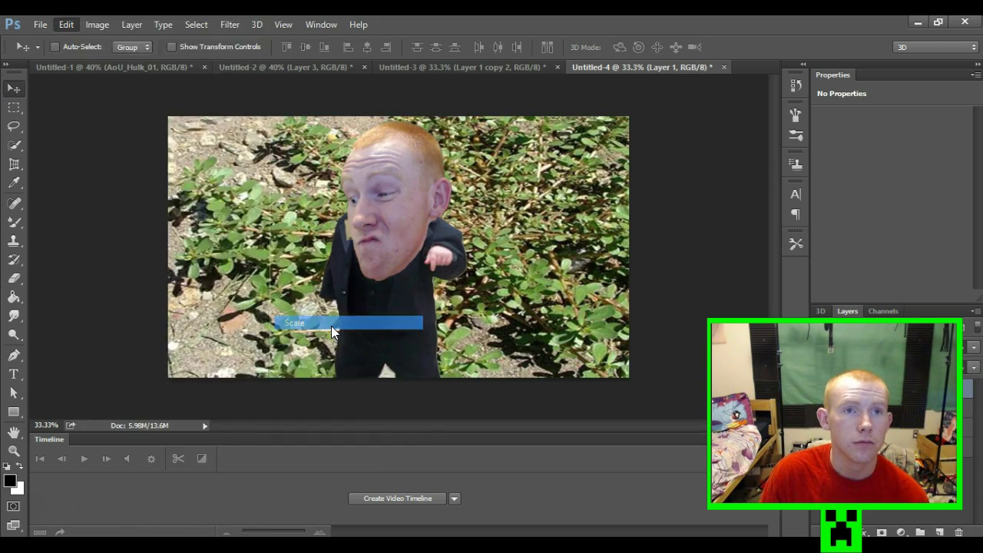
left_click_drag(336, 284, 361, 232)
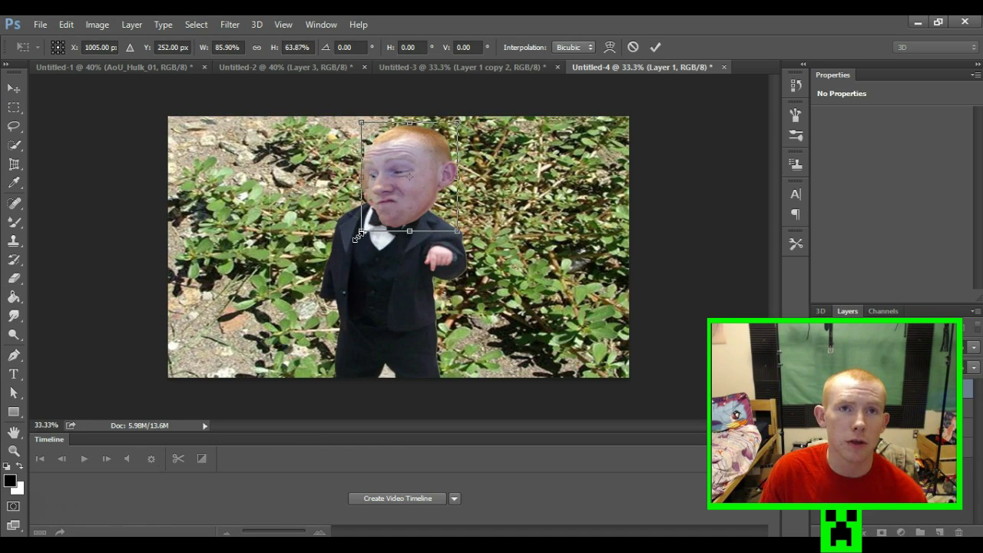
left_click_drag(444, 187, 440, 191)
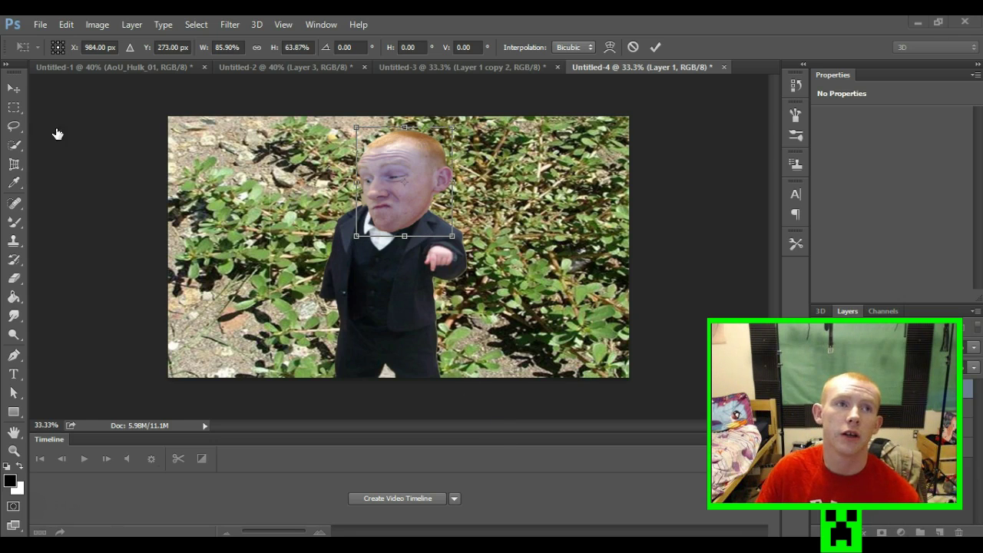
left_click(22, 91)
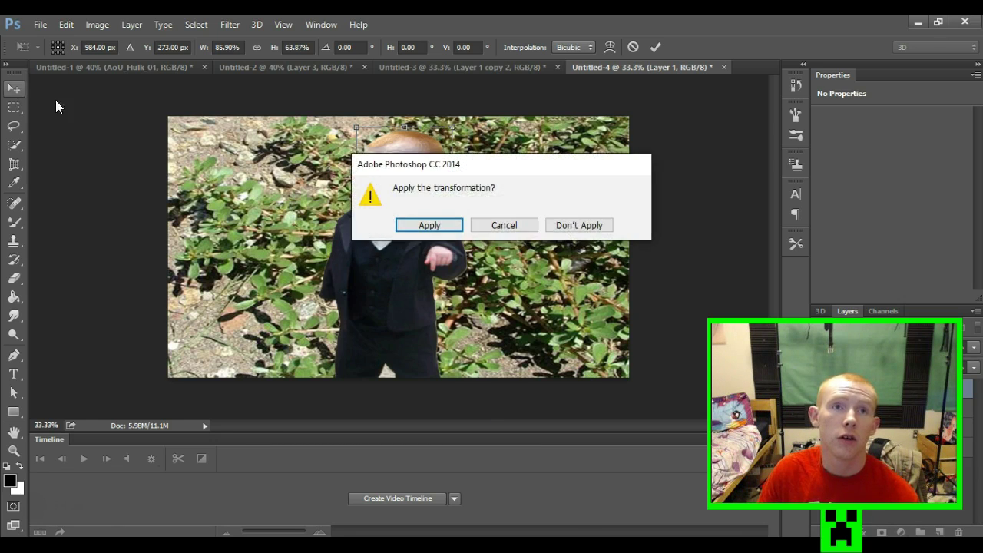
left_click(449, 234)
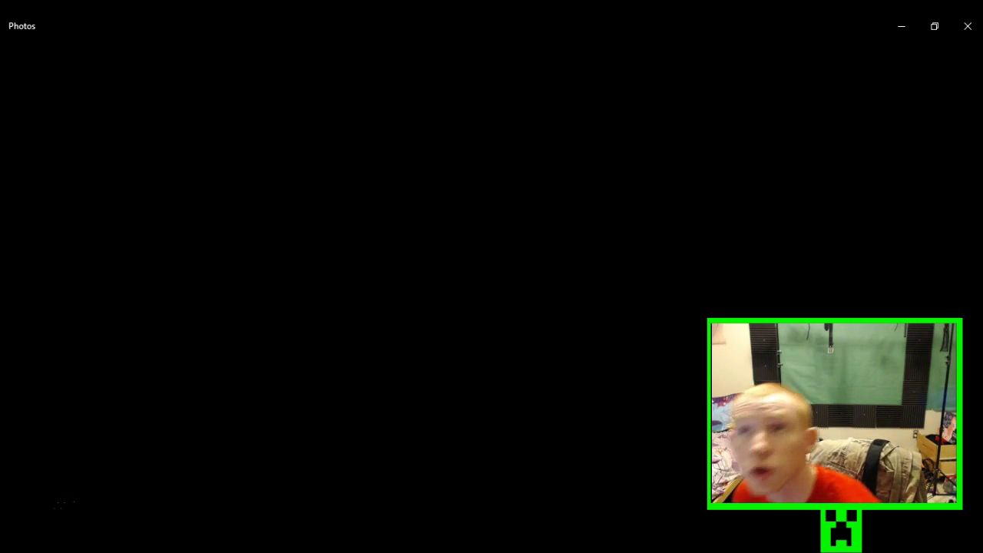
Close the empty Photos viewer window to return to Photoshop
left_click(965, 29)
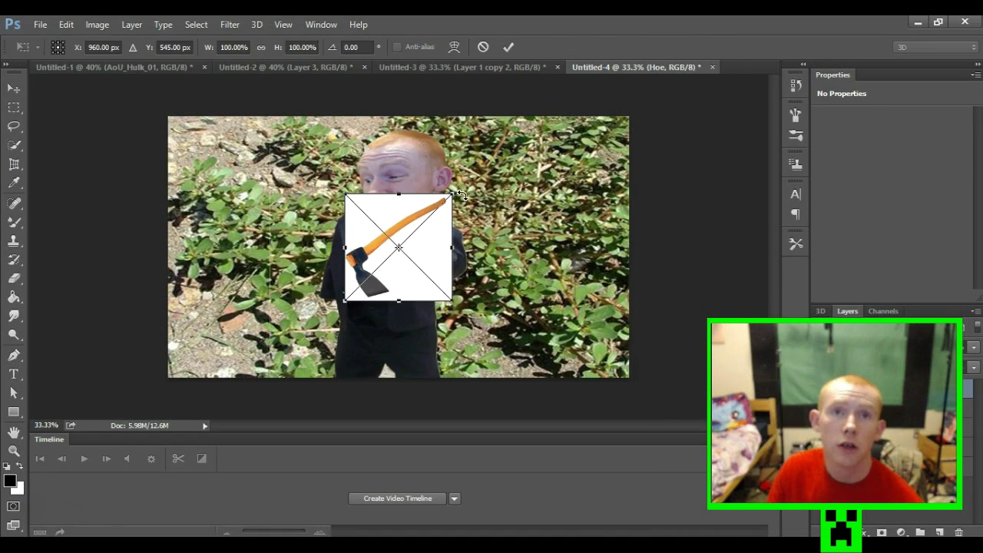
Place the hoe image beside the baby's hand and confirm the placement
left_click_drag(408, 209, 327, 224)
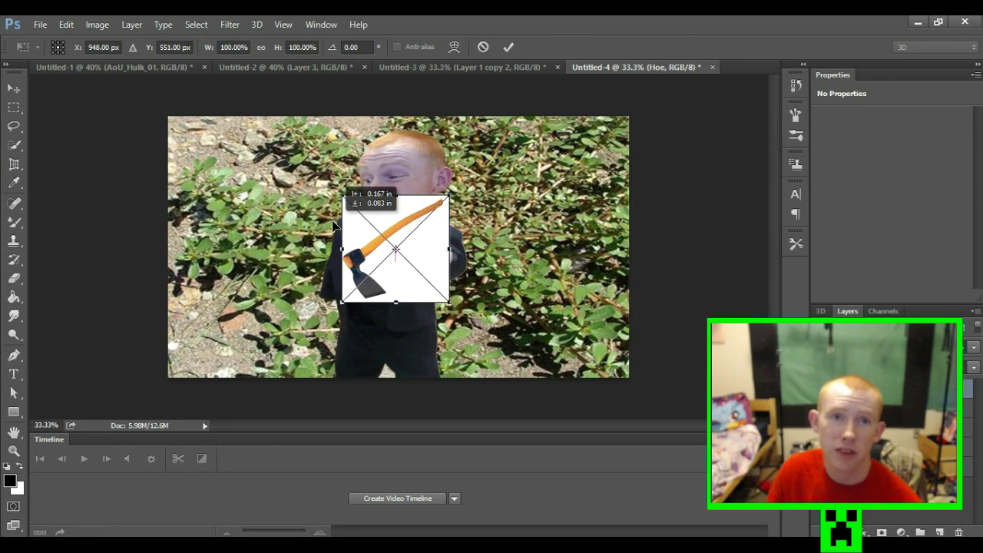
left_click(13, 145)
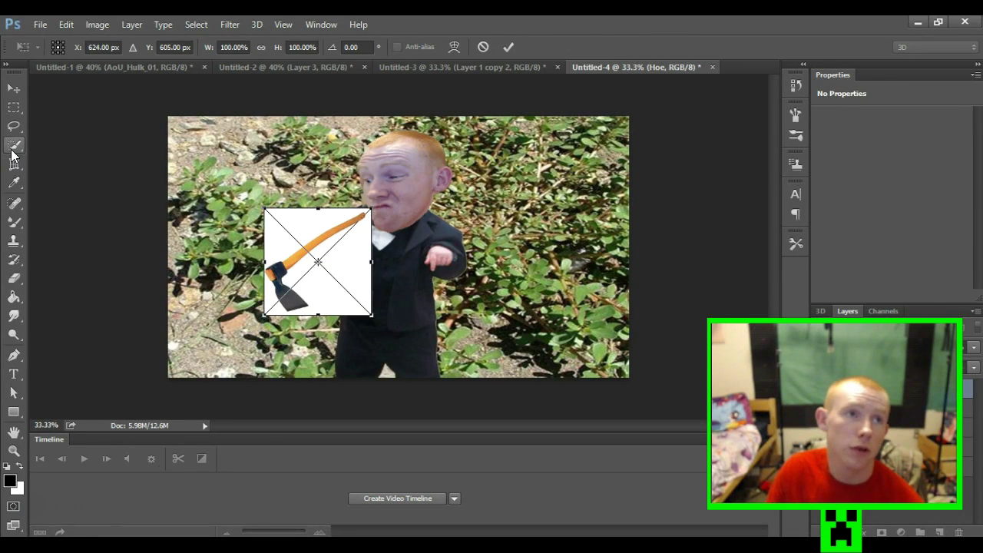
left_click(428, 225)
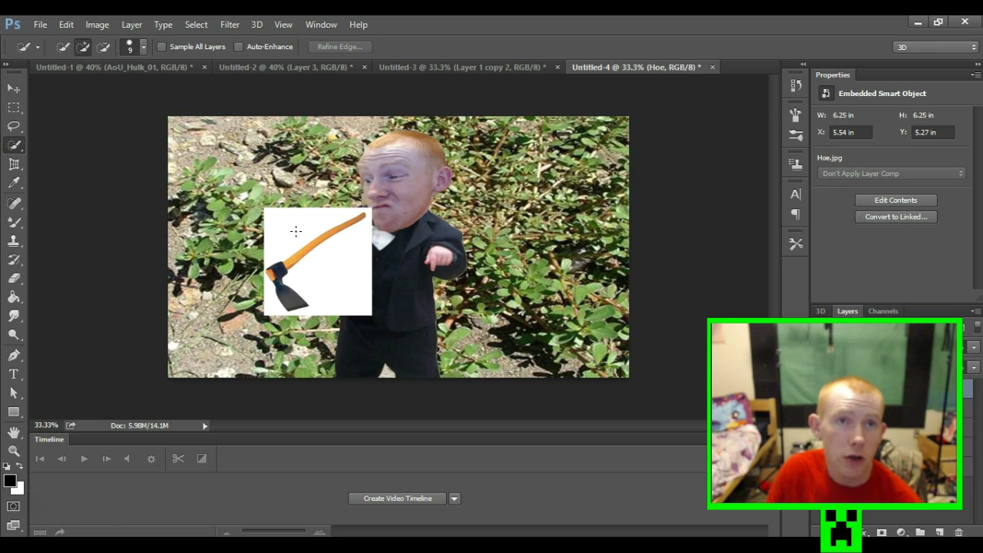
Select the white box behind the hoe and rasterize the Hoe layer
left_click_drag(260, 336, 326, 353)
left_click_drag(370, 310, 372, 268)
key("ctrl+d")
left_click(317, 268)
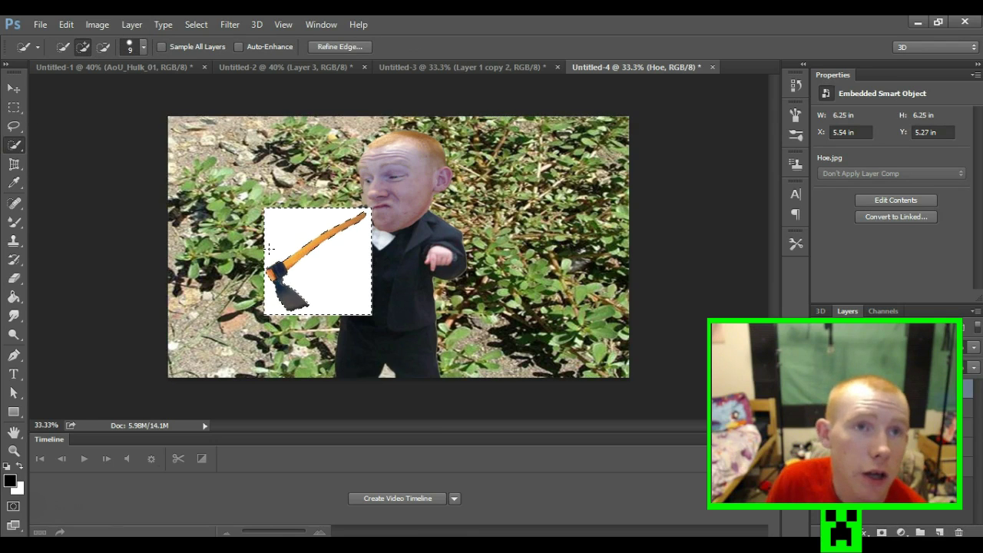
right_click(317, 268)
left_click(500, 443)
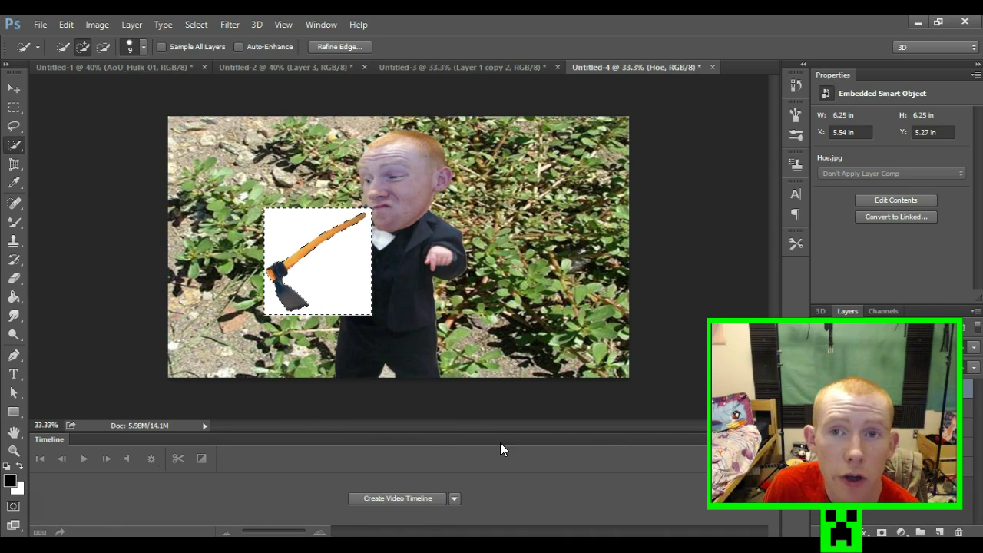
right_click(945, 384)
left_click(716, 254)
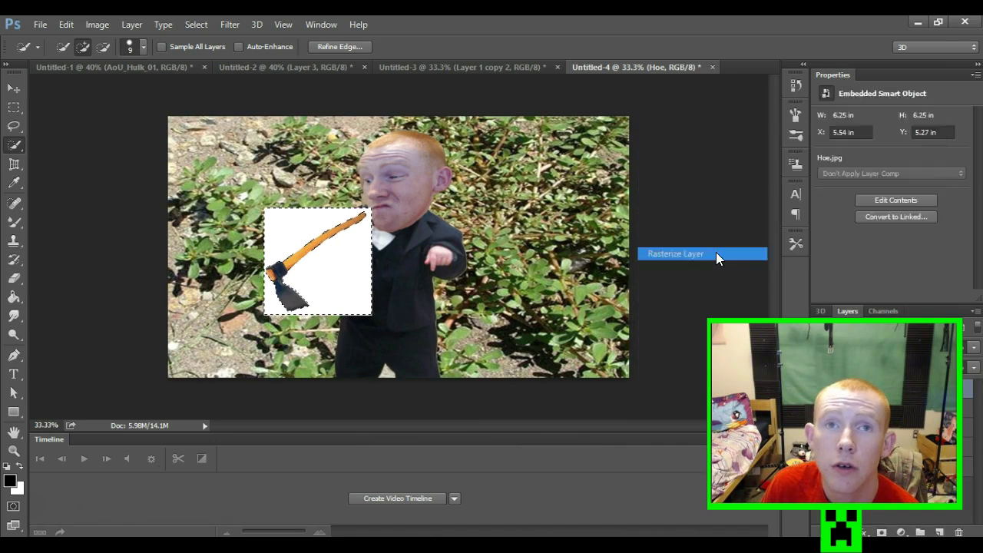
Cut the white box onto Layer 2 via Layer Via Cut and delete Layer 2
right_click(314, 291)
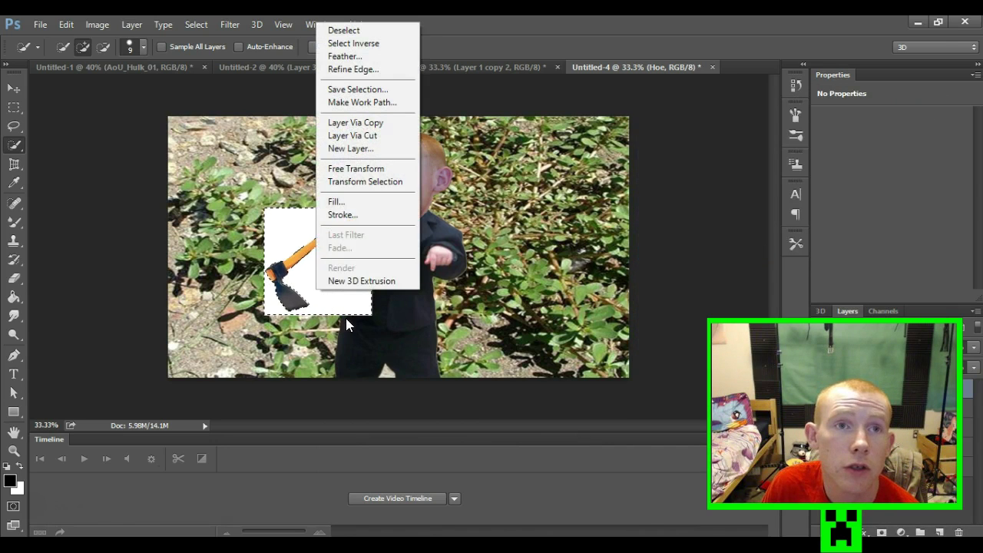
left_click(371, 138)
right_click(333, 268)
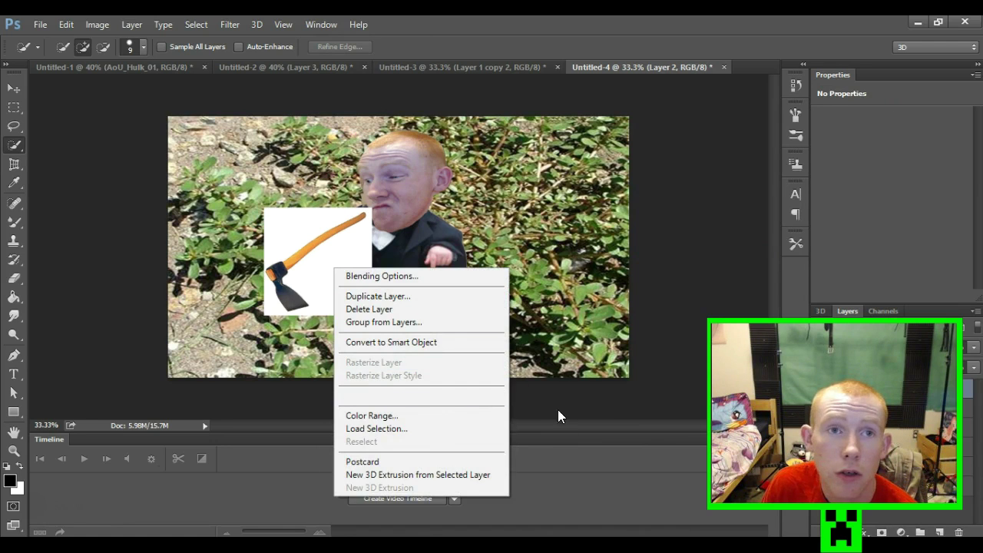
left_click(442, 310)
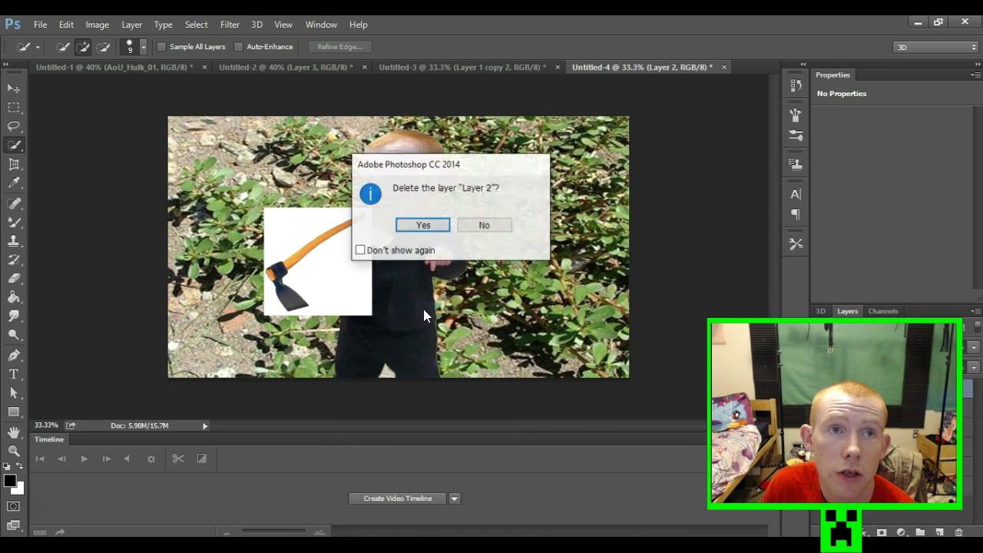
left_click(416, 226)
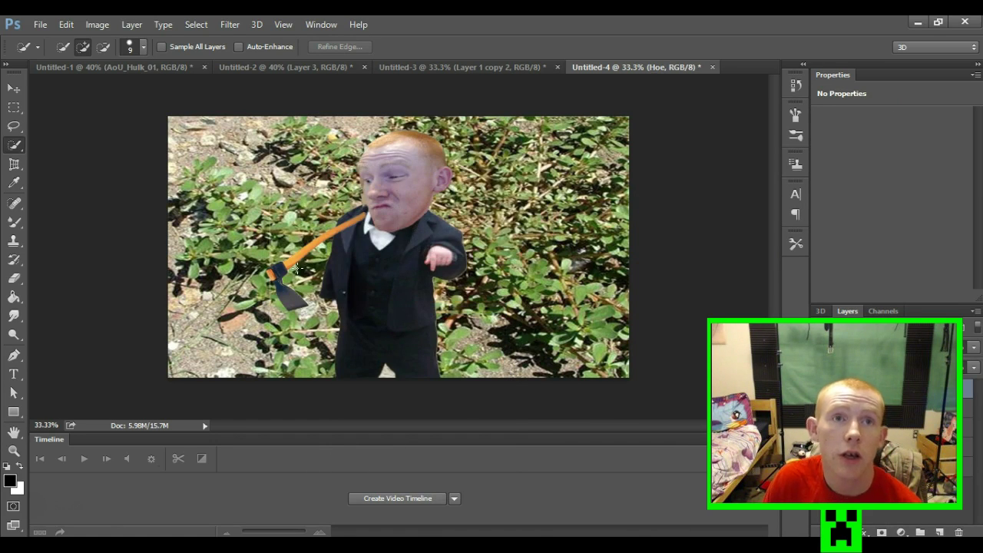
left_click(14, 88)
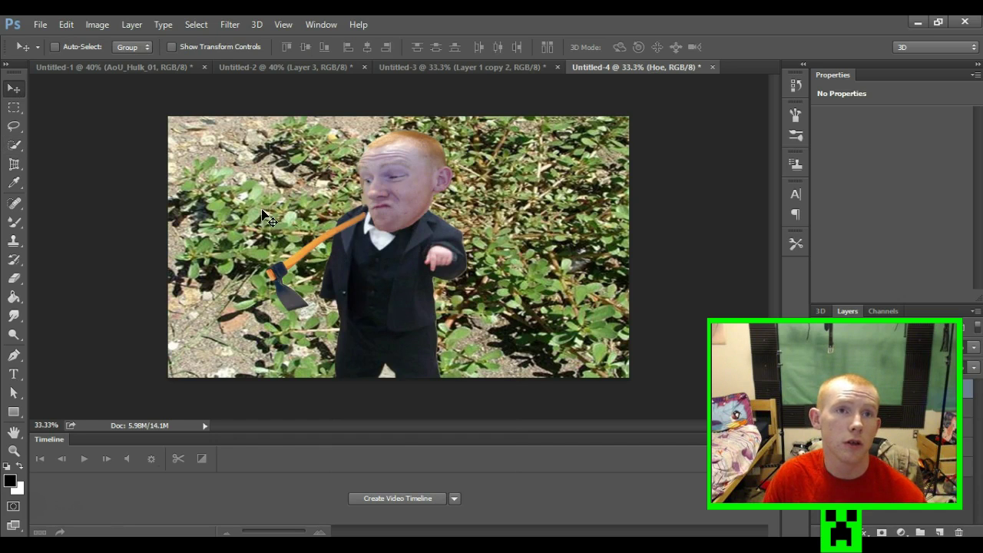
Drag the hoe down-left near the bottom edge, then browse the Window menu
left_click_drag(313, 247, 317, 323)
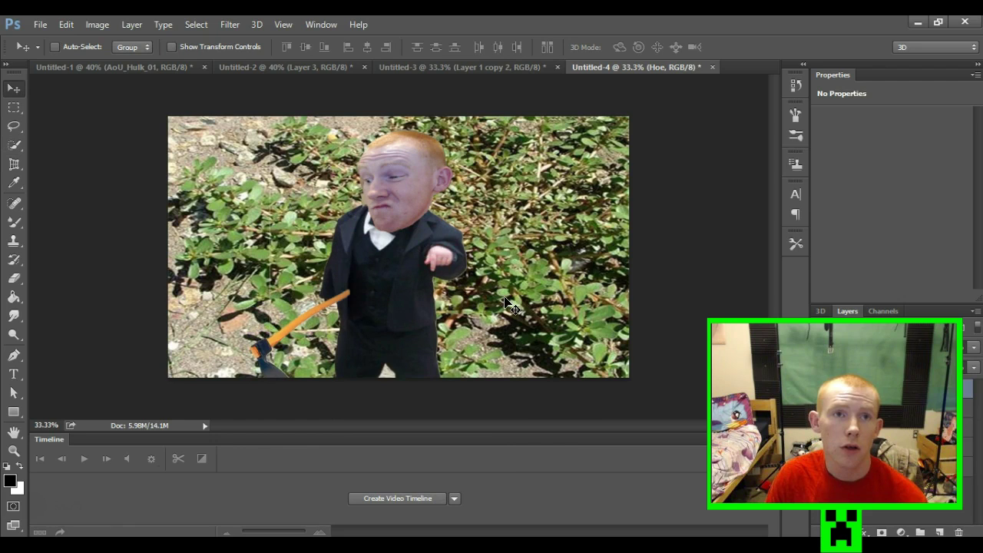
left_click(14, 278)
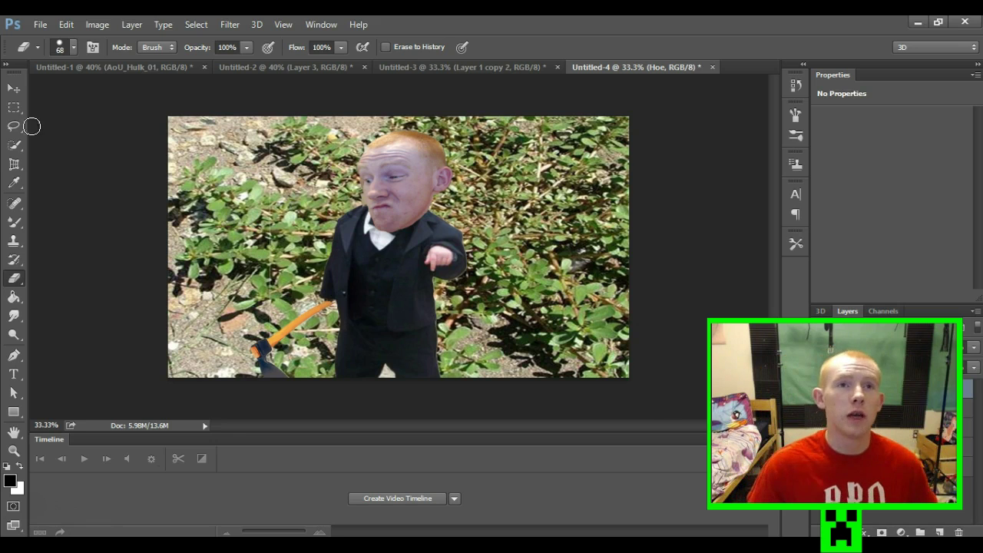
left_click(39, 23)
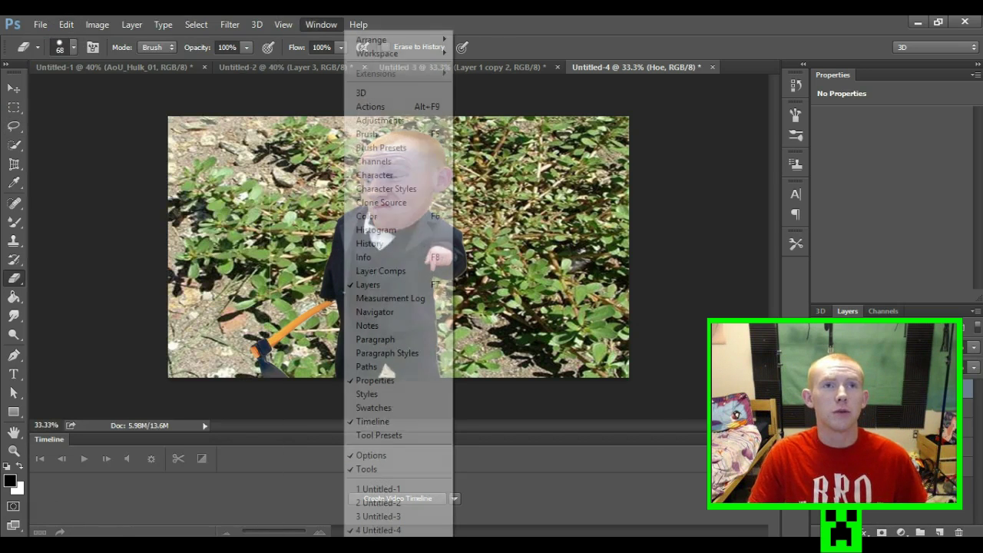
left_click(516, 29)
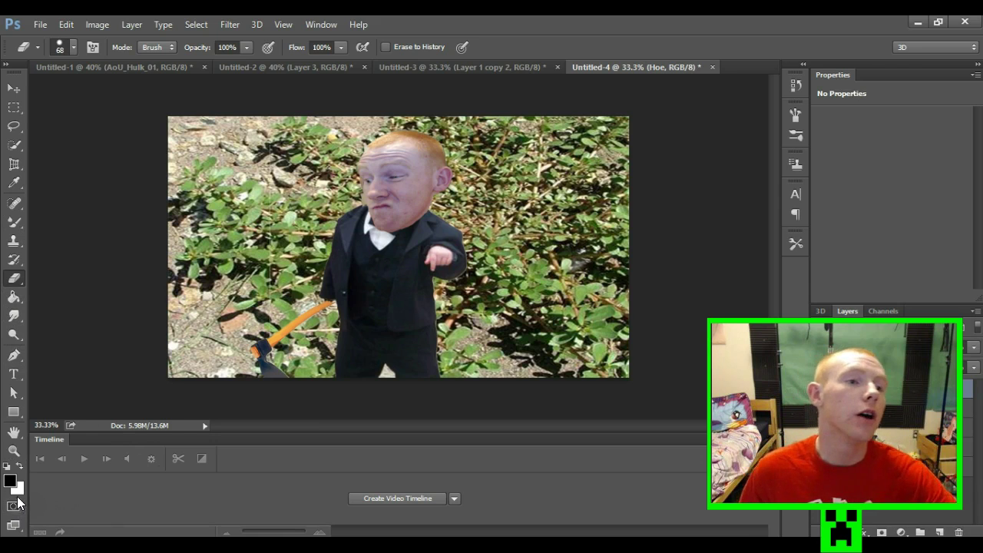
Draw a white-filled ellipse and move it to the top-left corner
left_click(12, 414)
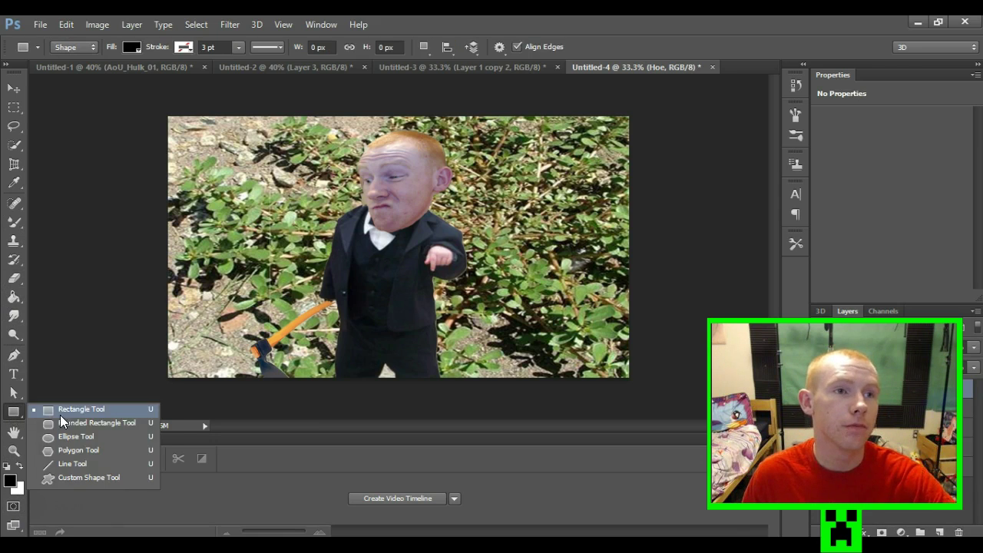
left_click(53, 436)
left_click(19, 466)
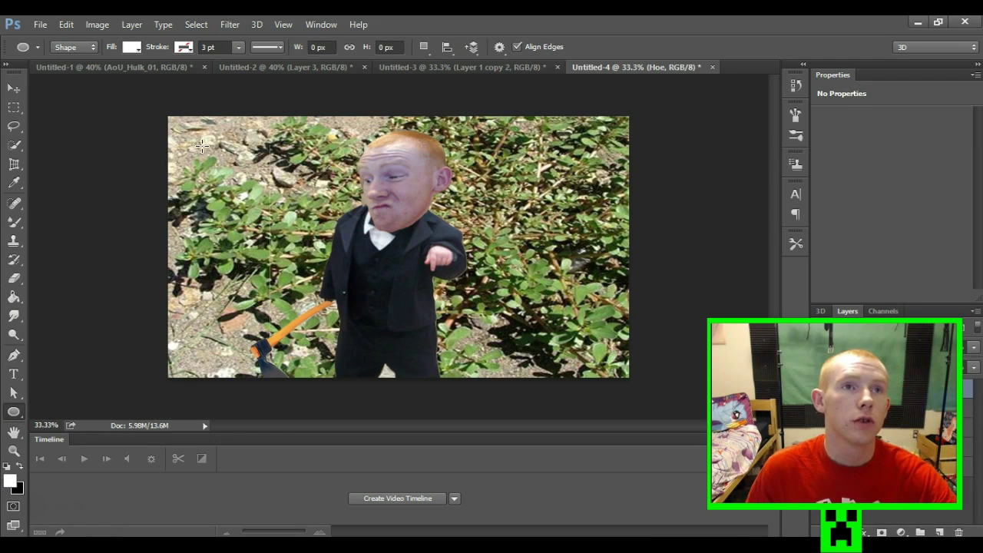
left_click_drag(184, 126, 332, 254)
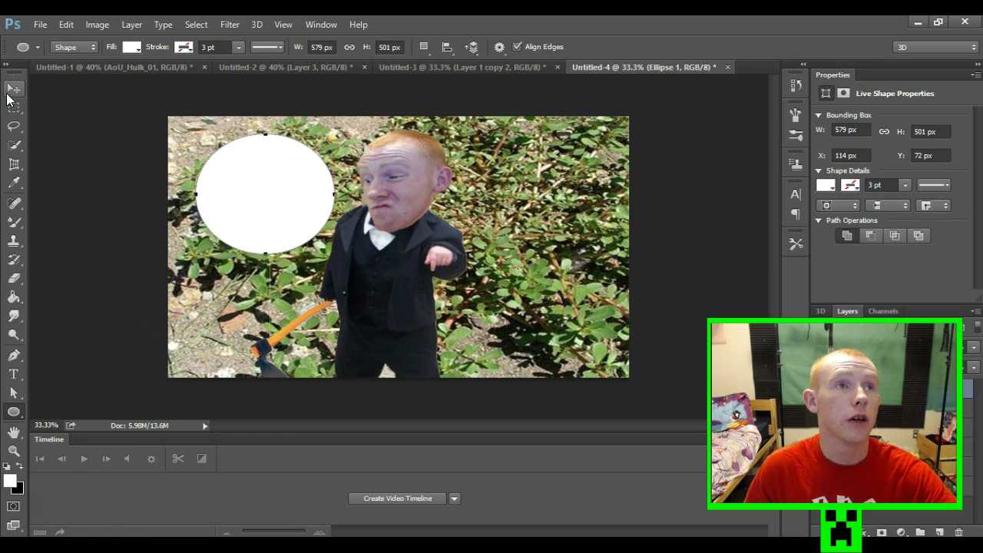
left_click(13, 90)
left_click_drag(272, 194, 256, 175)
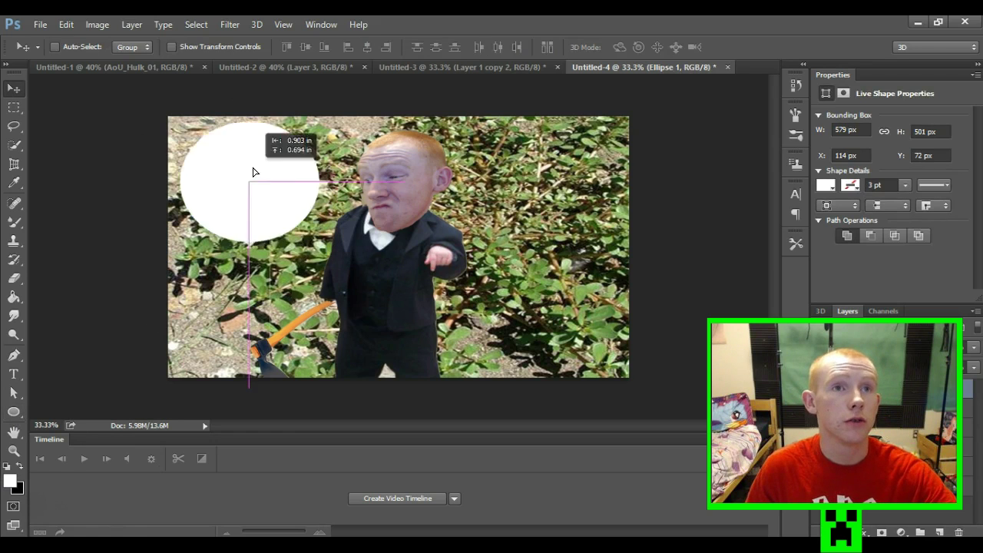
Rasterize the ellipse to paint a tail, and draw a text frame inside the bubble
left_click(14, 222)
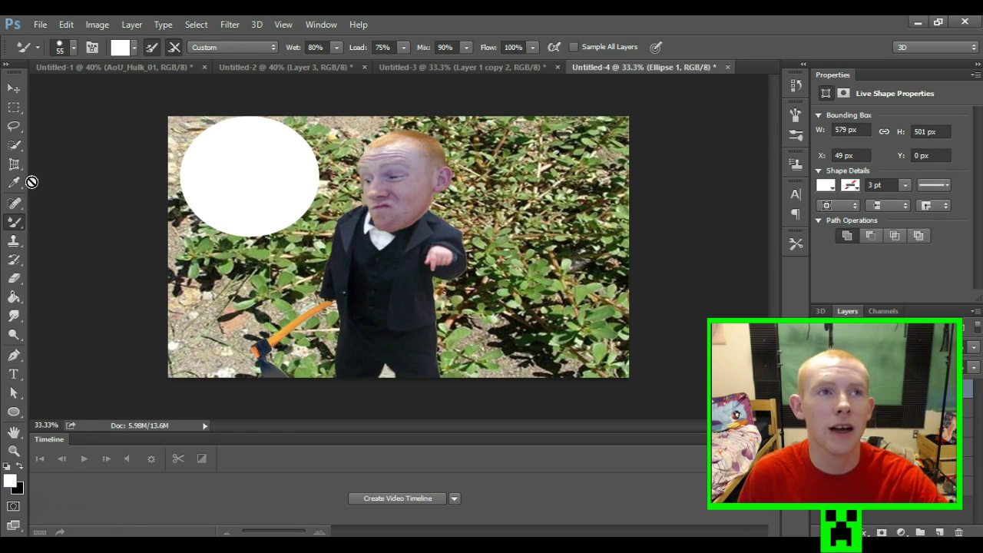
right_click(20, 220)
left_click(93, 222)
left_click(251, 222)
left_click(432, 224)
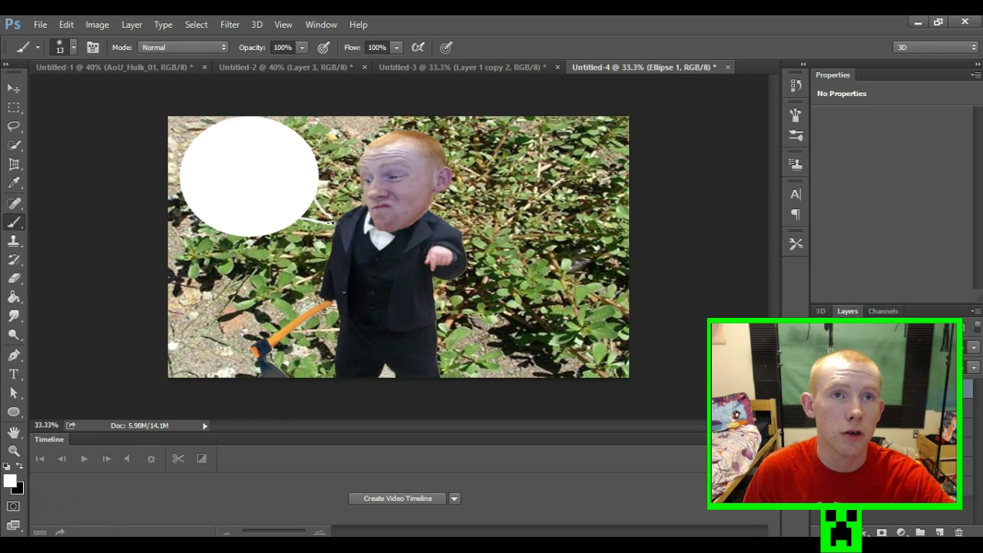
left_click(13, 297)
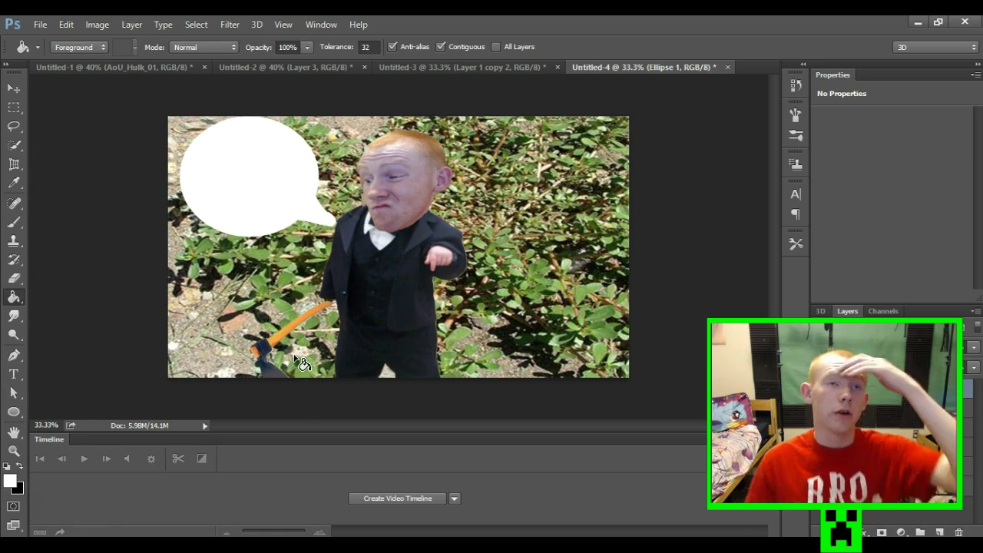
left_click(14, 374)
mouse_move(203, 145)
left_mouse_down()
mouse_move(255, 204)
mouse_move(292, 210)
left_mouse_up()
Set the text to 60 pt black (000000) and enter 'IDK who this weed is but kill him and its family'
left_click(323, 47)
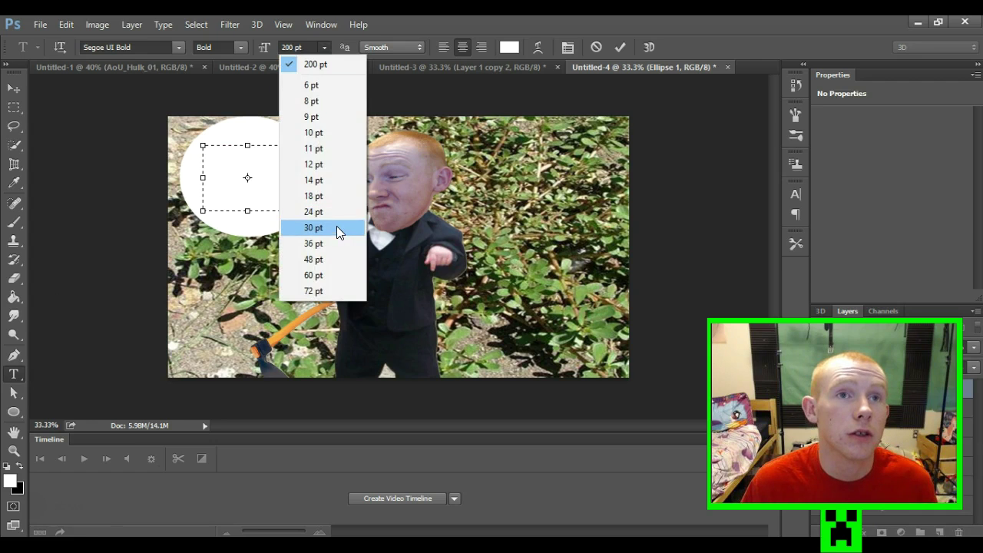
left_click(336, 227)
left_click(324, 47)
left_click(314, 275)
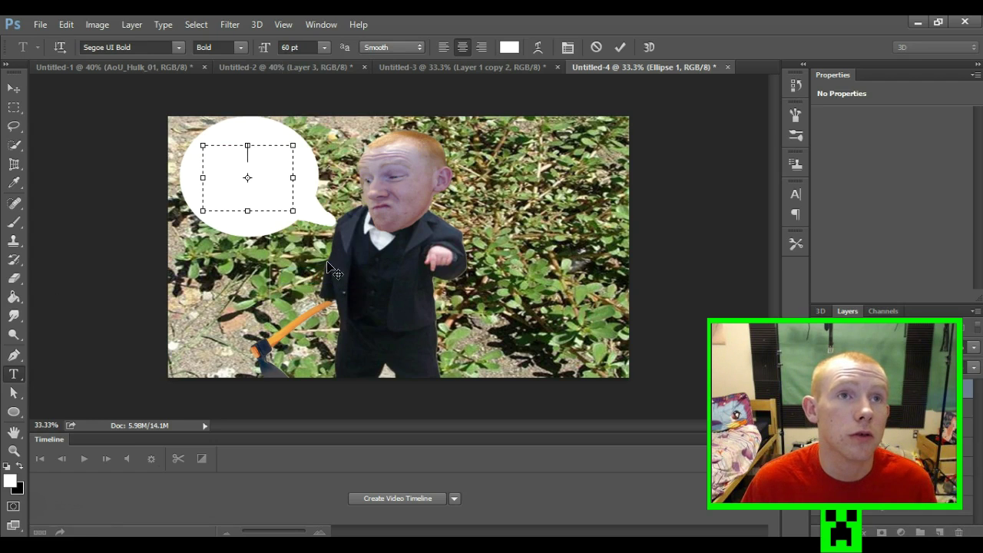
left_click(511, 48)
type("000000")
left_click(638, 128)
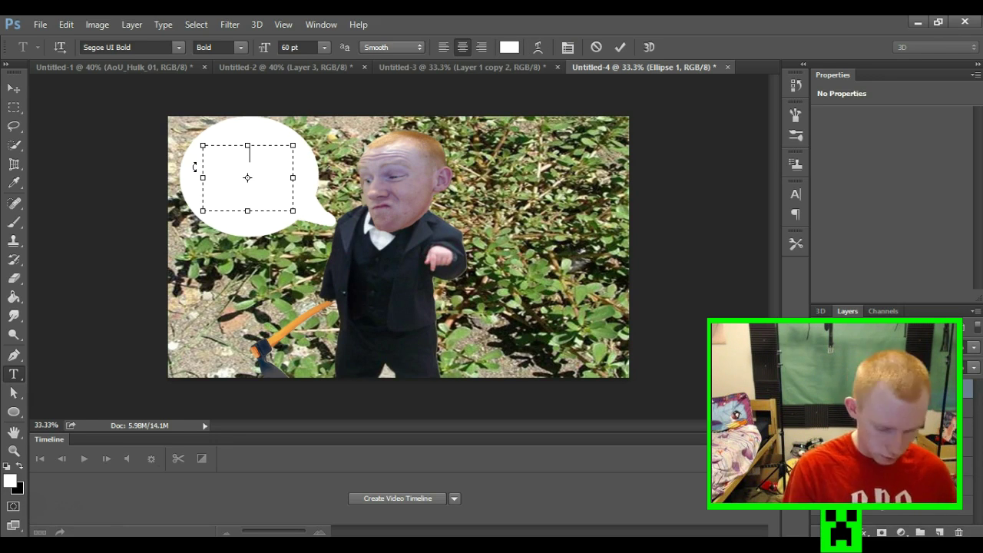
left_click(505, 51)
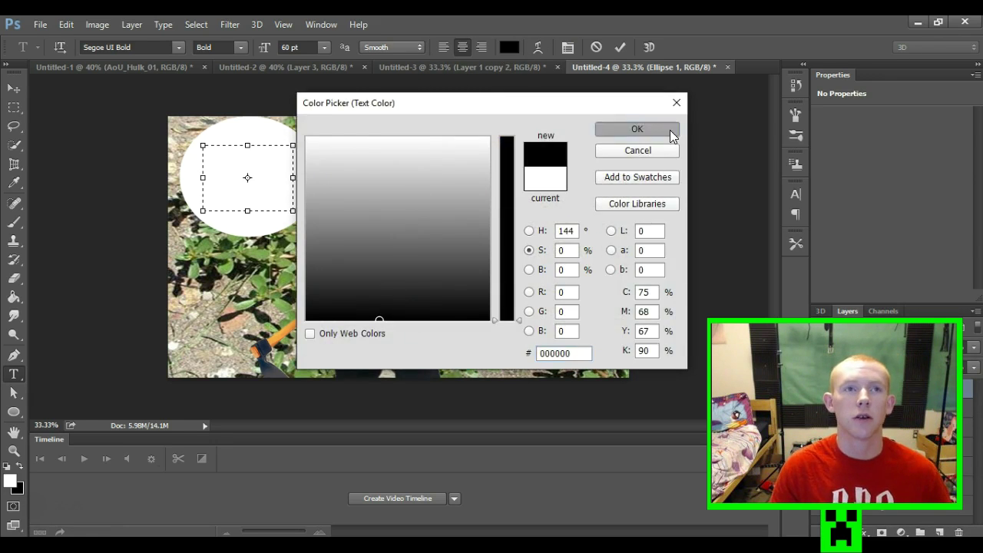
left_click(669, 128)
type("IDK who this weed is but kill him and its famil")
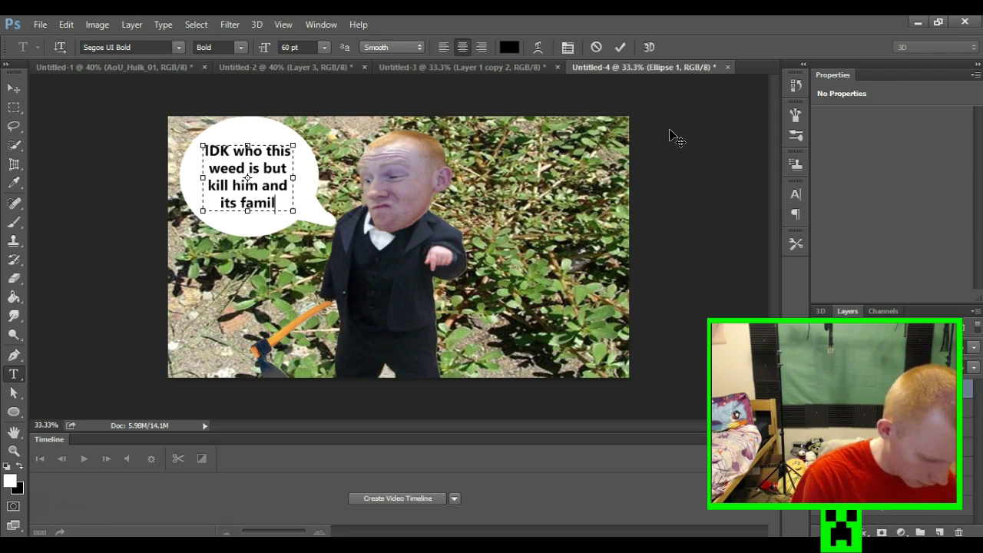
type("y")
left_click(14, 88)
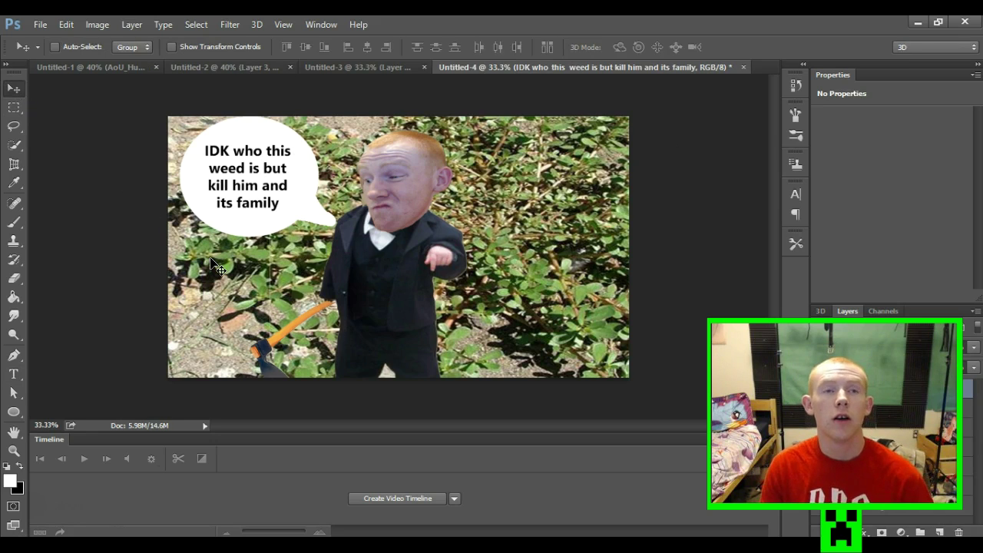